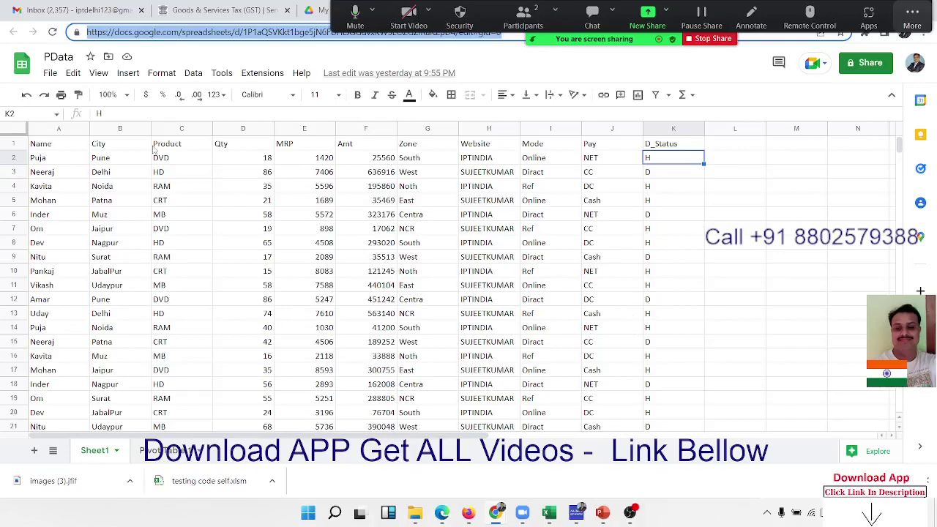
Delete the old pivot table sheet holding Sales Report 2022, confirming in the Heads up! dialog.
click(60, 159)
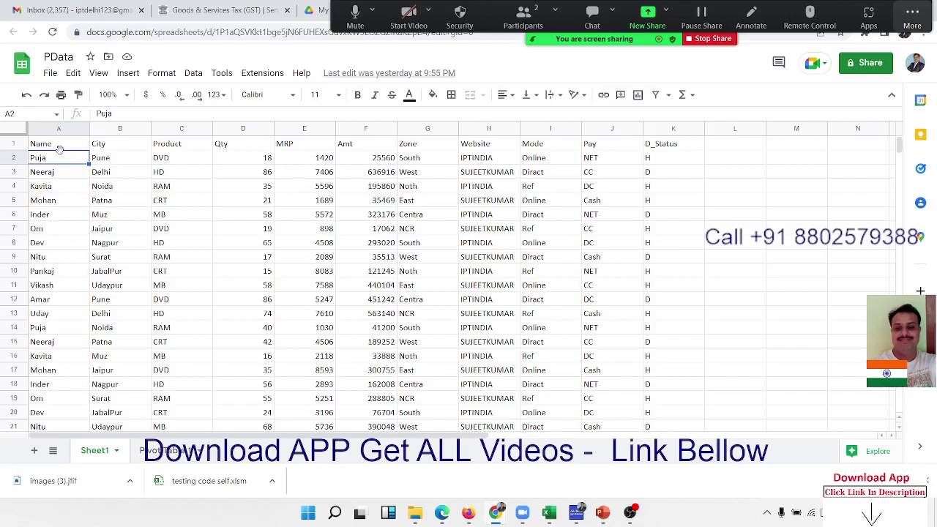
click(63, 147)
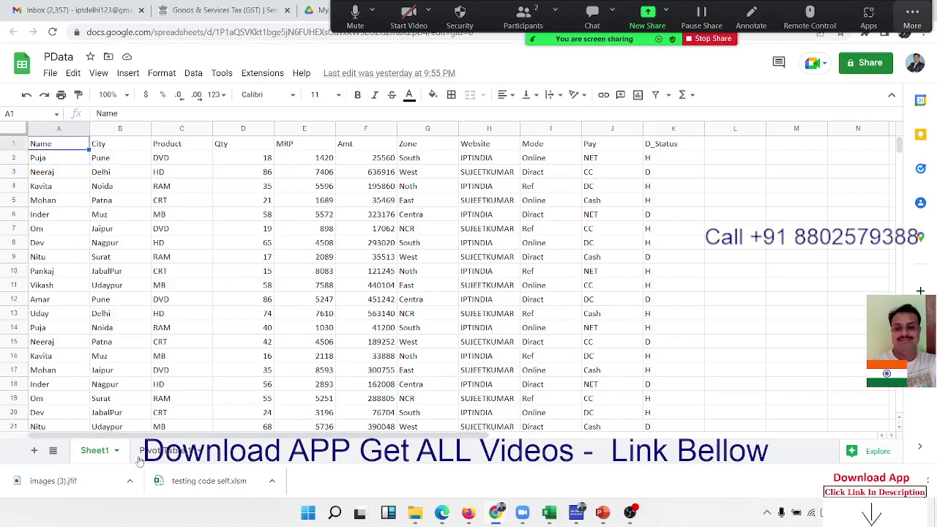
click(165, 451)
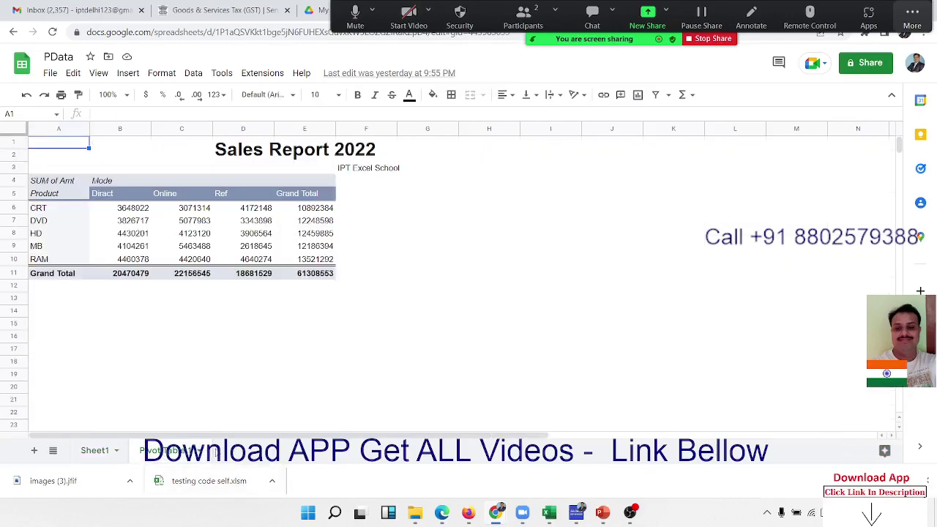
right_click(173, 452)
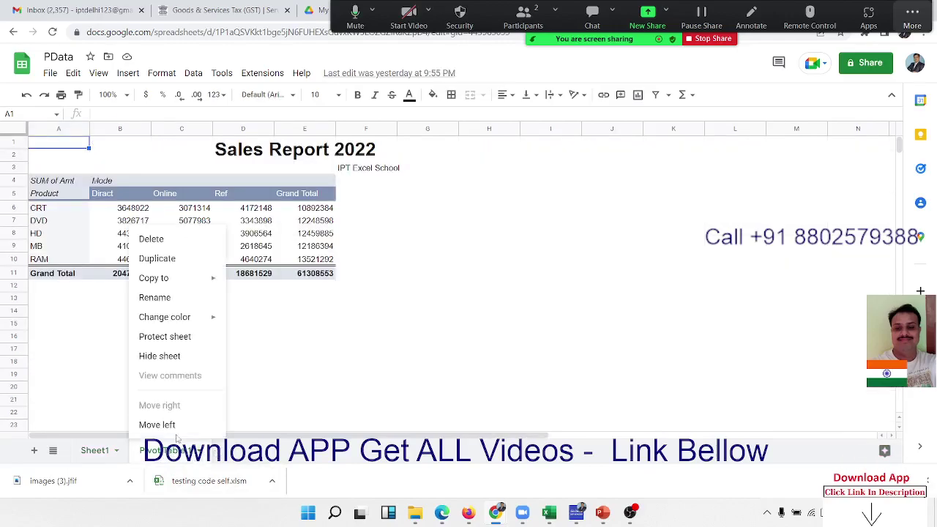
click(170, 239)
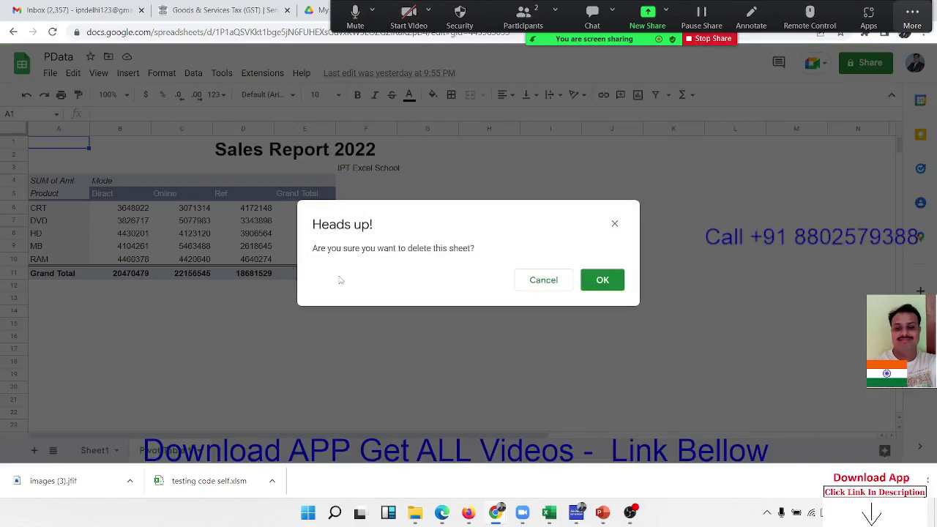
click(602, 280)
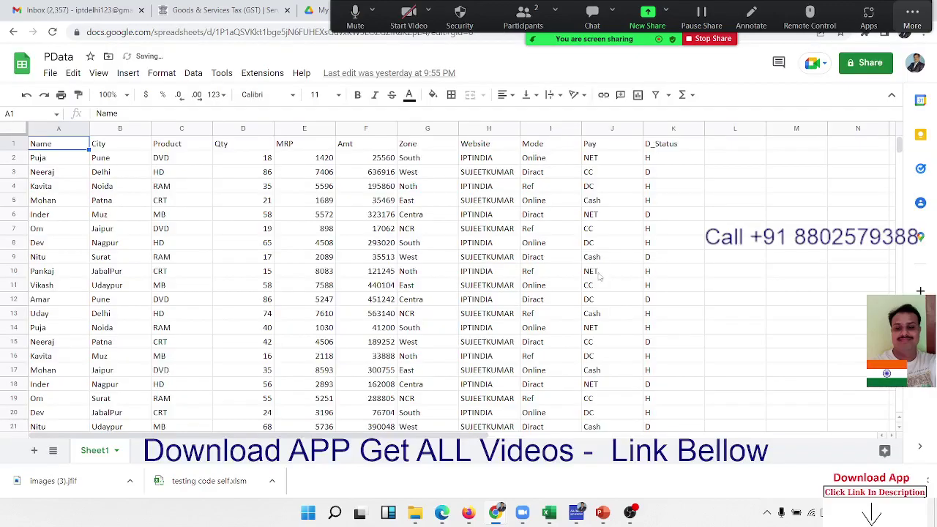
Add a blank Sheet2, then start a pivot table from Sheet1's data on an existing sheet.
click(34, 451)
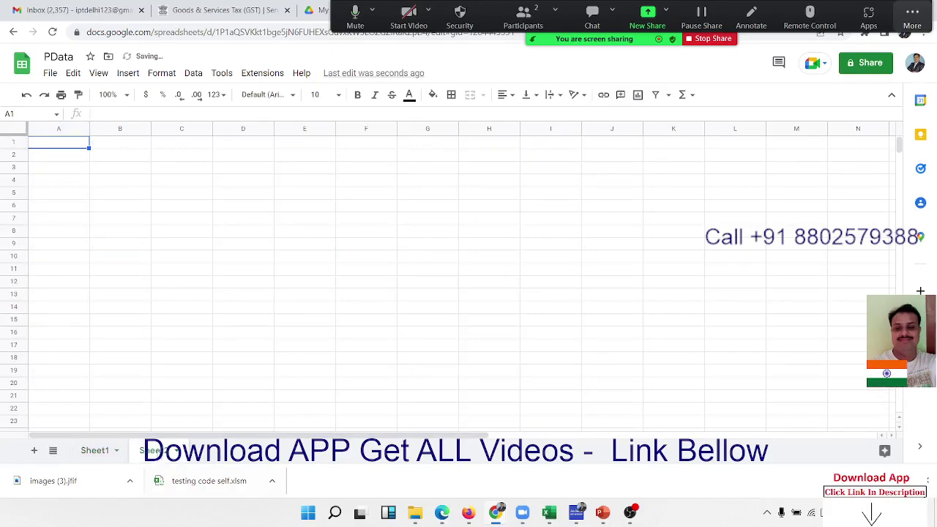
click(60, 182)
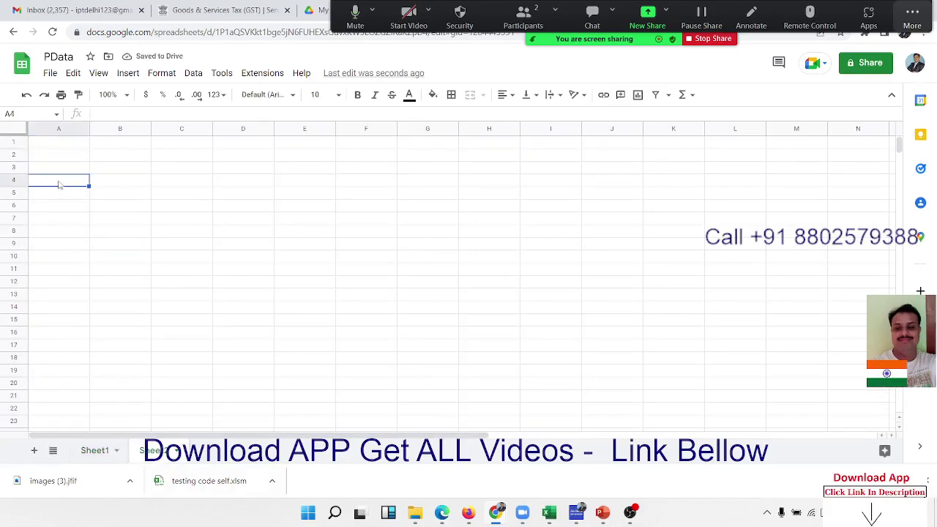
click(97, 451)
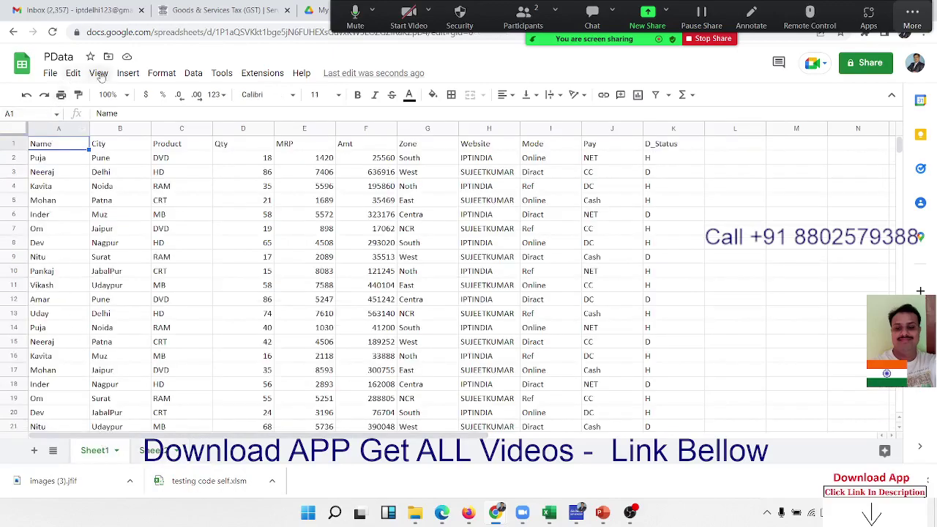
click(121, 74)
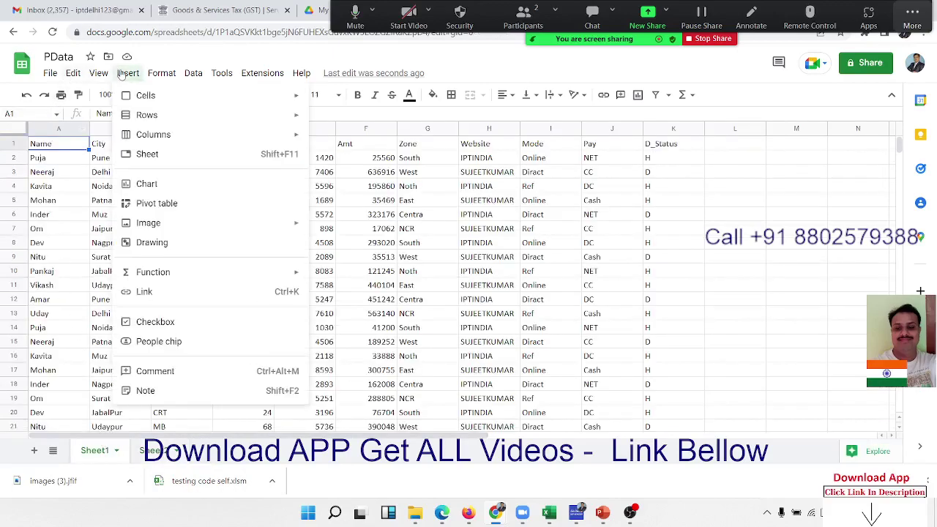
click(164, 207)
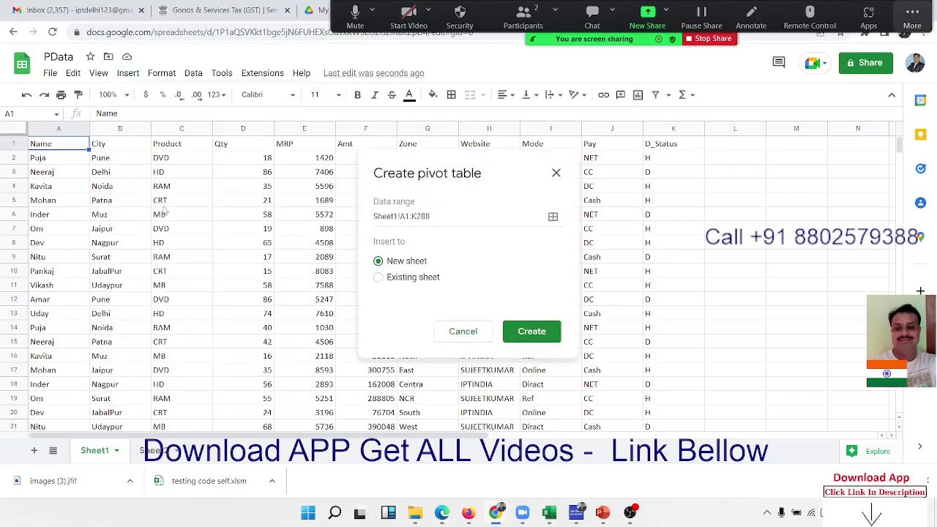
click(425, 282)
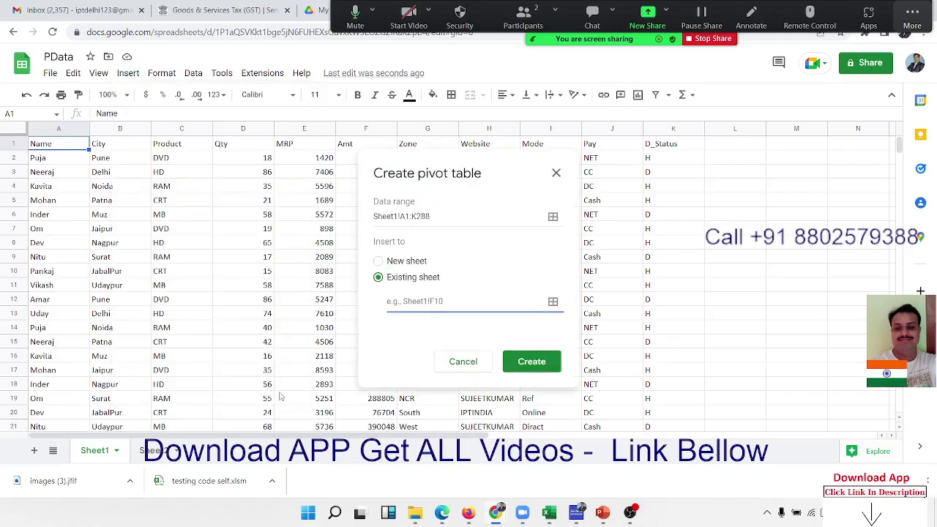
Set the pivot table location to Sheet2!A3 with the grid picker.
click(176, 455)
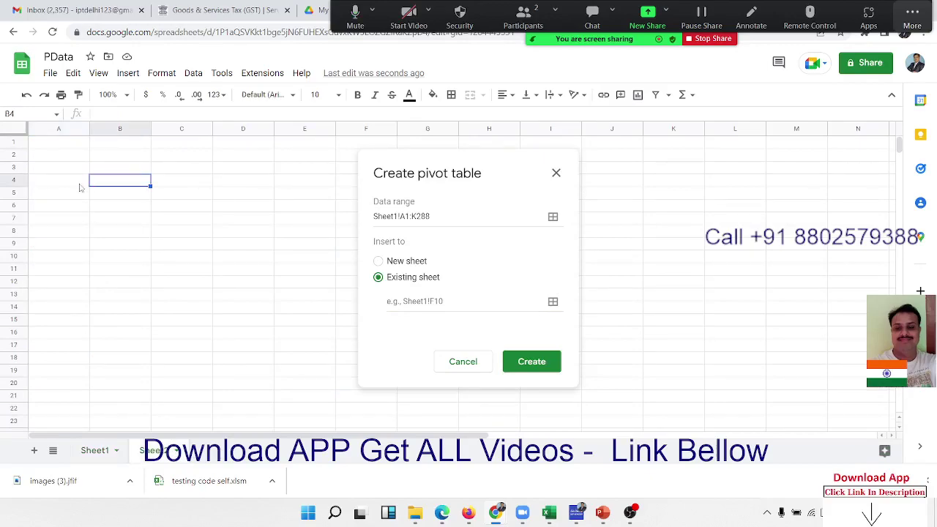
double_click(76, 182)
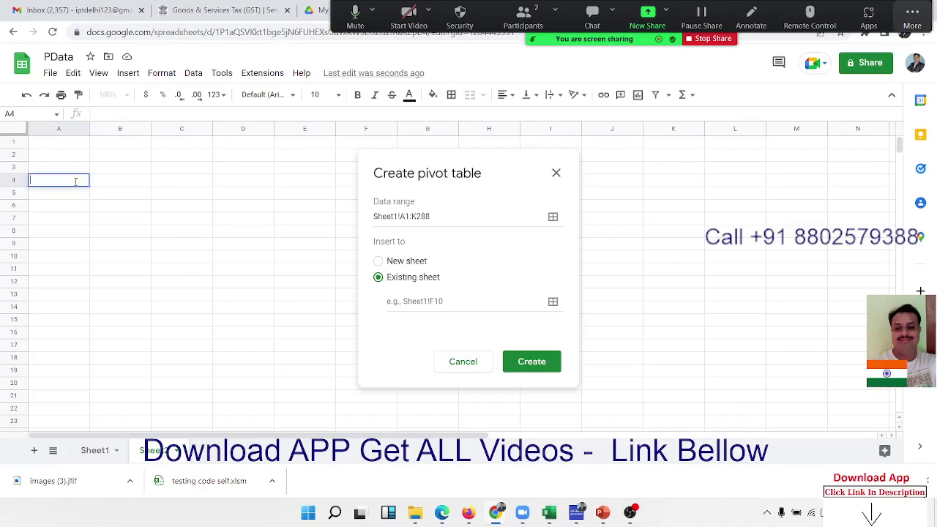
click(421, 301)
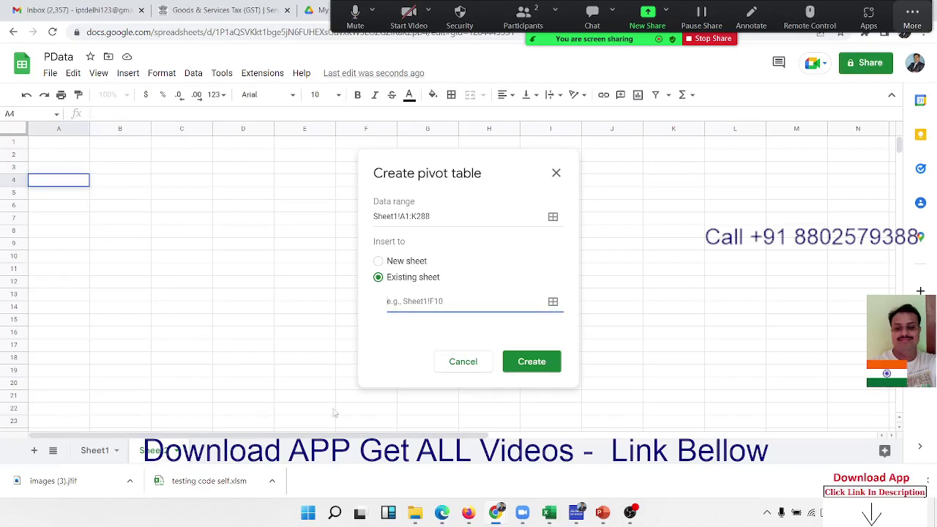
click(554, 302)
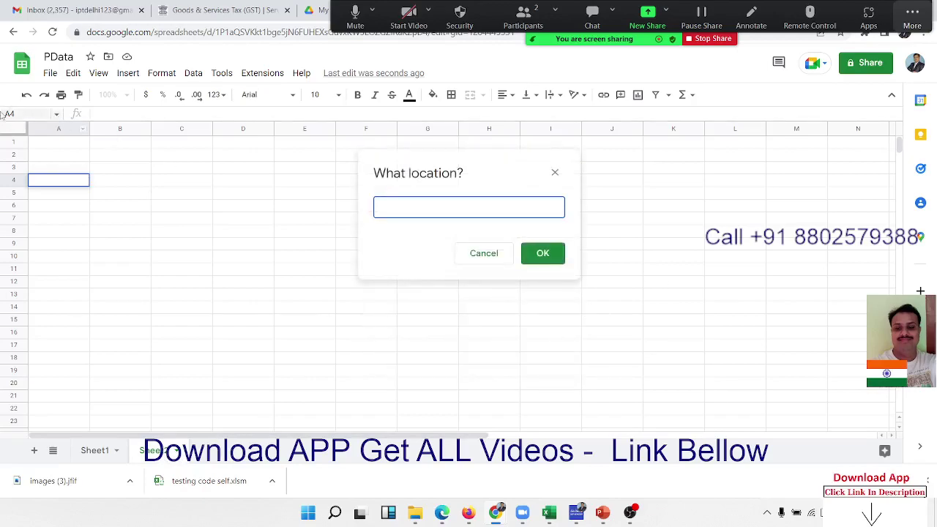
click(56, 156)
click(54, 168)
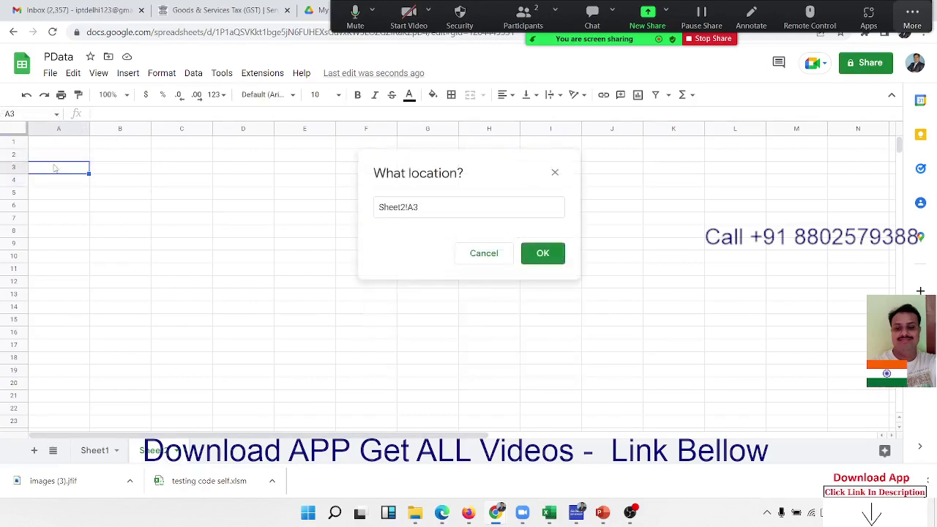
click(542, 253)
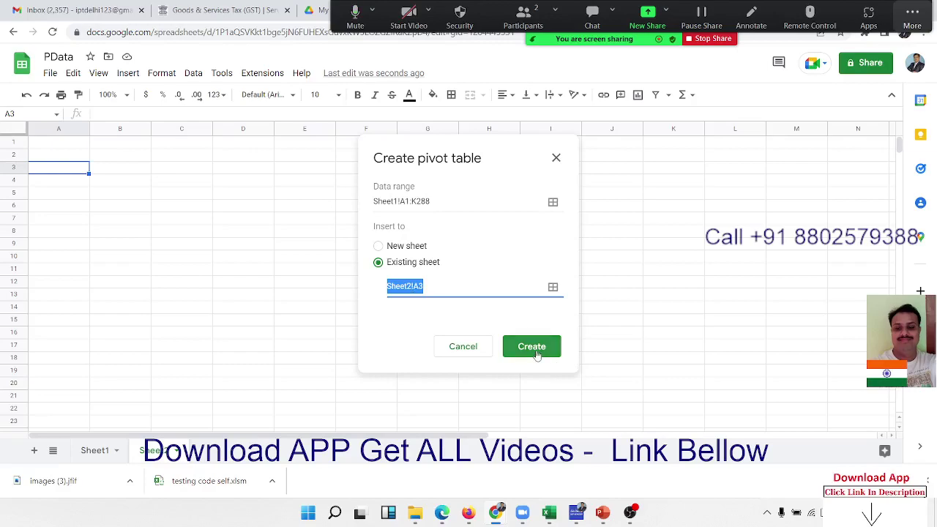
Create the empty pivot table at Sheet2!A3 and reopen its editor with Edit.
click(538, 347)
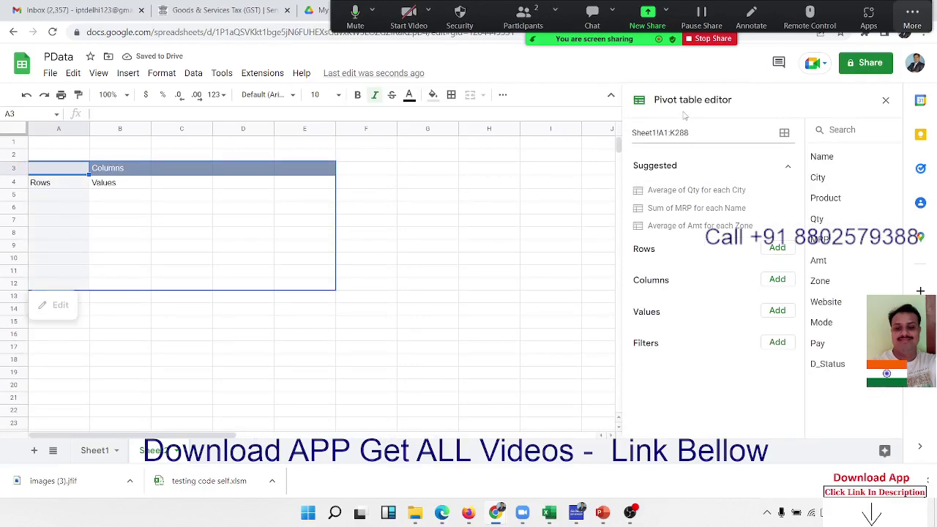
click(885, 100)
click(638, 184)
mouse_move(238, 236)
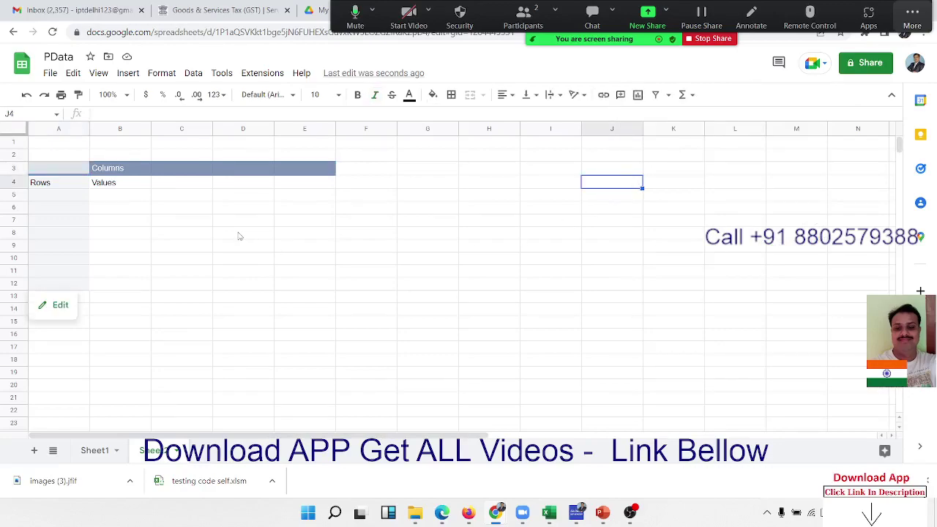
click(81, 224)
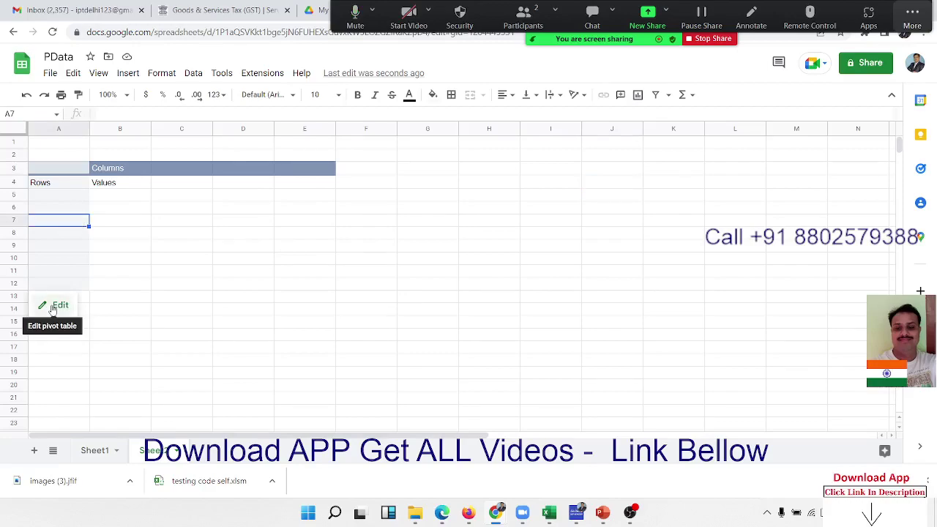
click(52, 308)
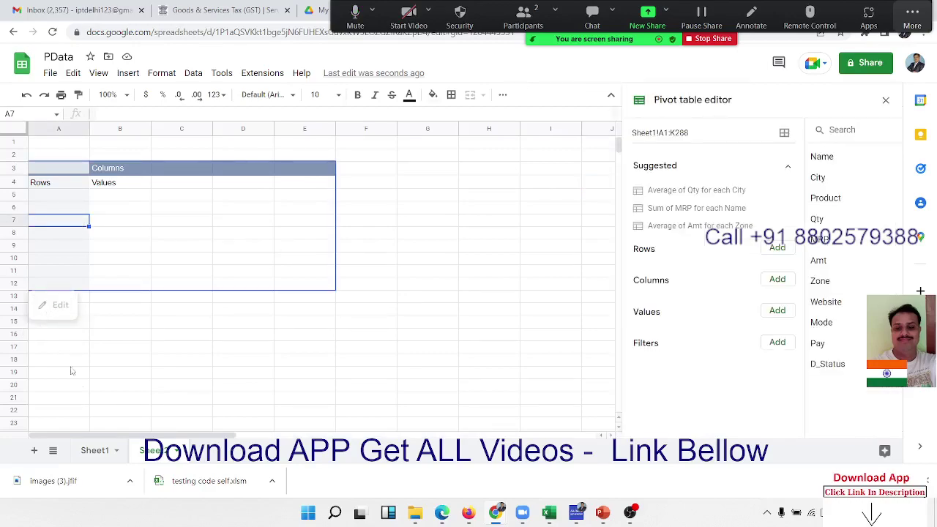
Review the column headings on Sheet1, then return to the pivot on Sheet2.
click(93, 452)
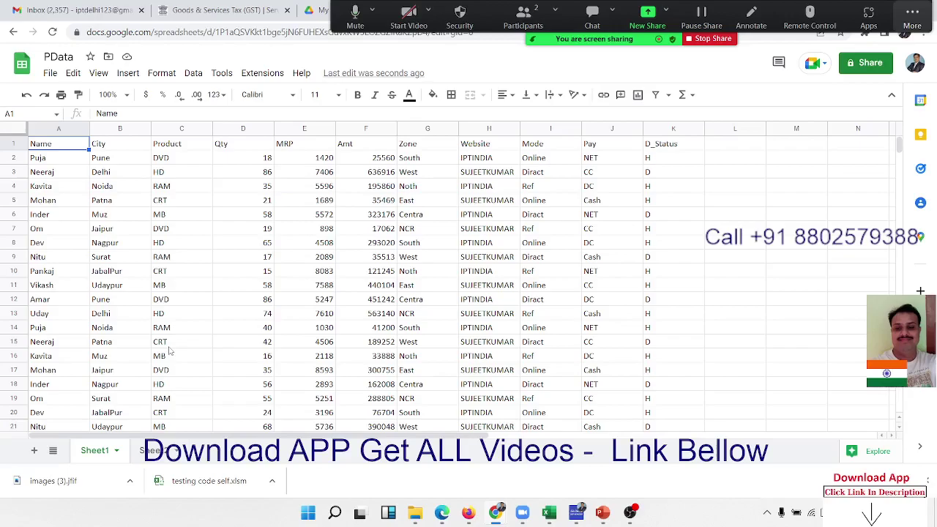
click(124, 148)
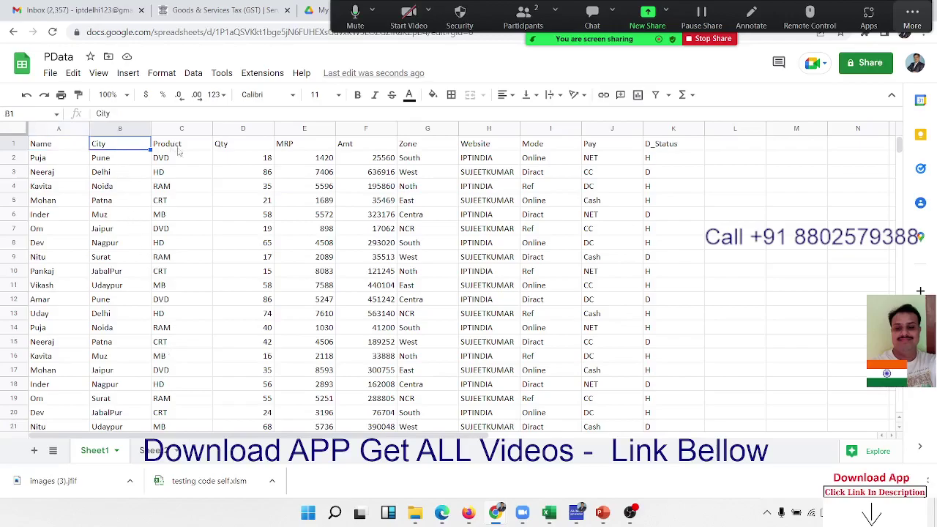
click(186, 150)
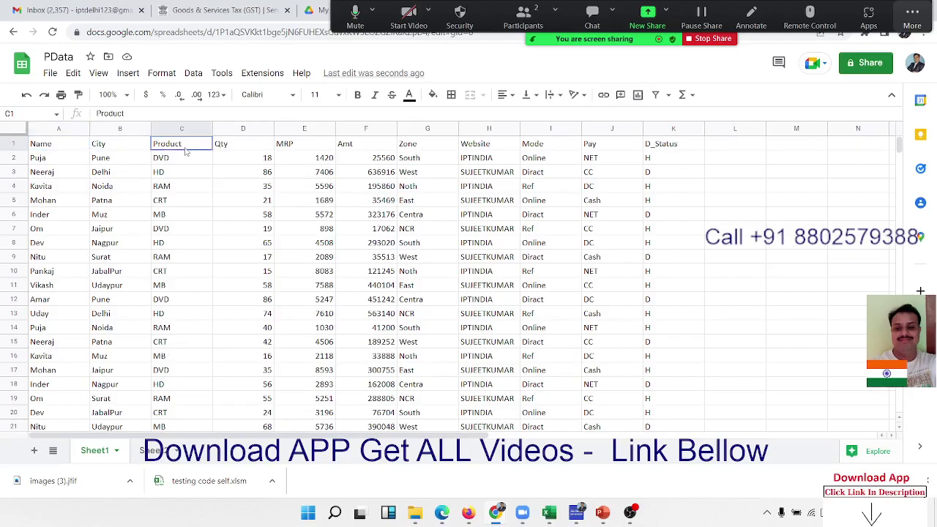
click(262, 150)
click(143, 450)
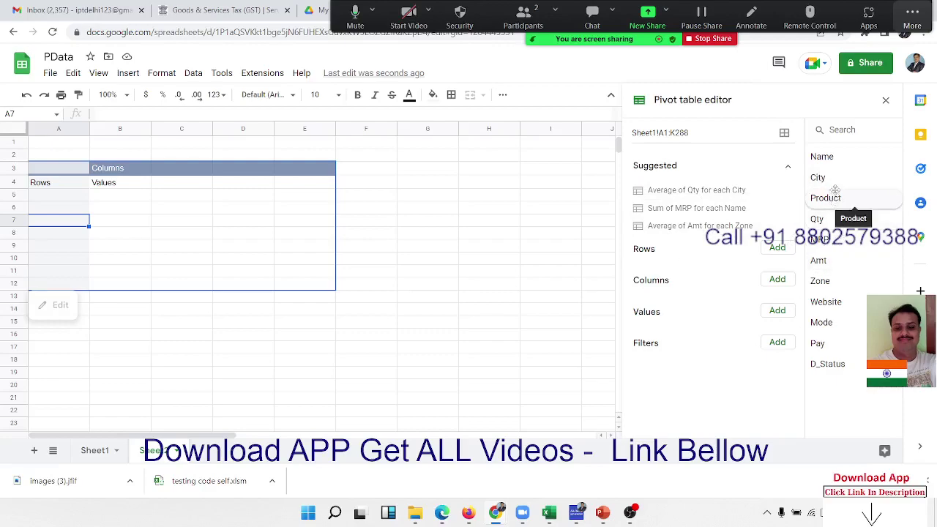
Put City in rows, Product in columns and SUM of Qty in values.
mouse_move(820, 177)
mouse_down()
mouse_move(732, 251)
mouse_move(674, 269)
mouse_up()
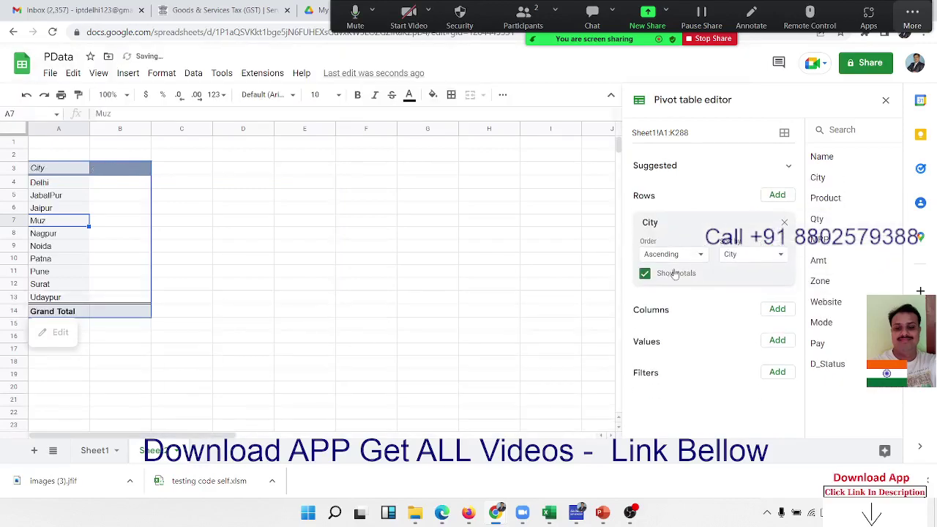
click(777, 309)
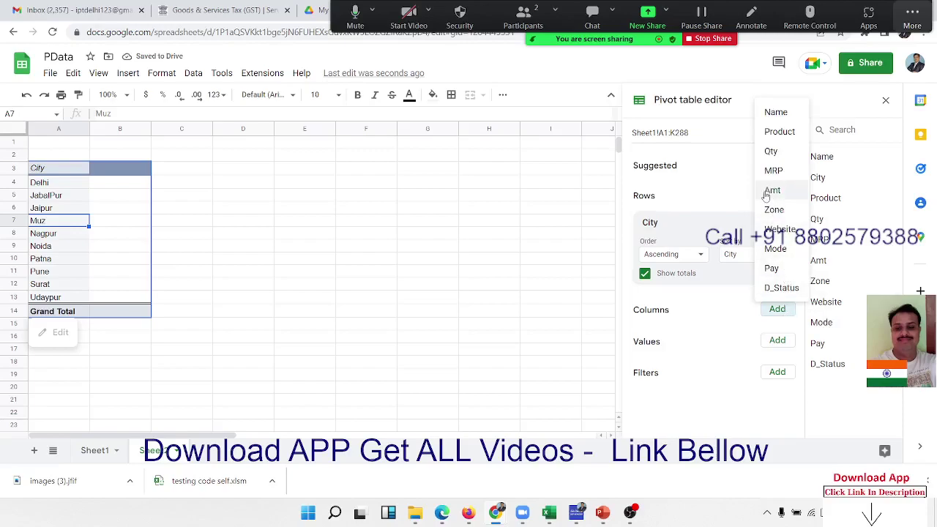
click(779, 132)
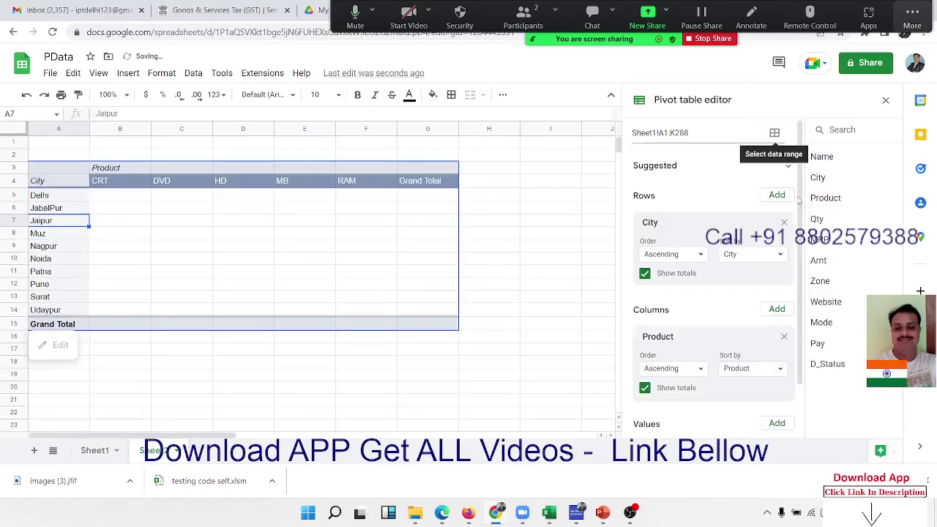
scroll(733, 299, down, 2)
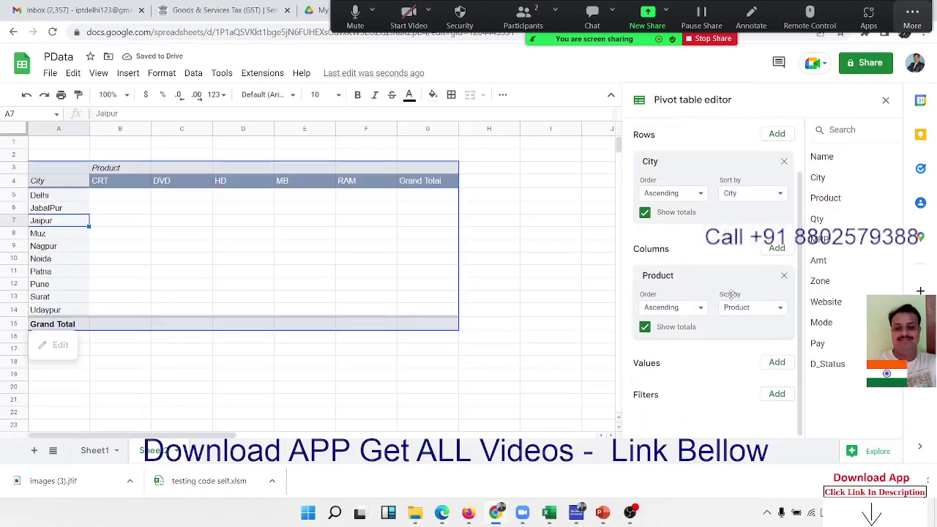
click(777, 362)
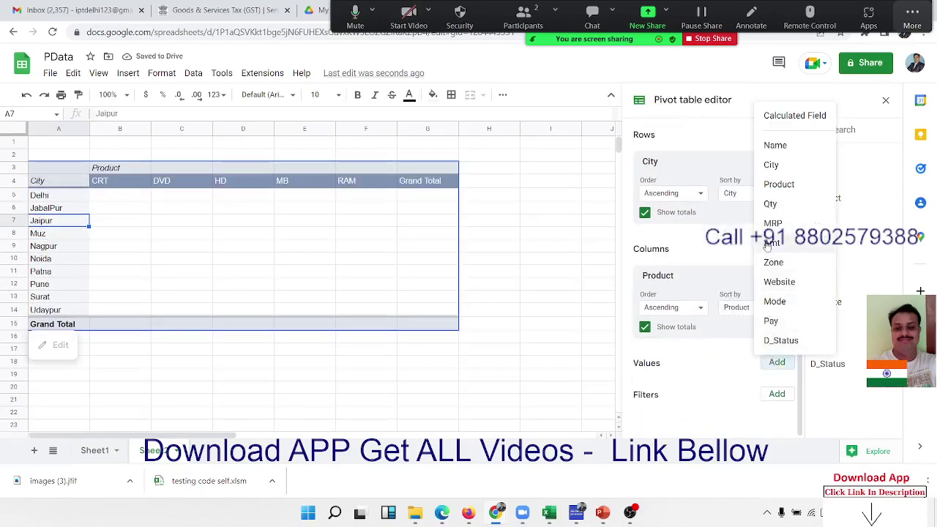
click(776, 204)
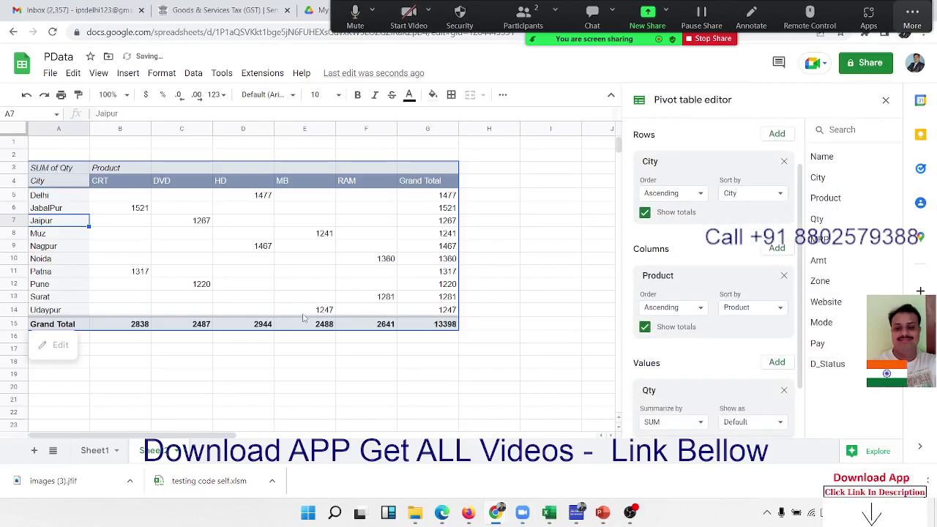
scroll(667, 364, down, 2)
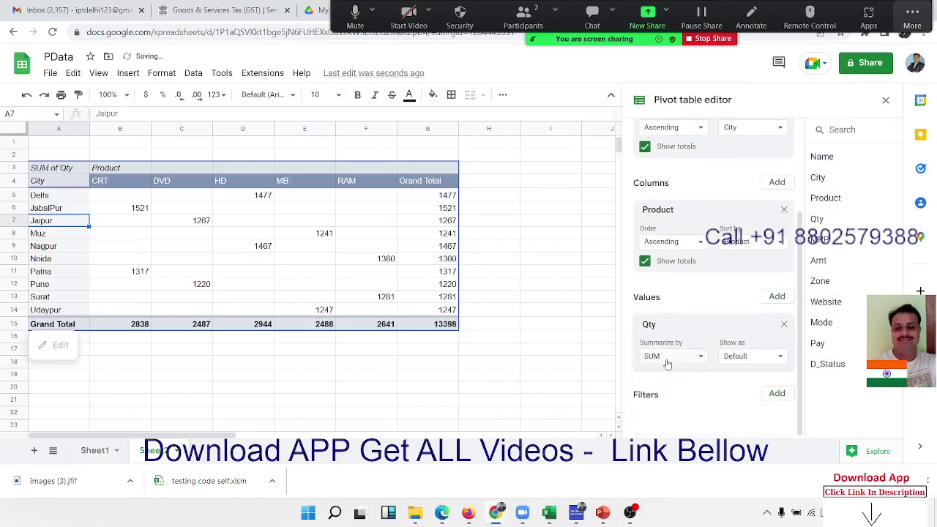
Add Name and D_Status as pivot table filters.
click(776, 394)
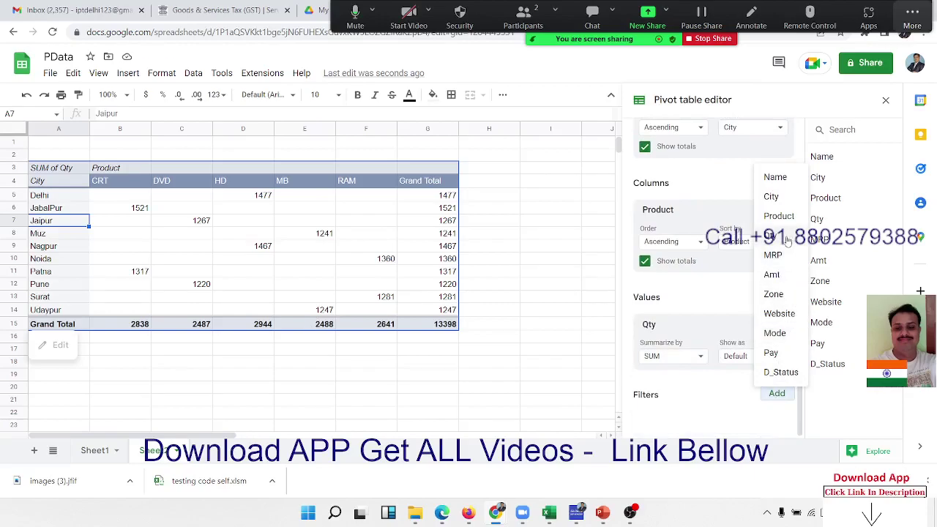
click(778, 178)
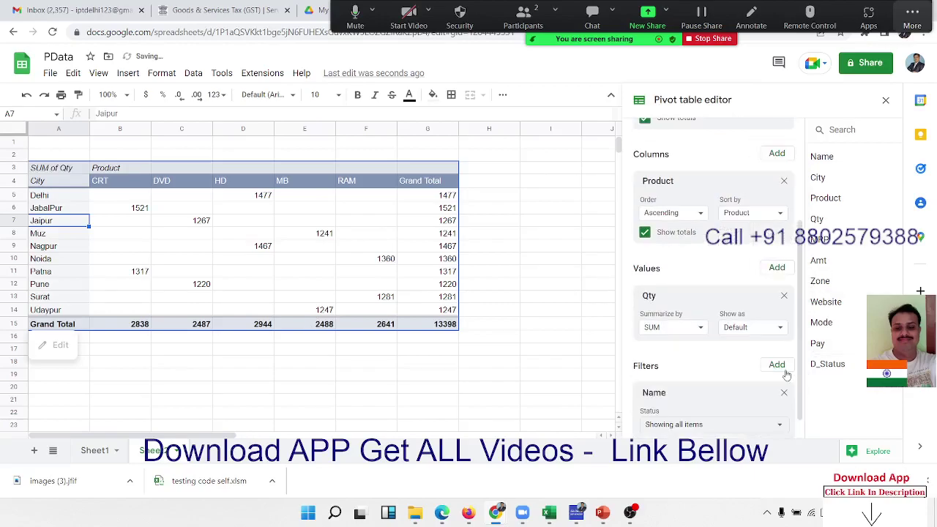
scroll(782, 366, down, 2)
click(776, 342)
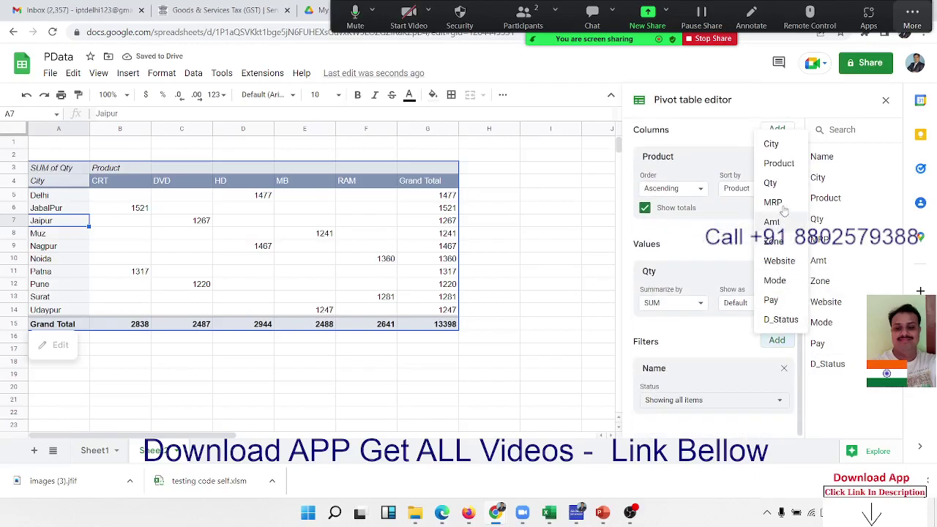
click(779, 322)
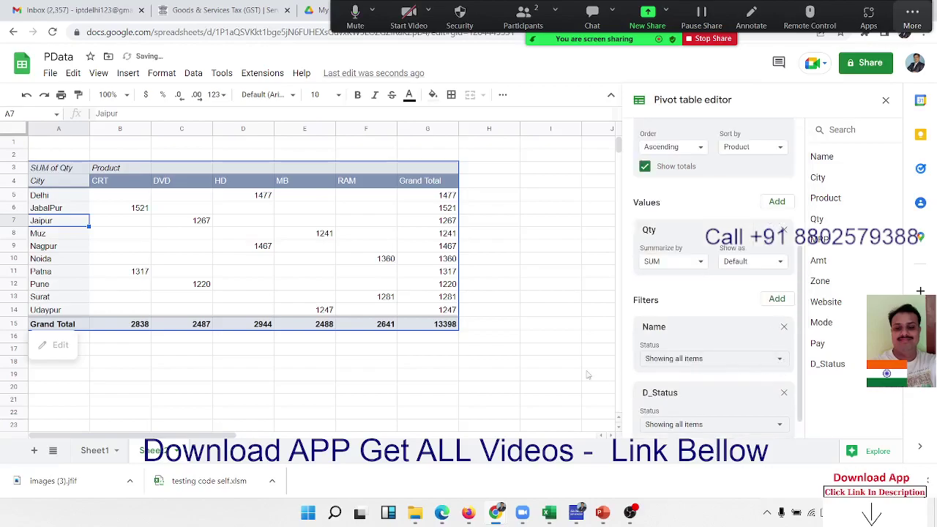
Inspect cells in the pivot, reopen the editor, and open the Name filter's value list.
click(169, 264)
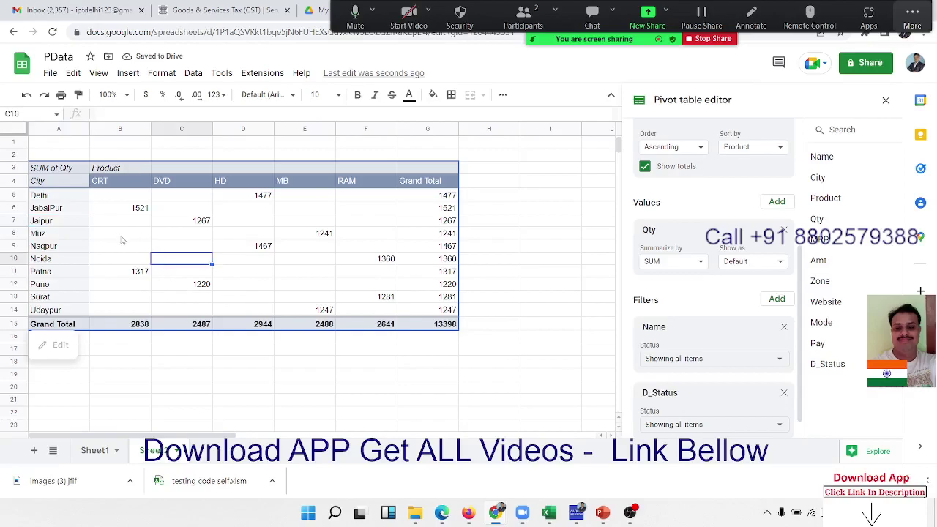
click(82, 172)
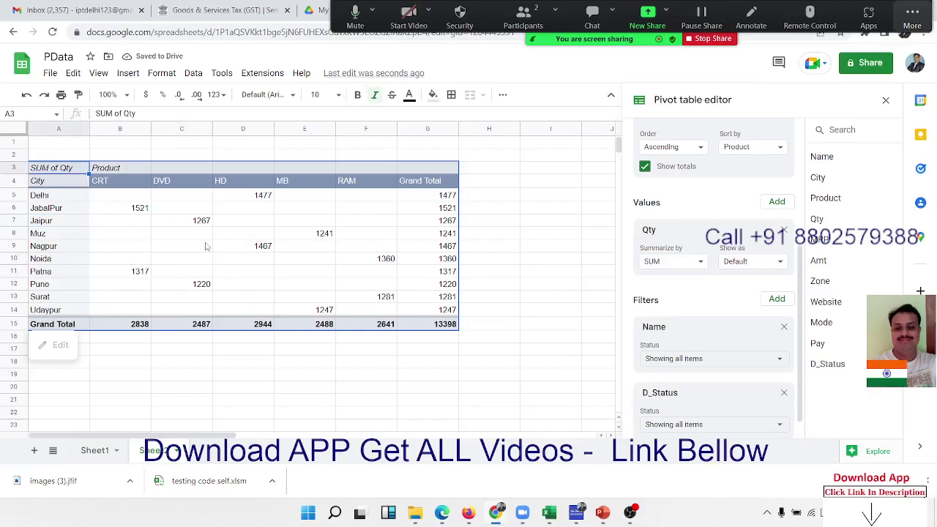
scroll(699, 322, down, 1)
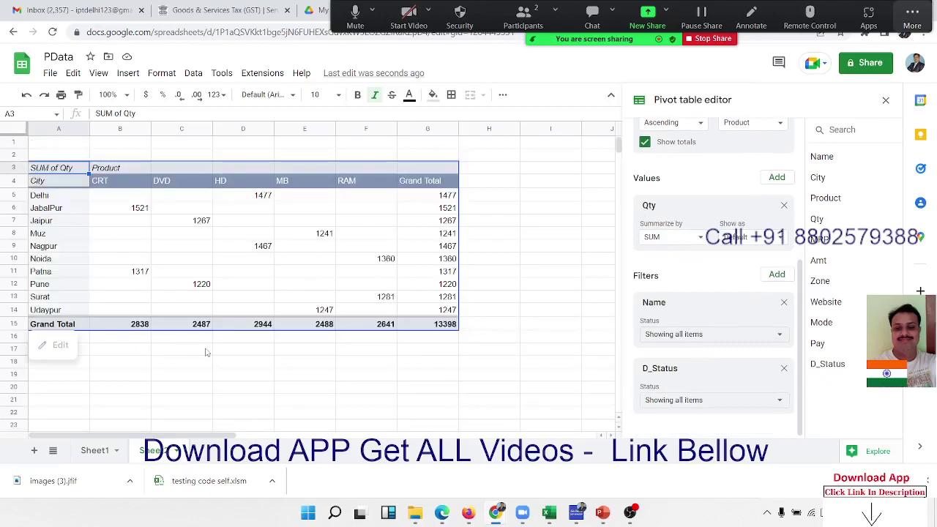
click(208, 352)
click(195, 286)
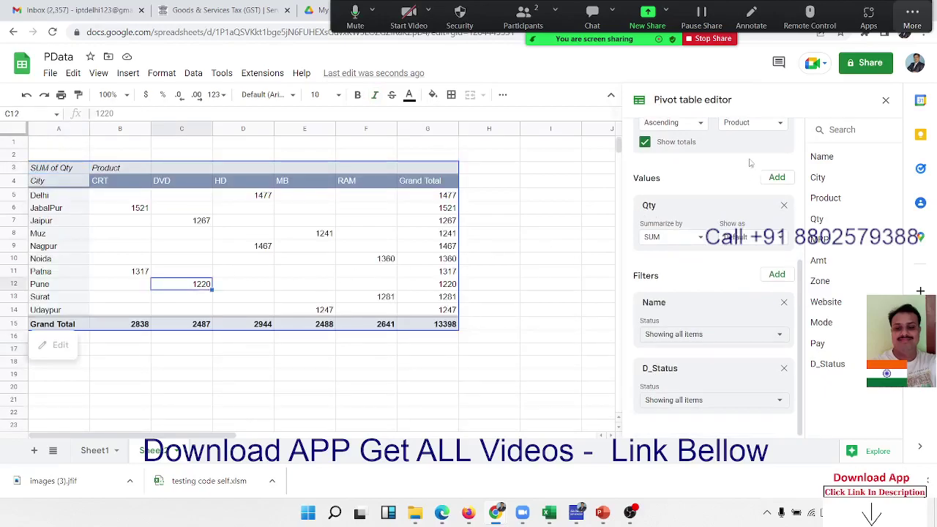
click(885, 101)
click(612, 194)
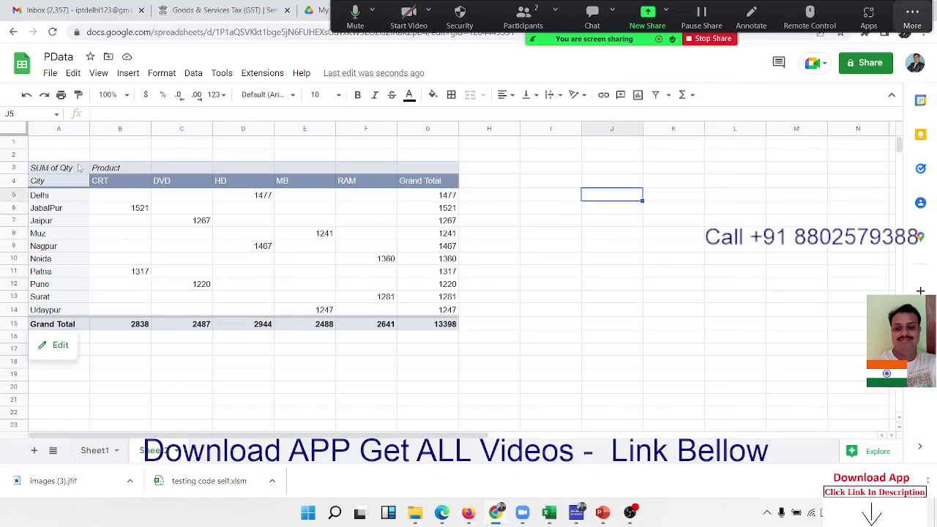
click(59, 345)
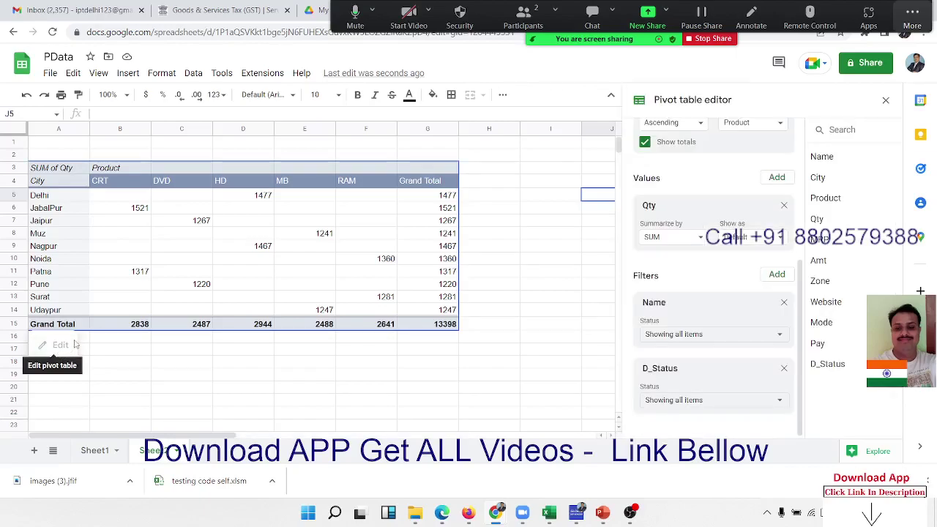
click(688, 335)
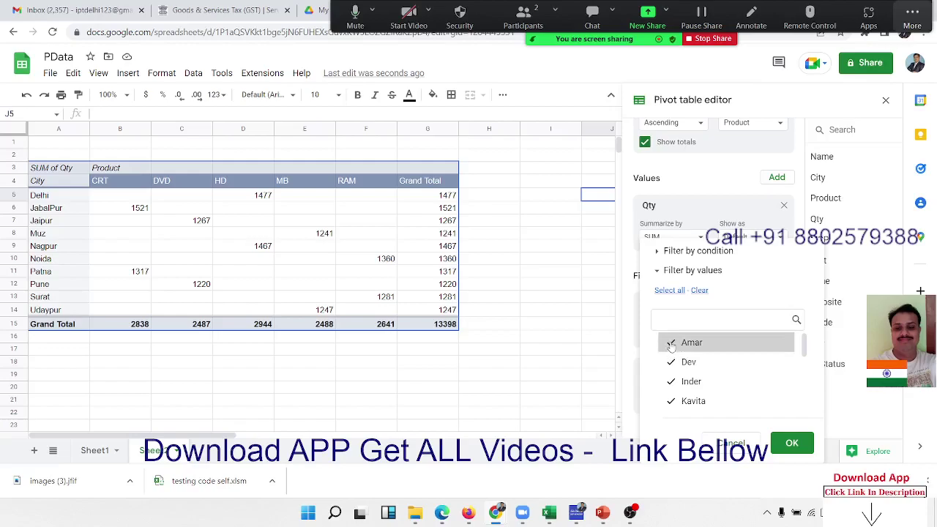
click(672, 345)
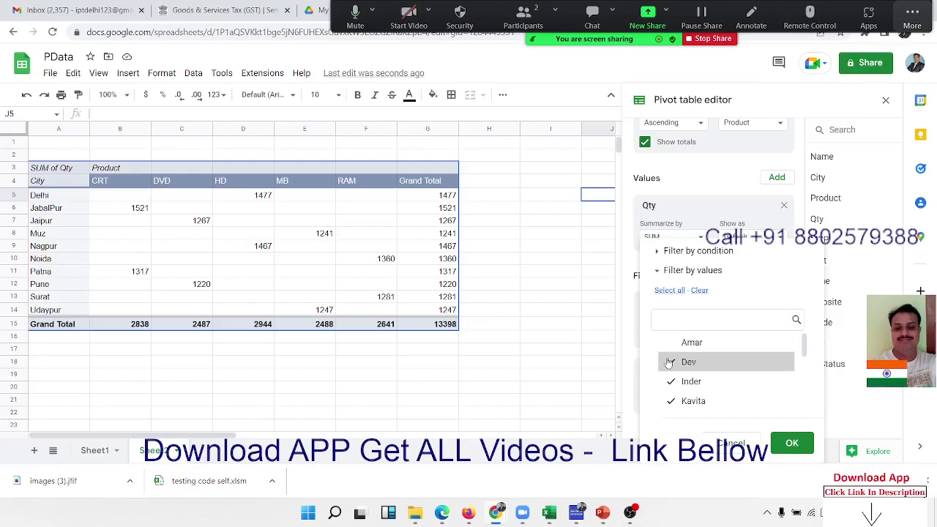
click(669, 362)
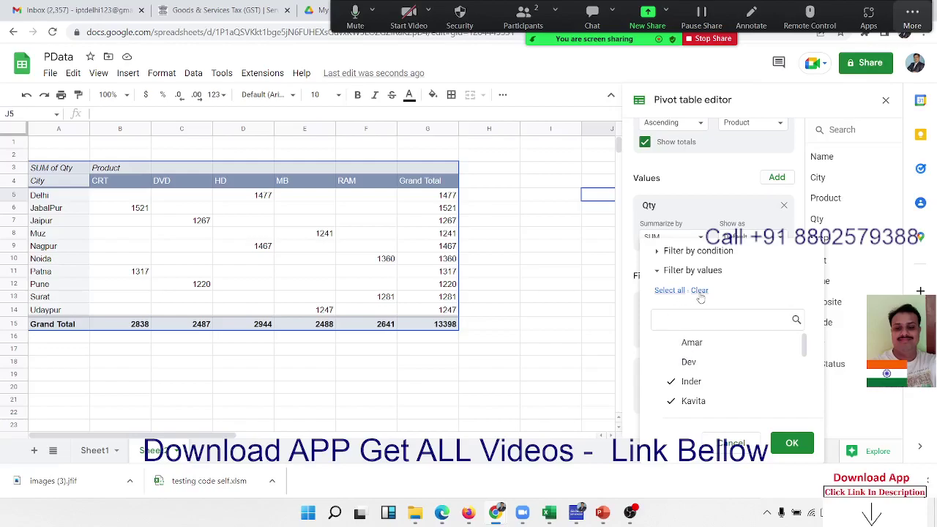
click(690, 345)
click(791, 448)
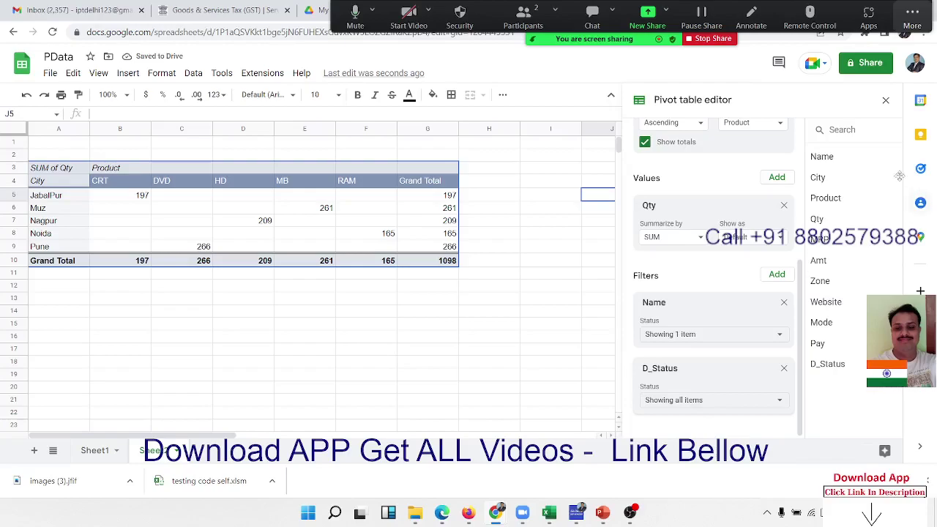
click(886, 99)
click(181, 347)
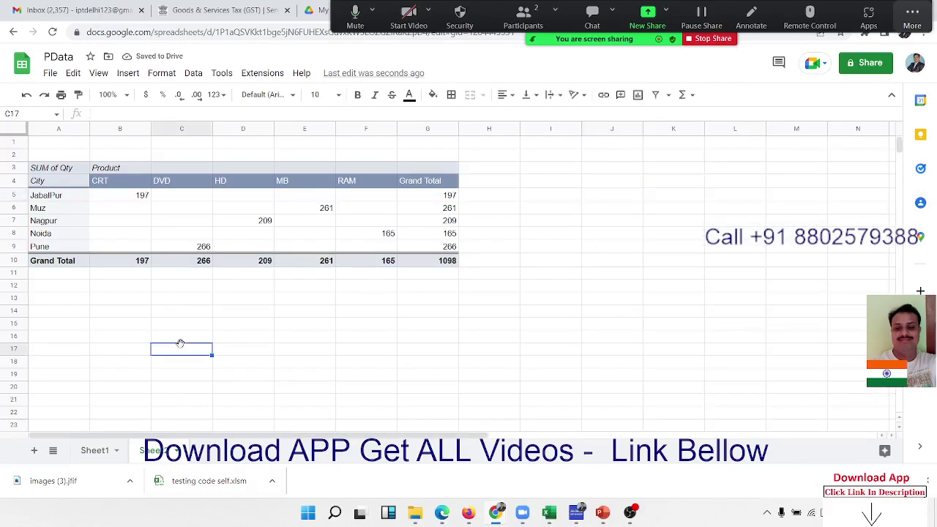
click(44, 220)
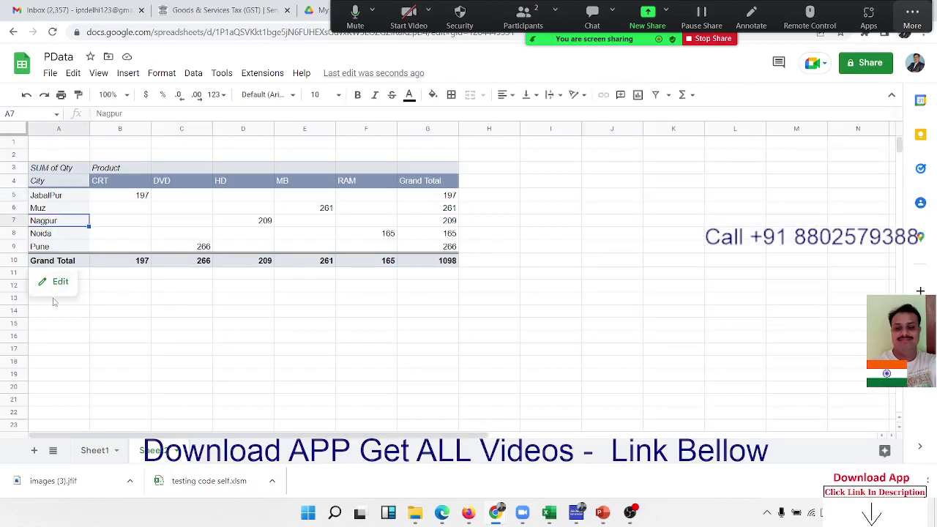
click(45, 290)
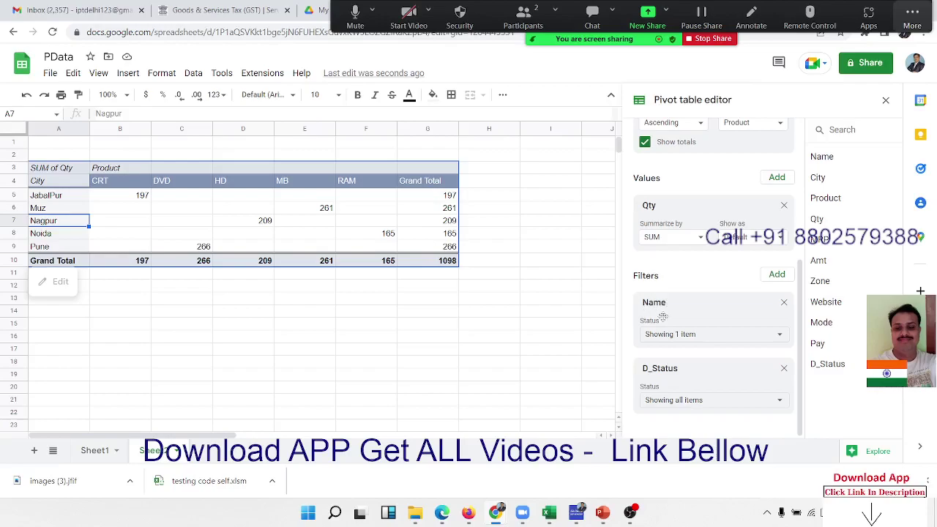
click(780, 338)
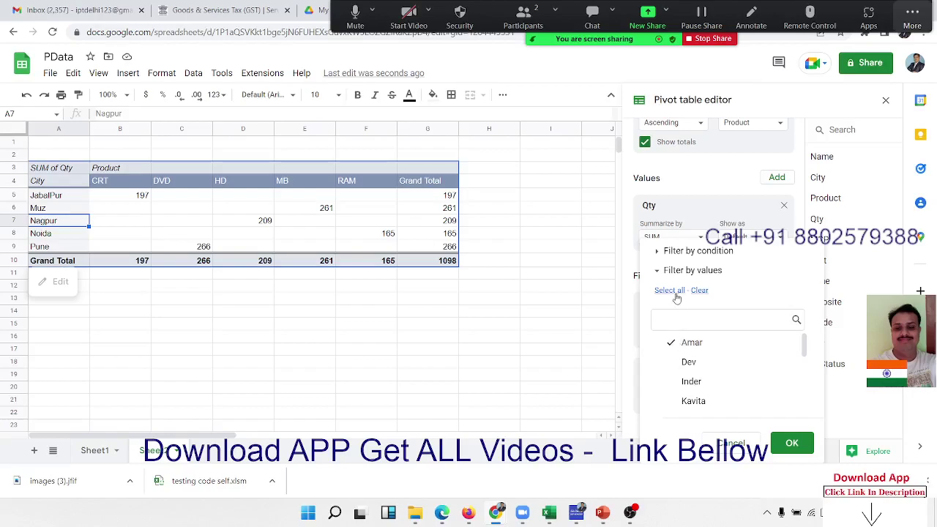
click(791, 442)
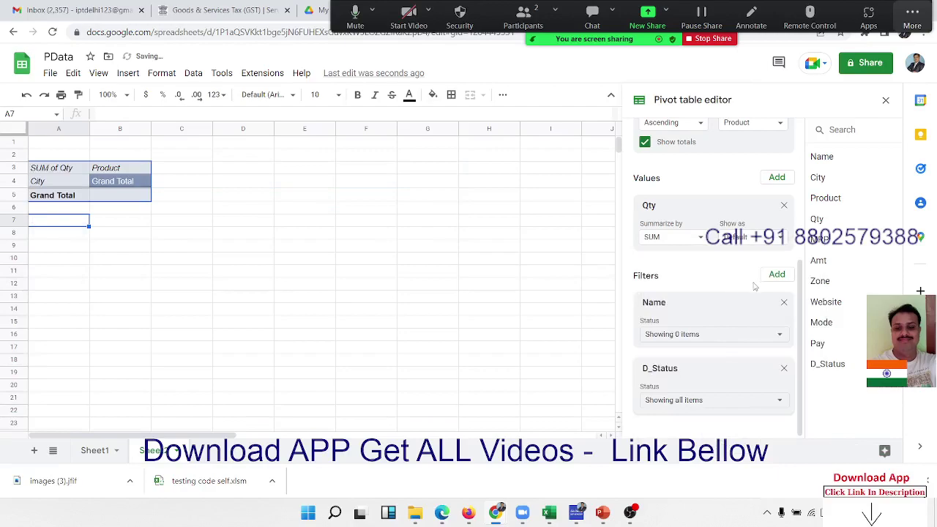
click(766, 342)
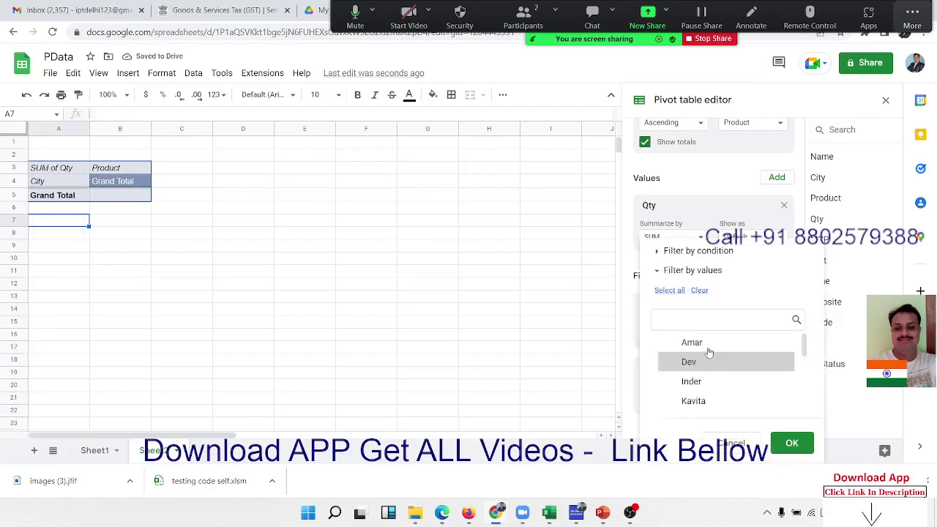
click(673, 292)
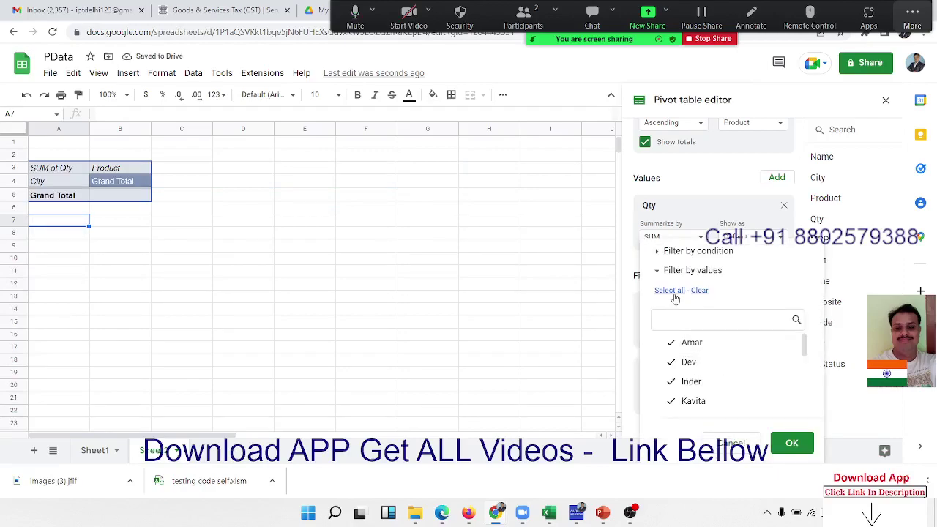
click(790, 442)
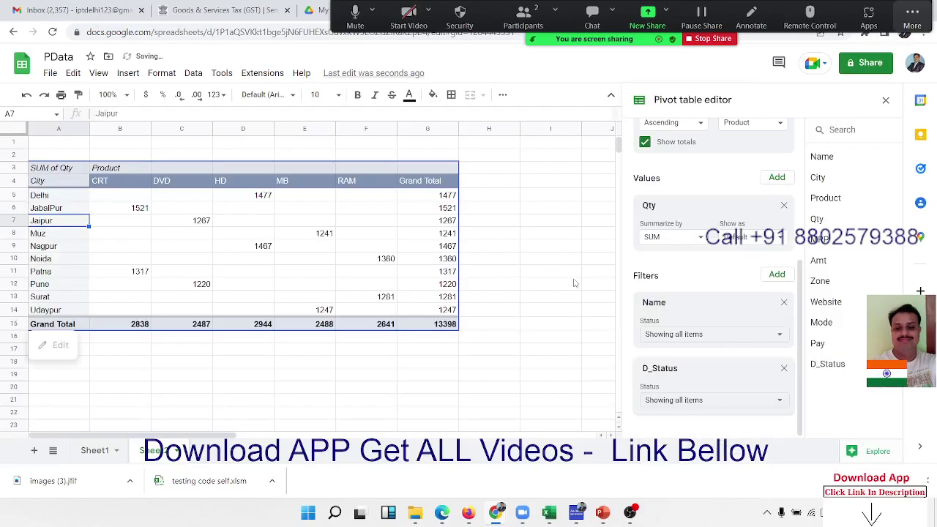
Add Mode as a second row field under City, keeping Product columns and SUM of Qty.
click(298, 211)
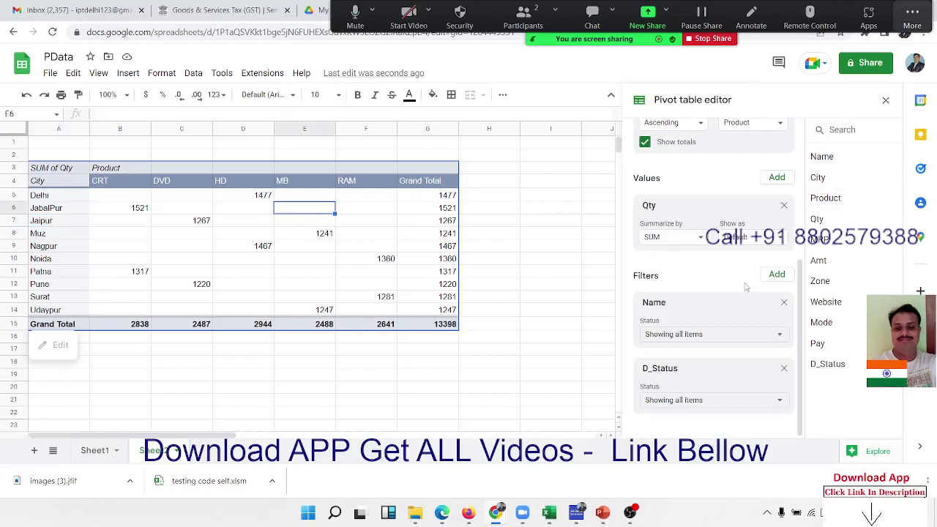
drag(801, 292, 812, 183)
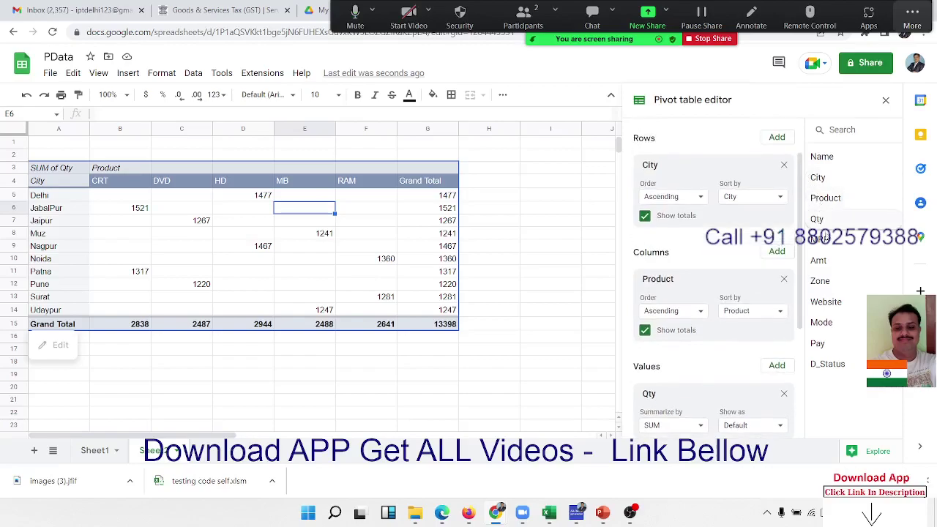
drag(822, 322, 717, 249)
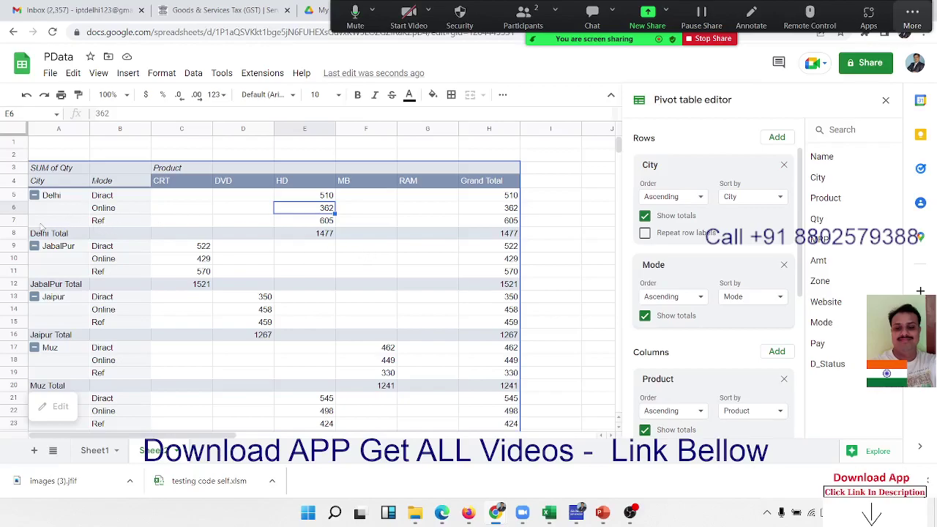
Try the City and Mode Show totals and Repeat row labels options to remove city subtotal rows.
click(50, 238)
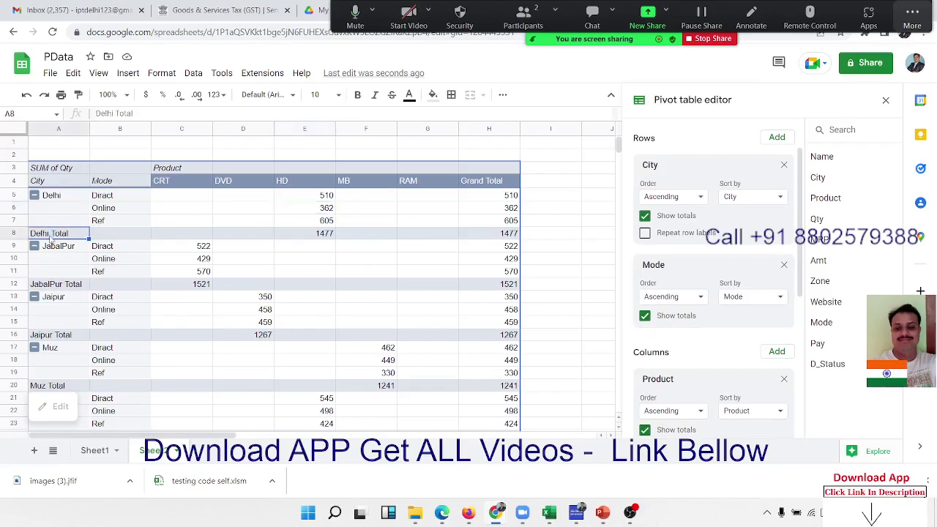
click(55, 286)
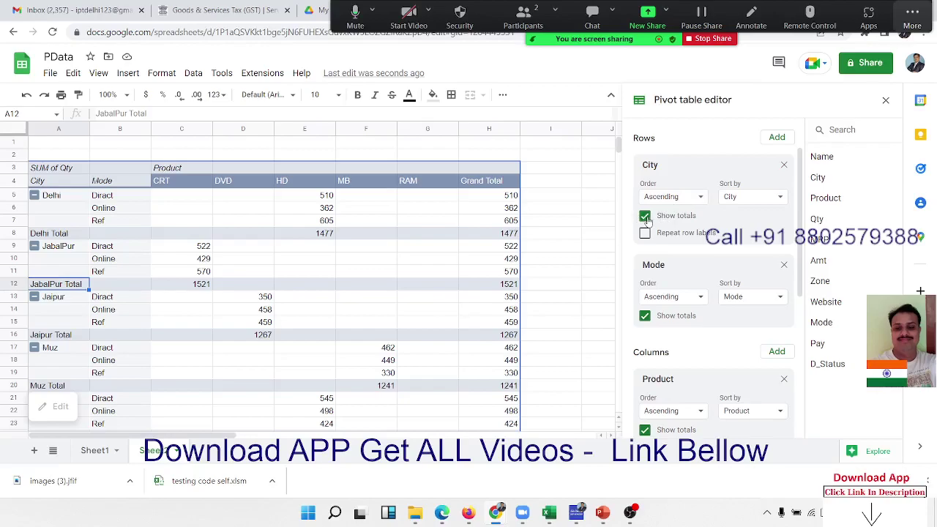
click(646, 218)
click(645, 217)
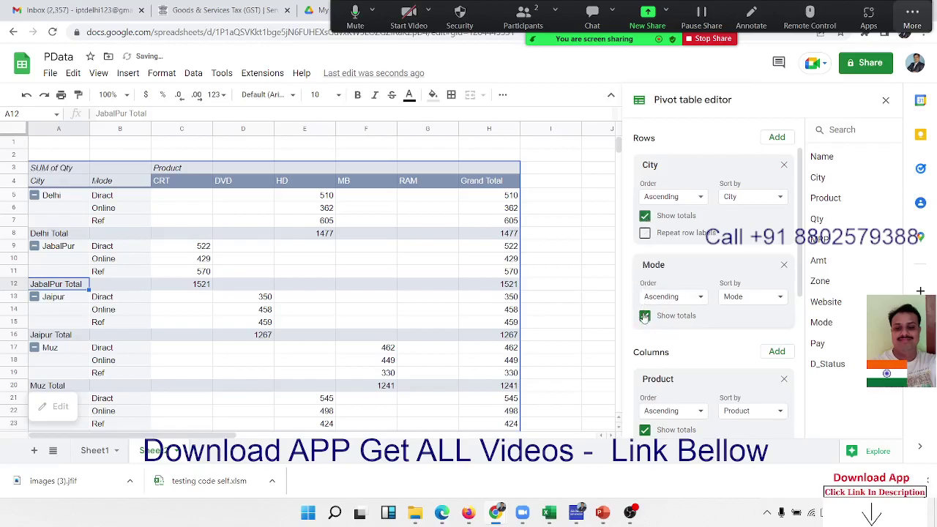
click(645, 233)
click(645, 215)
click(645, 233)
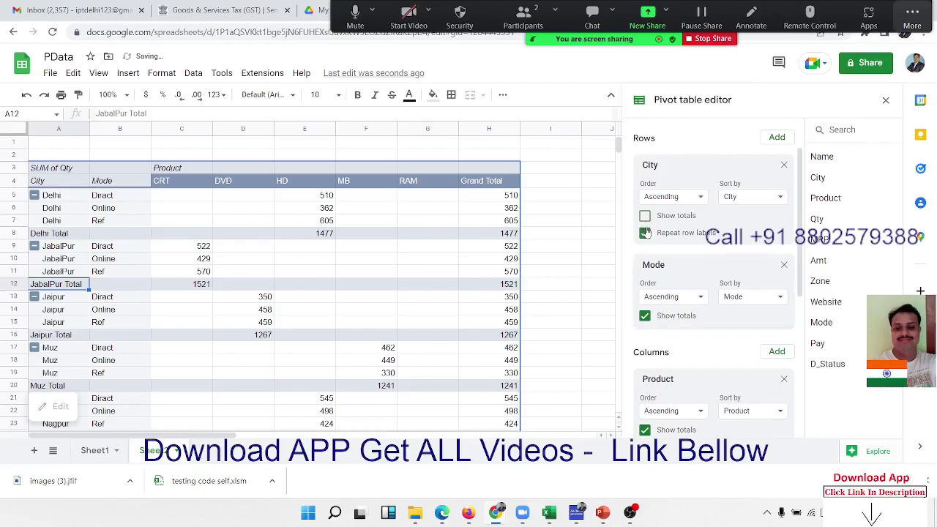
click(645, 315)
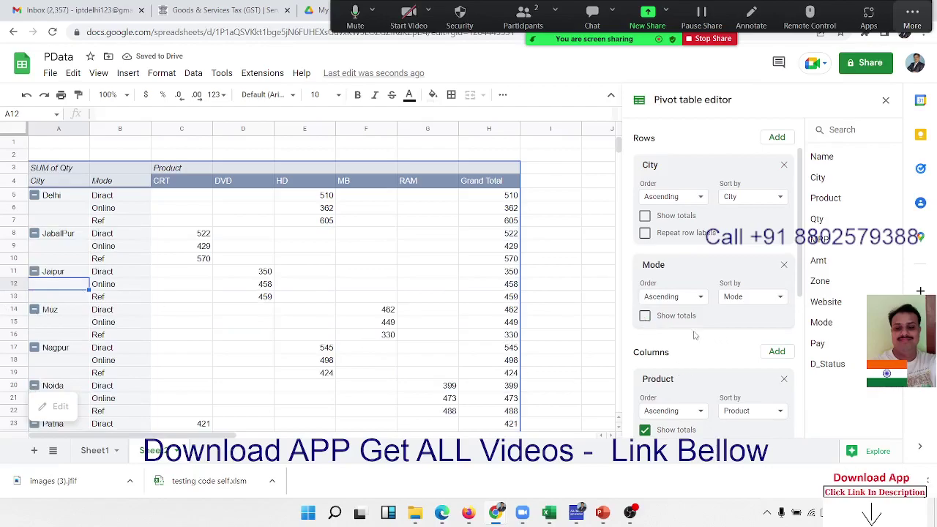
click(674, 322)
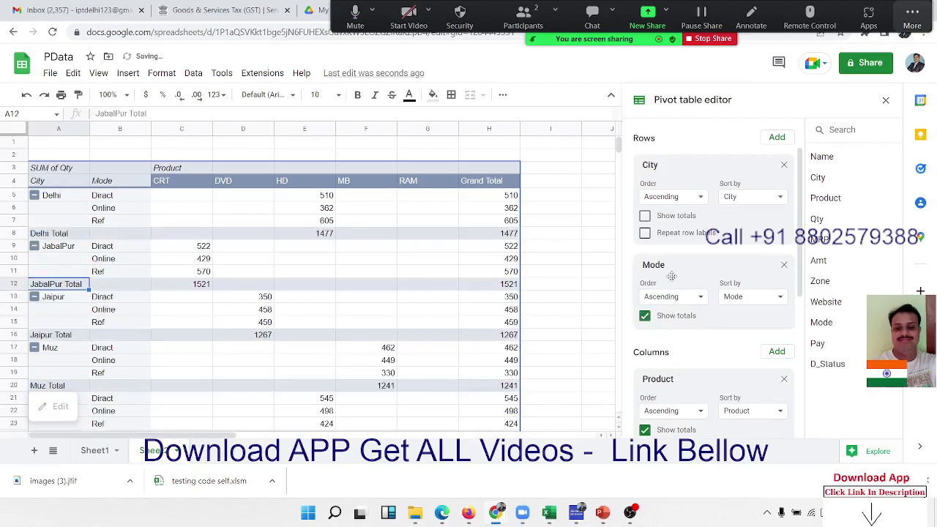
click(668, 218)
click(668, 218)
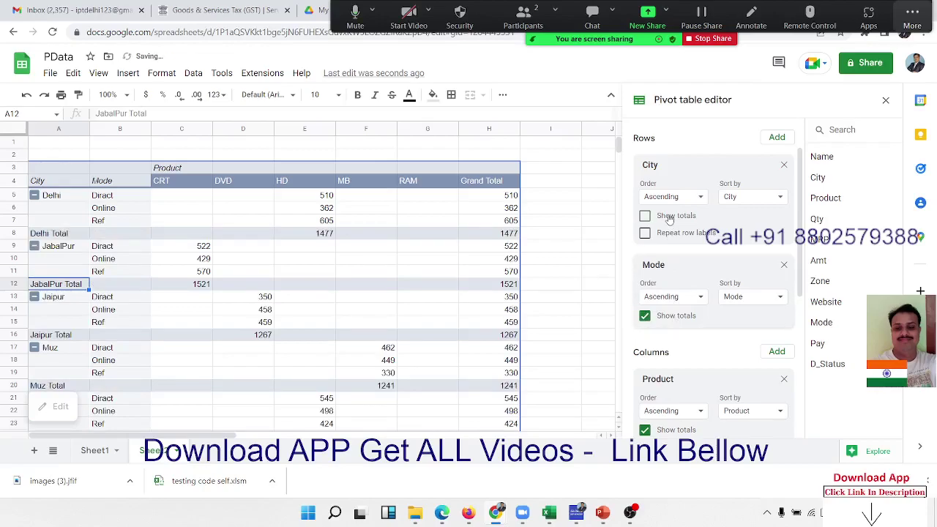
click(657, 319)
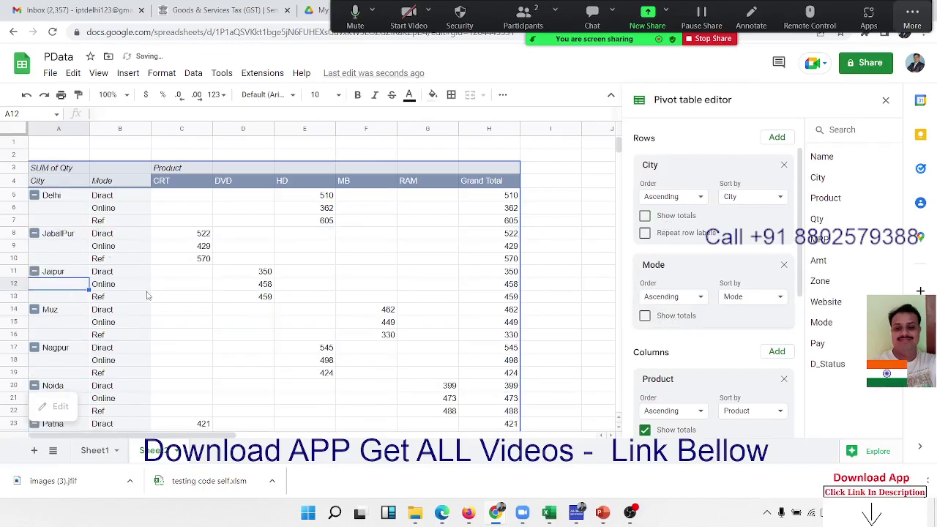
Settle on Show totals off for both City and Mode, leaving no city total rows.
scroll(146, 296, down, 5)
scroll(188, 299, up, 5)
click(668, 222)
click(678, 323)
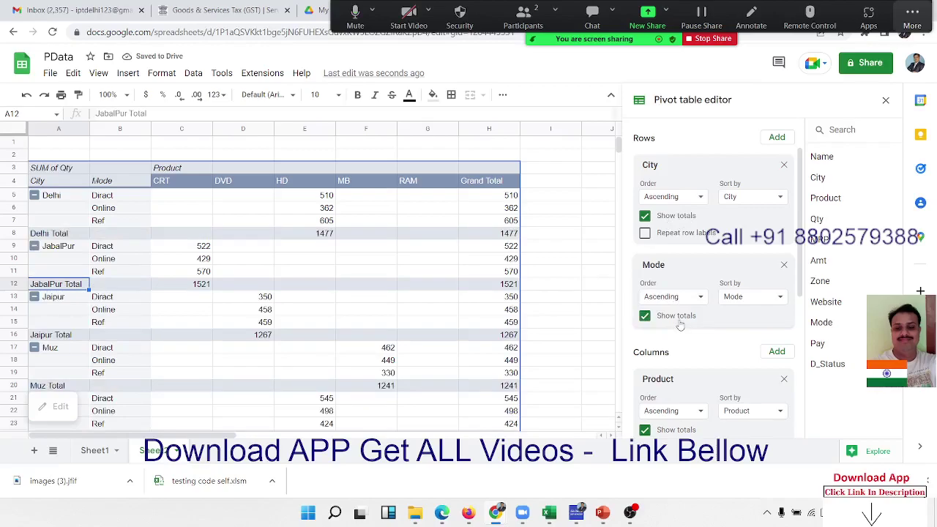
click(680, 323)
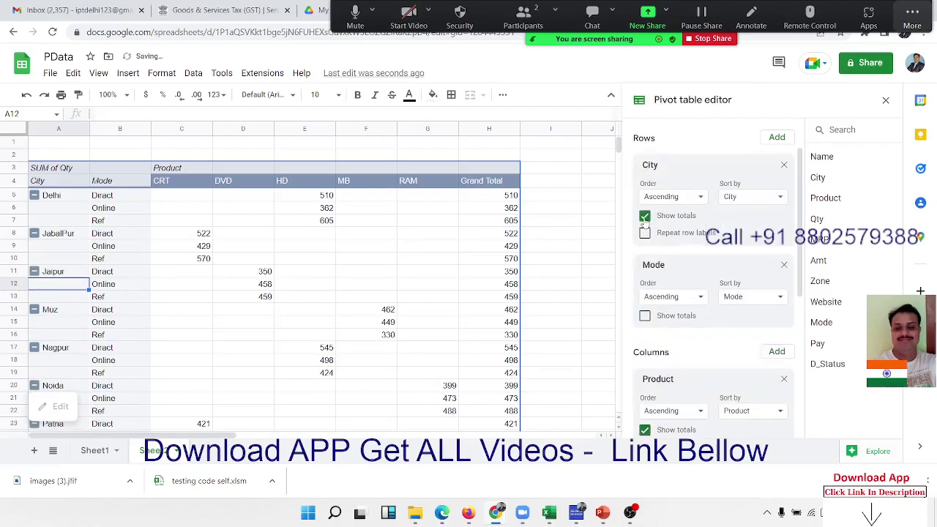
click(645, 216)
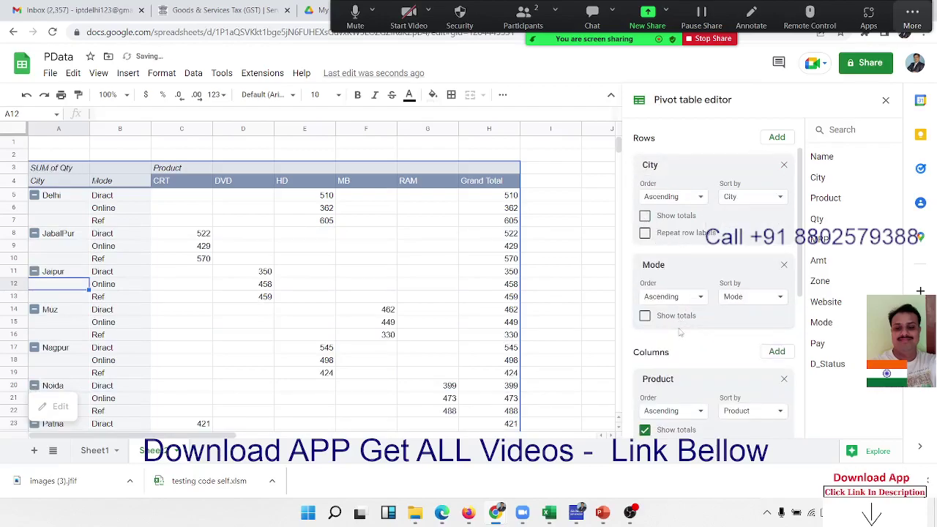
scroll(685, 339, down, 3)
scroll(685, 339, up, 4)
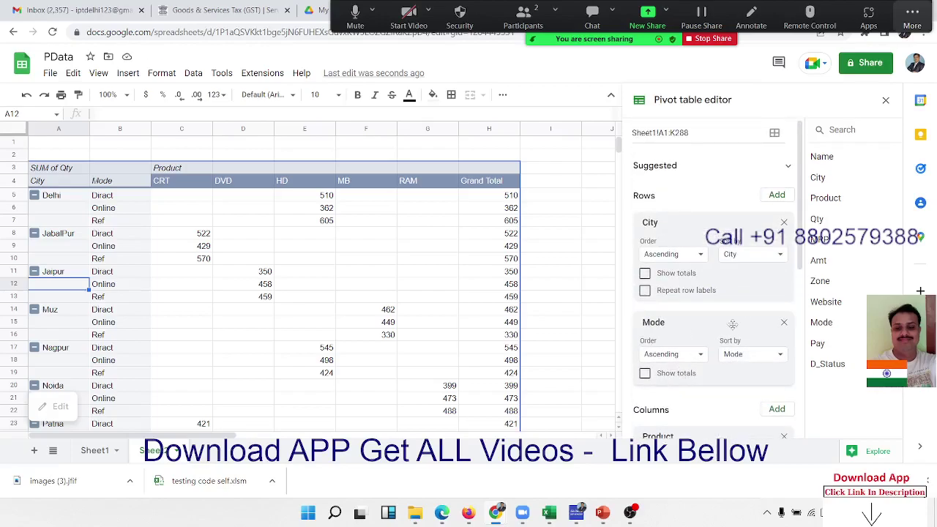
click(738, 260)
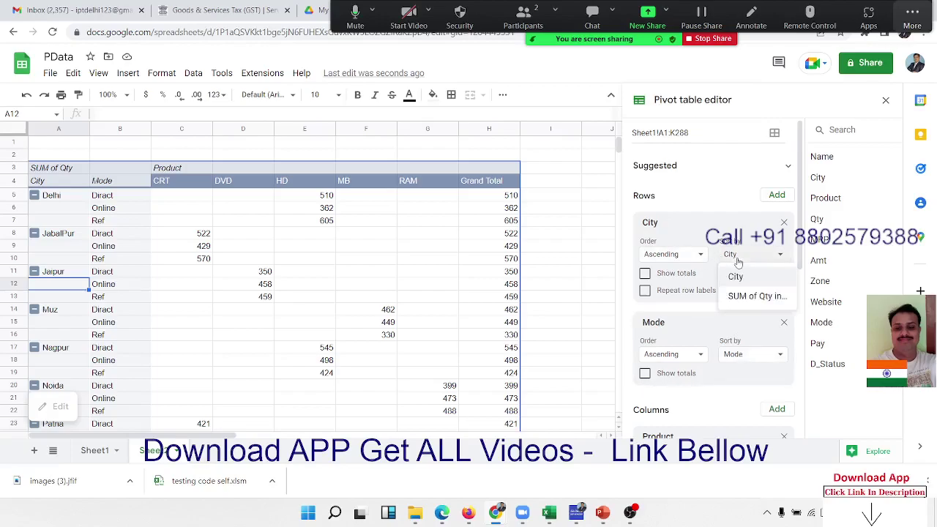
click(695, 264)
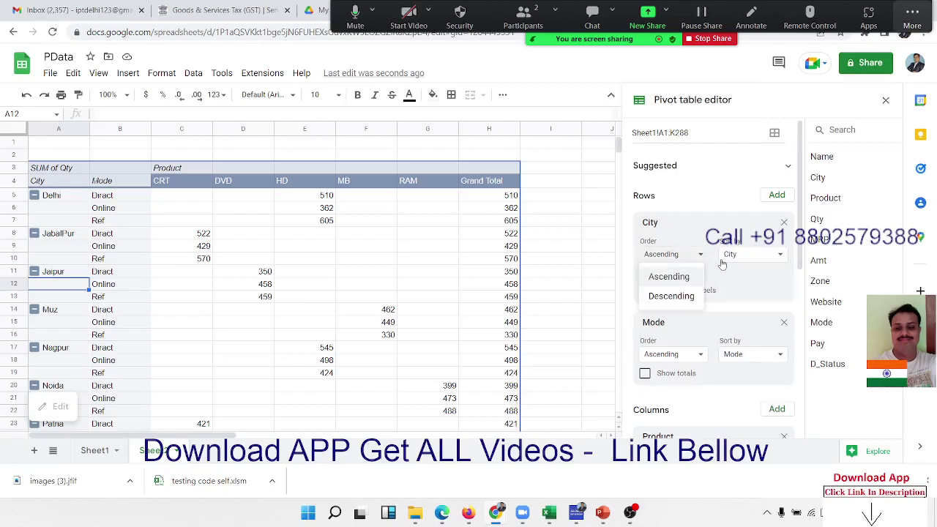
click(727, 260)
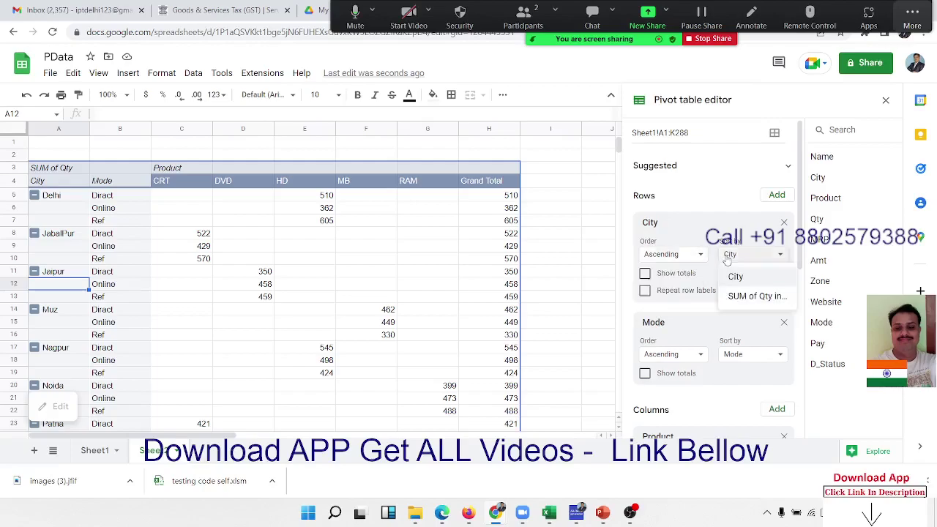
click(683, 360)
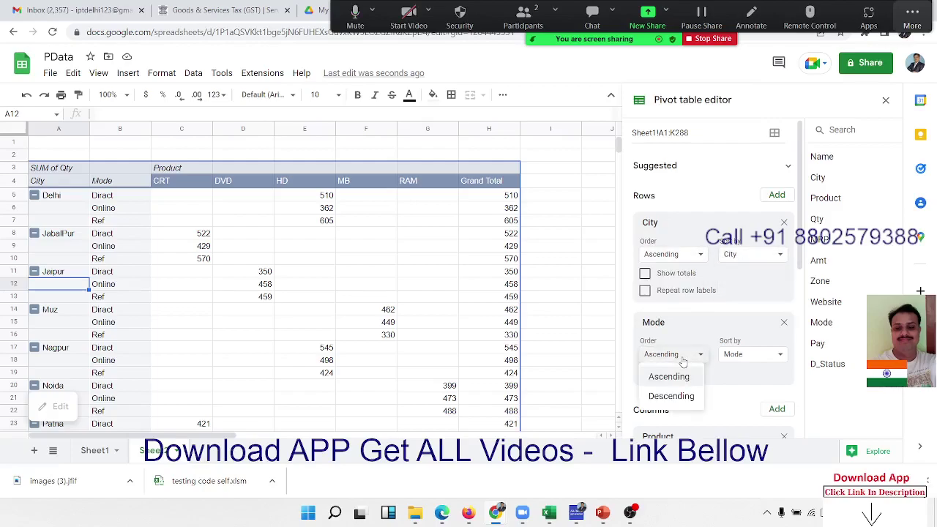
click(732, 359)
click(688, 398)
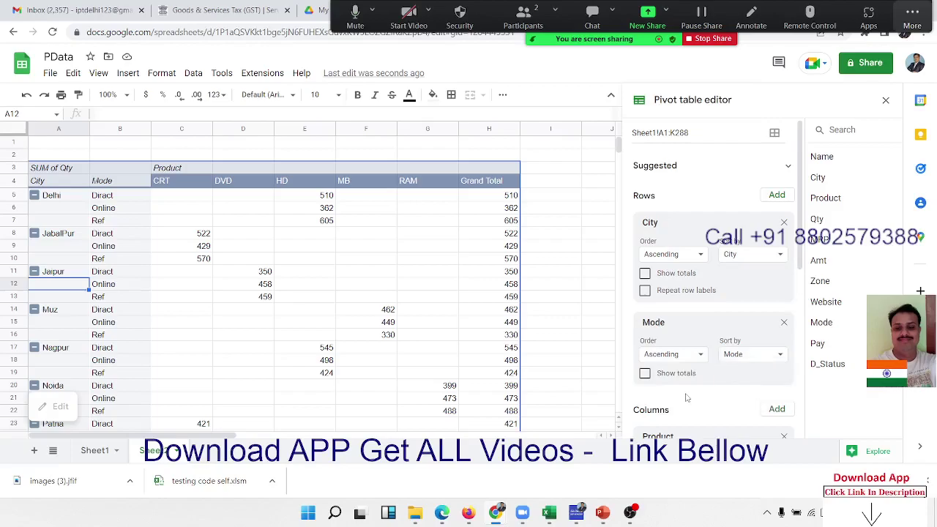
scroll(721, 360, down, 3)
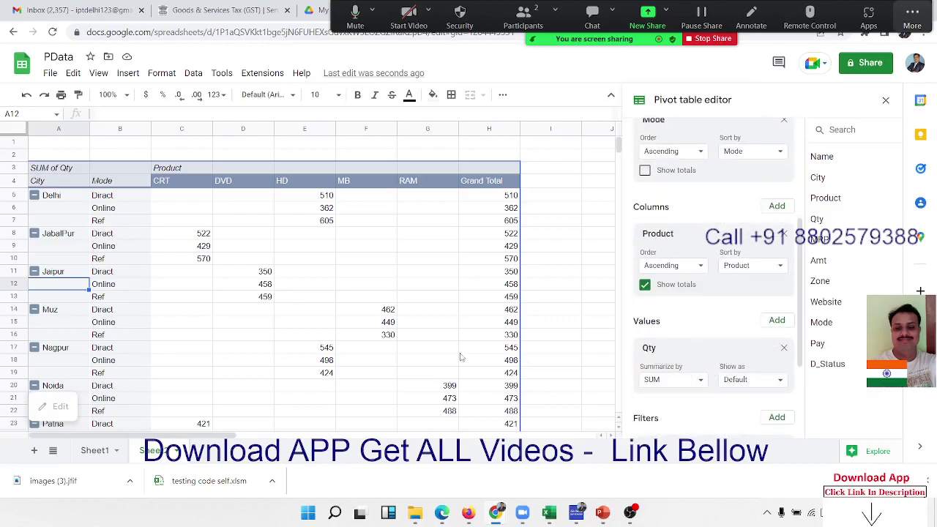
scroll(341, 327, down, 3)
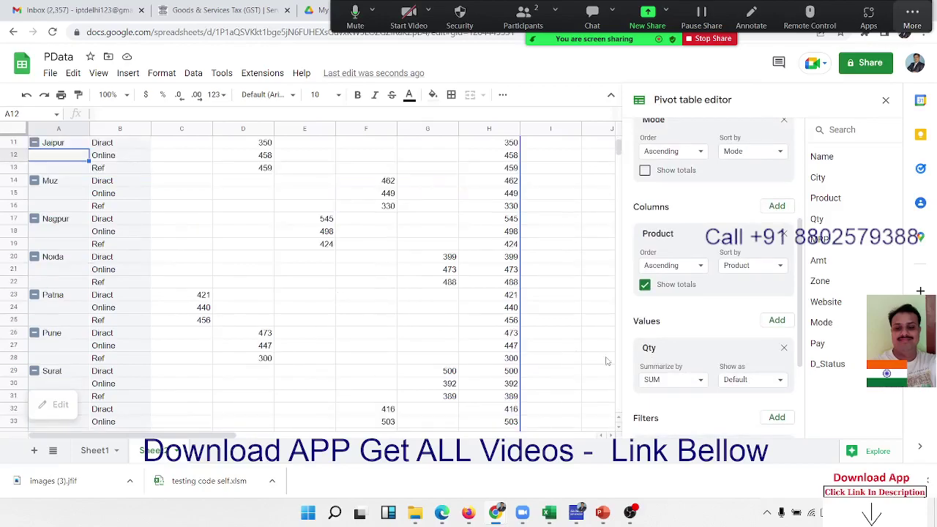
click(754, 381)
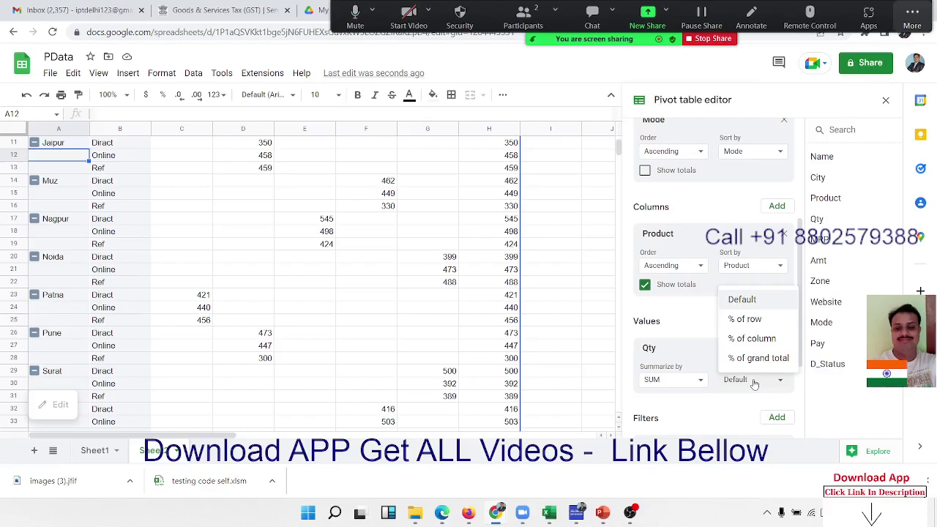
click(755, 380)
click(679, 382)
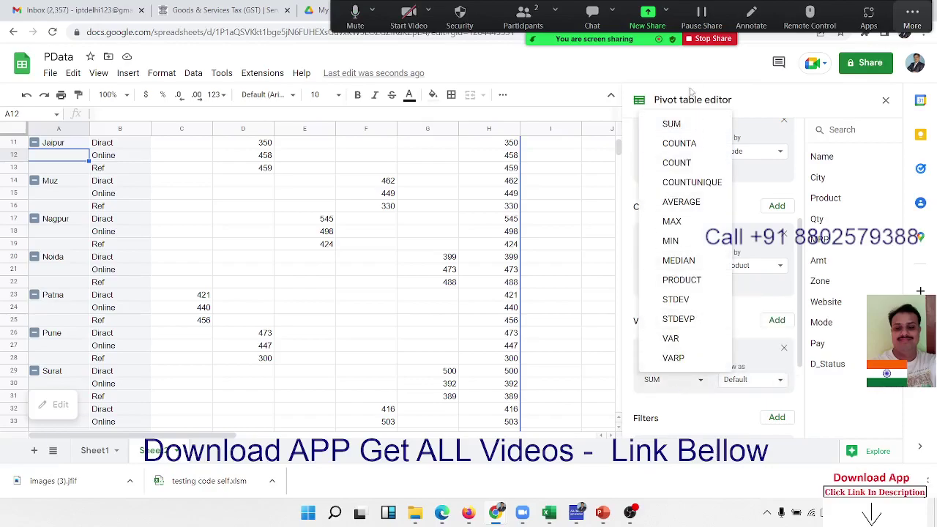
click(741, 380)
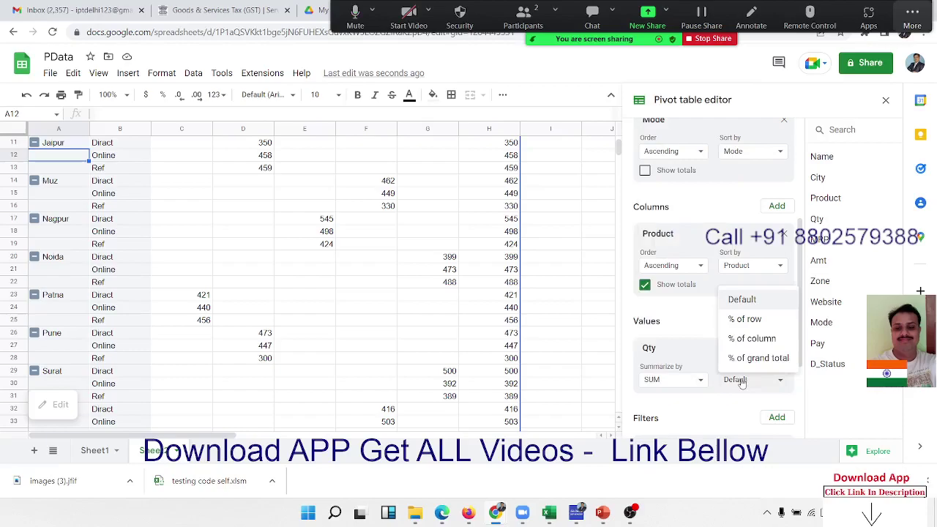
click(689, 381)
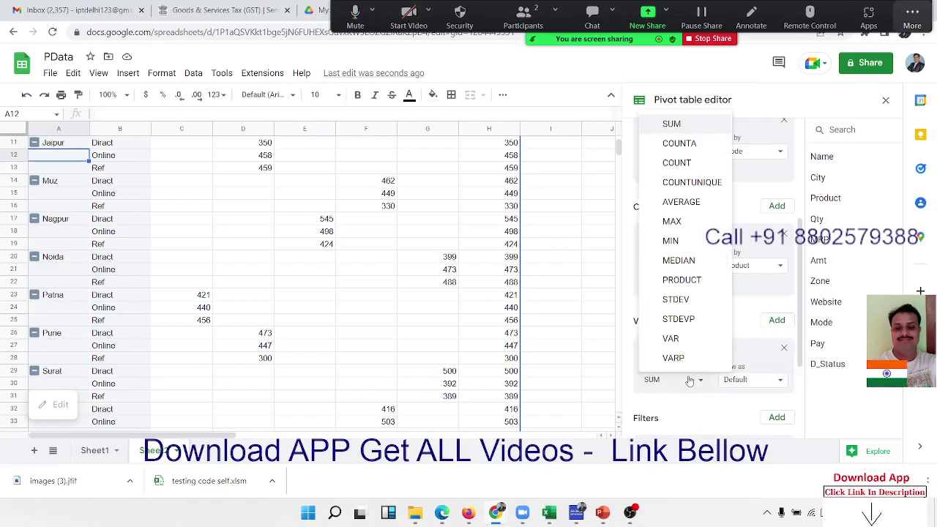
click(690, 381)
scroll(696, 366, down, 2)
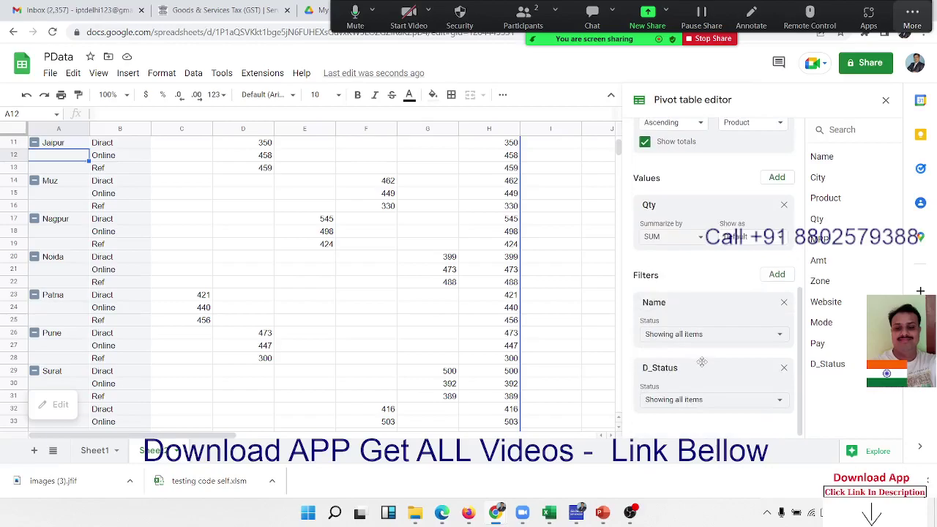
scroll(702, 366, up, 5)
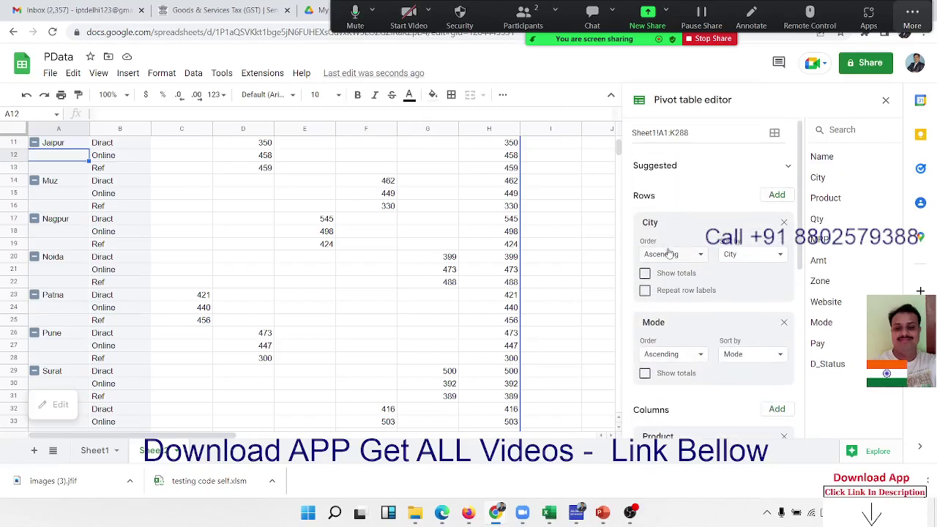
scroll(336, 229, up, 5)
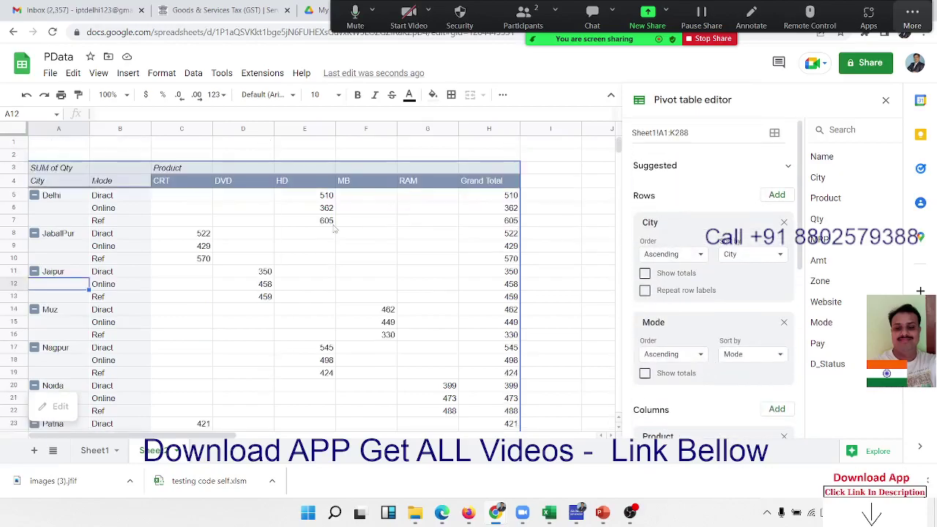
click(436, 235)
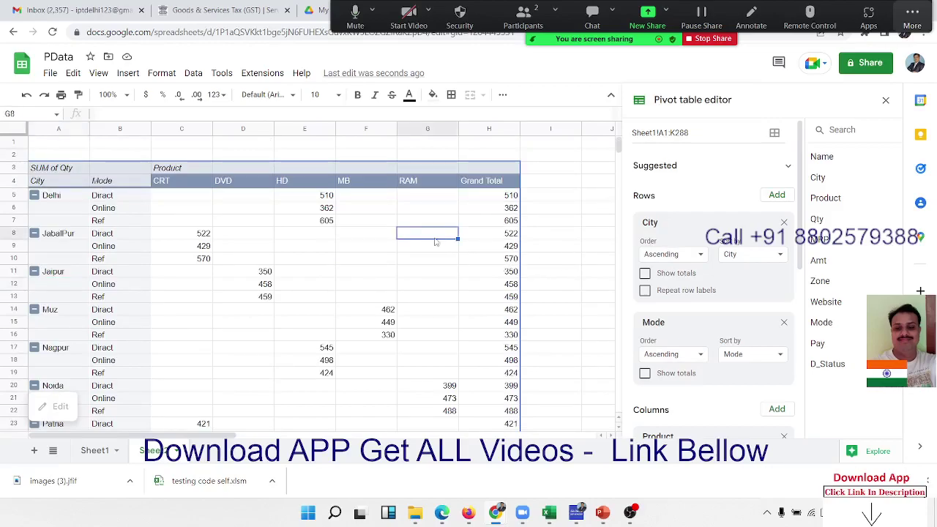
click(329, 236)
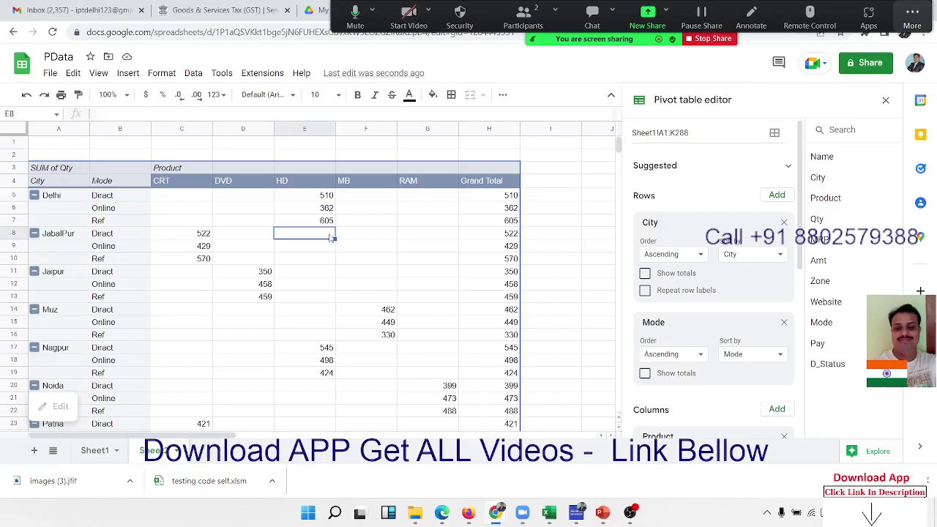
click(57, 196)
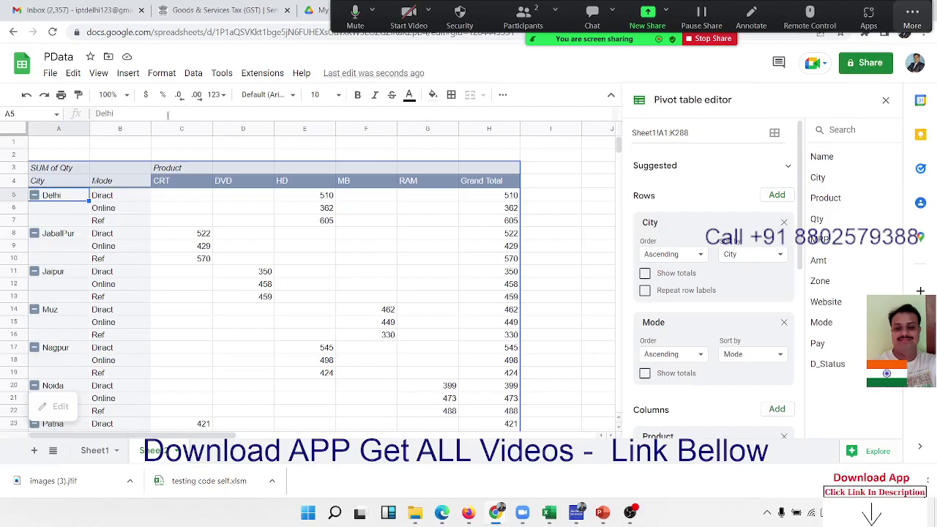
Rename the value label in A3 from SUM of Qty to 'Total Sales'.
double_click(168, 115)
key(Escape)
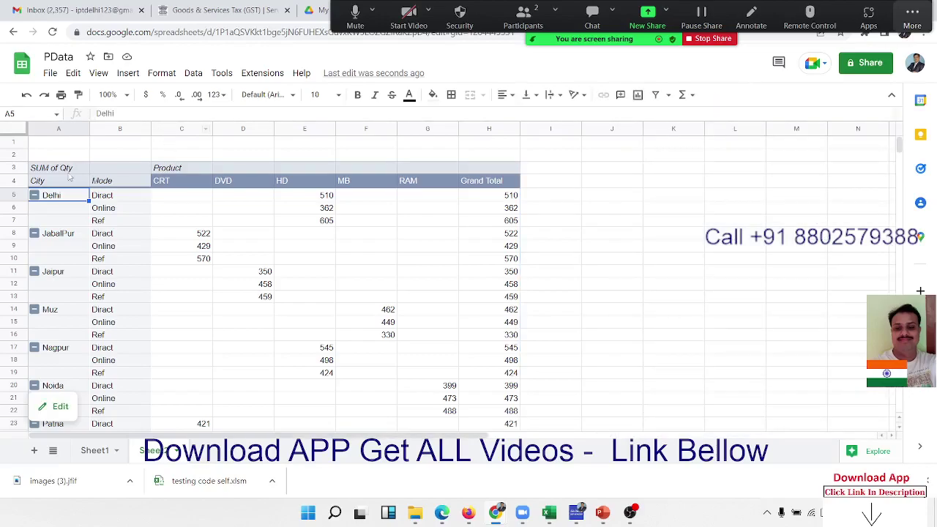
click(68, 168)
text(T)
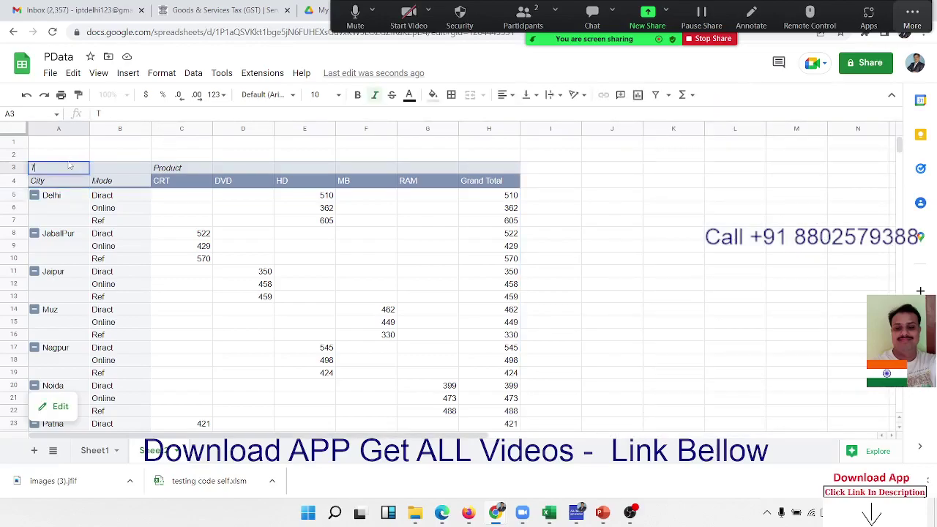
text(otal S)
text(ales)
key(Return)
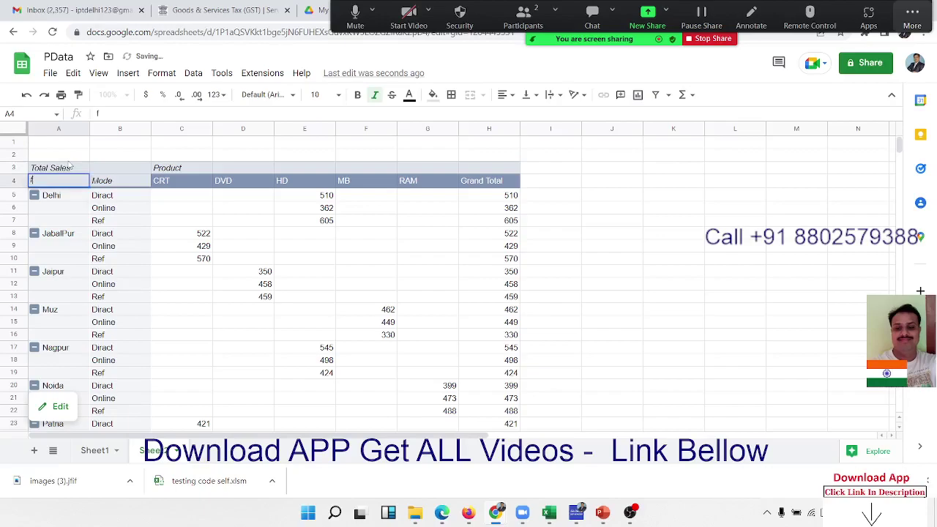
Move across the pivot's product headings and Grand Total cells, then reopen the pivot editor.
key(Right)
key(Right)
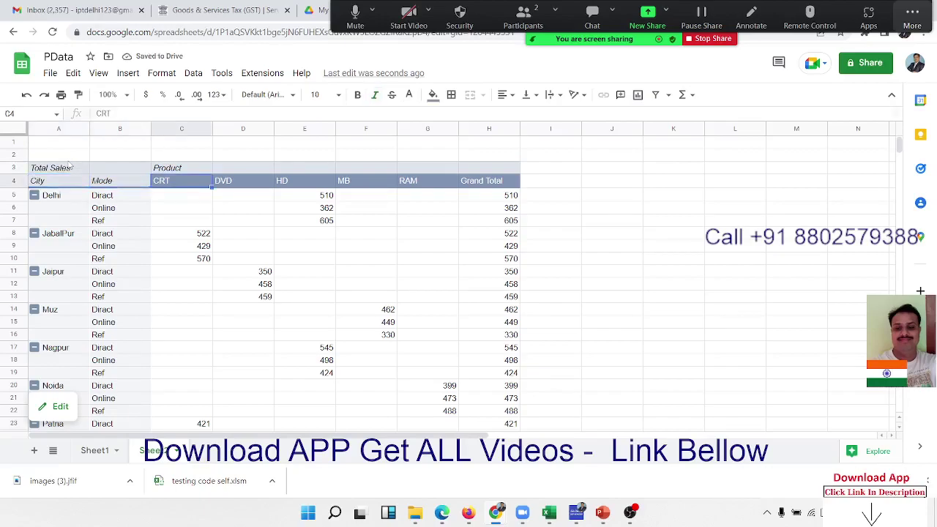
key(Right)
key(Right)
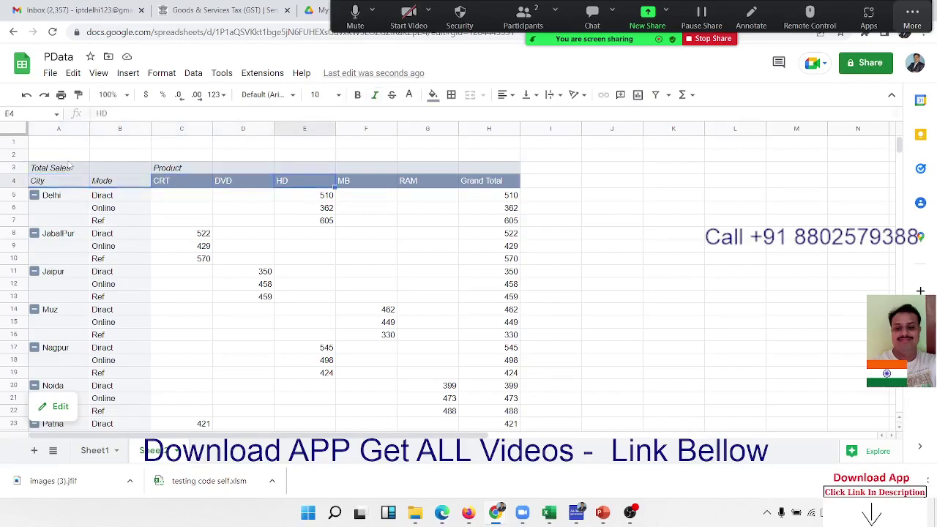
key(Right)
key(Right)
key(Right)
key(Down)
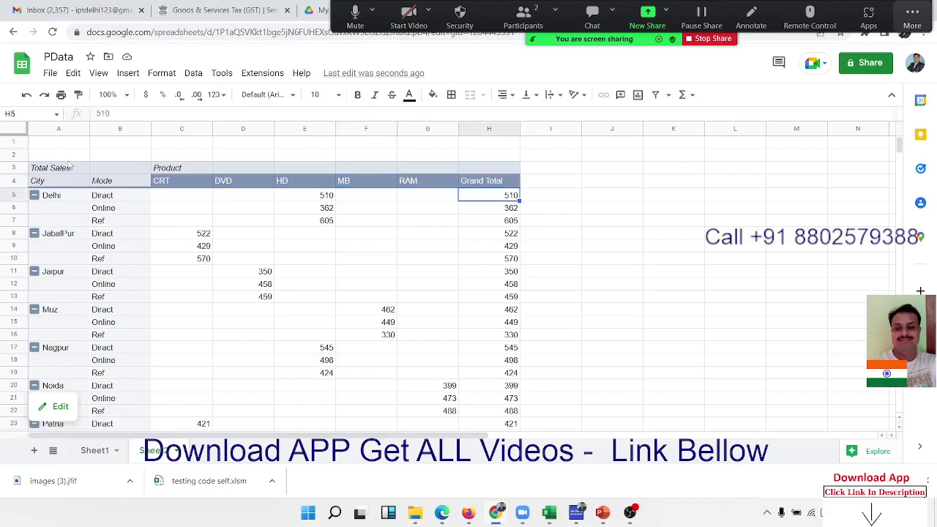
key(Down)
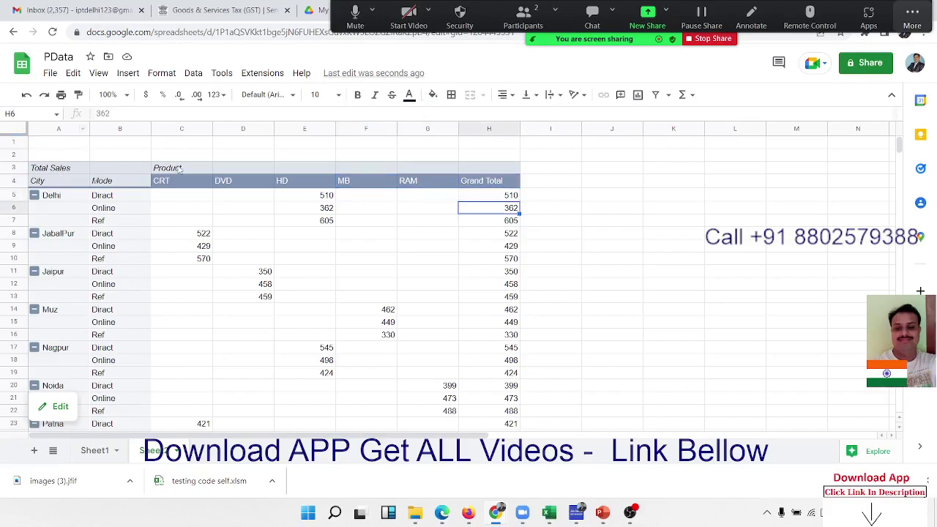
click(180, 169)
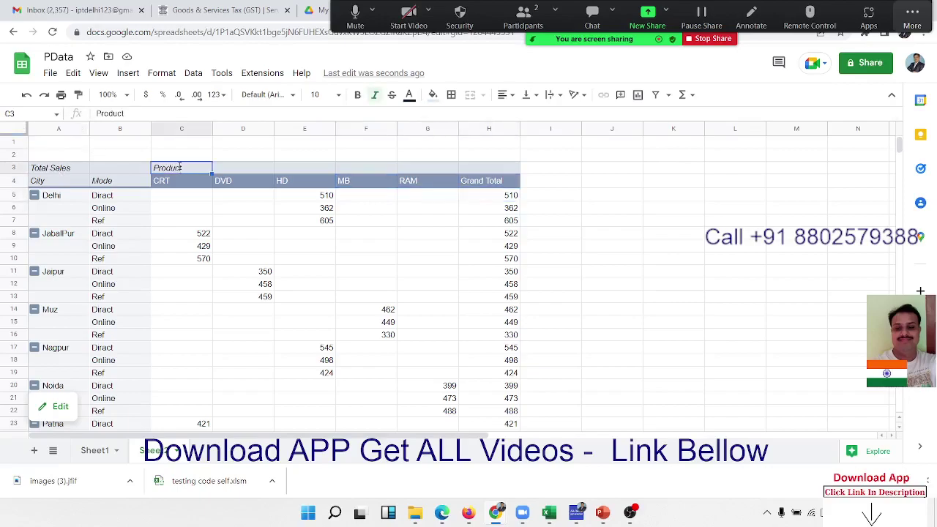
click(180, 210)
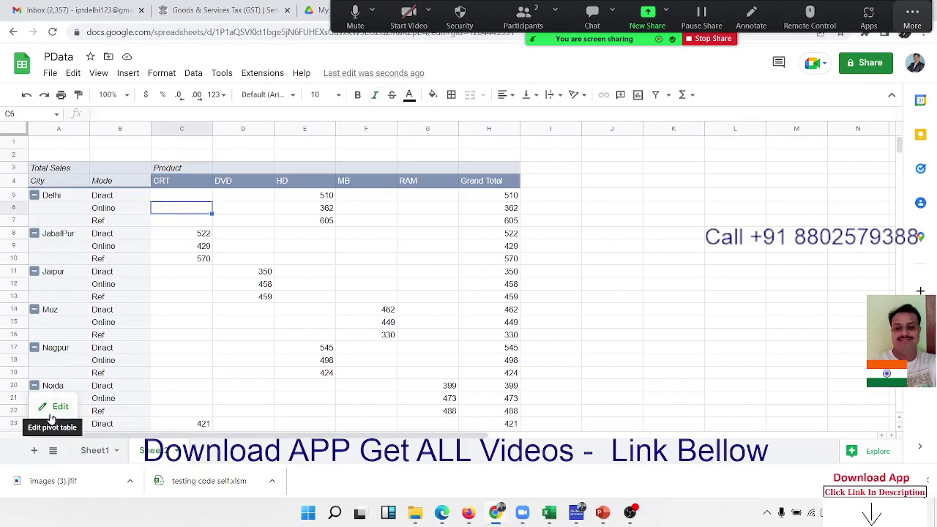
click(52, 411)
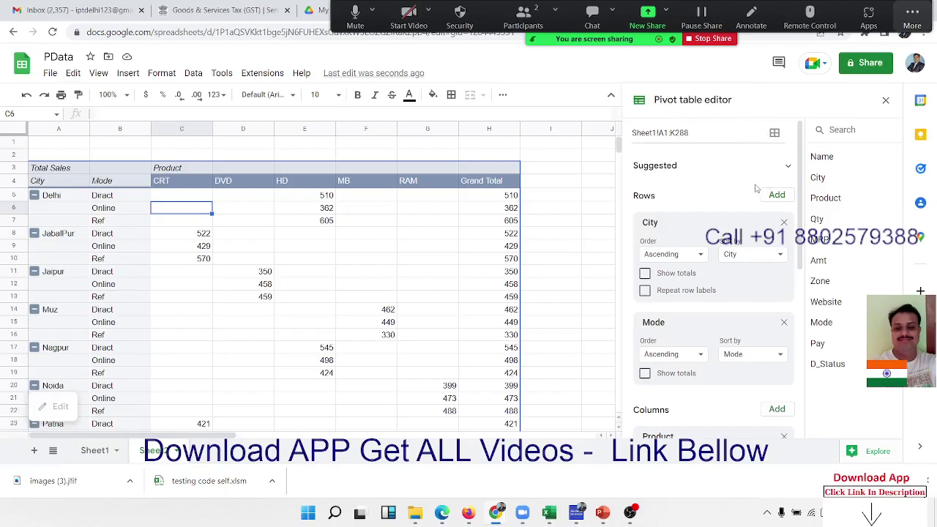
Scroll through the editor to review City/Mode rows, Product columns and Qty summed as Total Sales.
scroll(741, 219, down, 5)
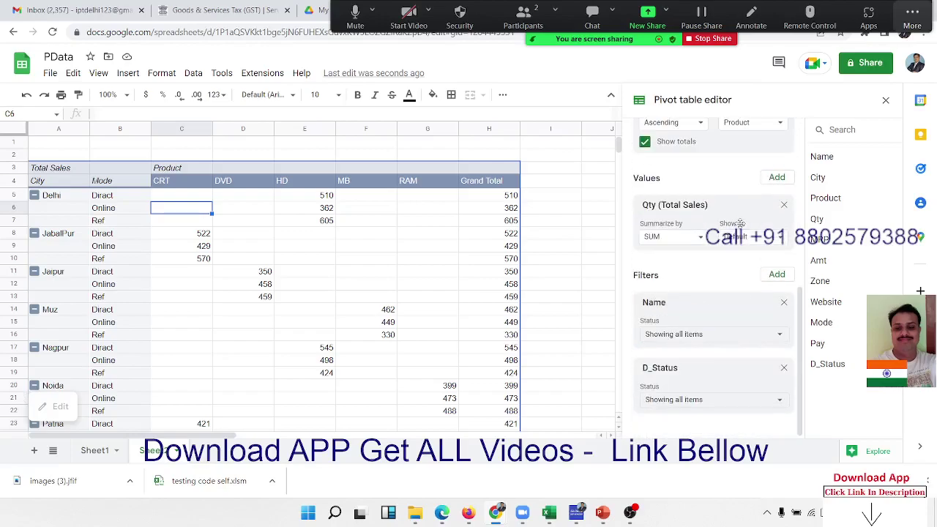
scroll(741, 223, up, 5)
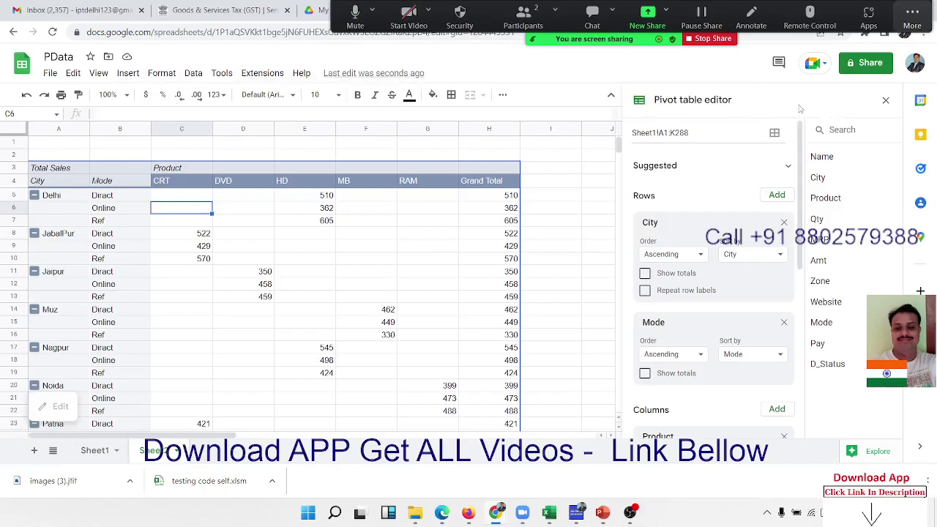
scroll(734, 265, down, 3)
scroll(737, 270, down, 2)
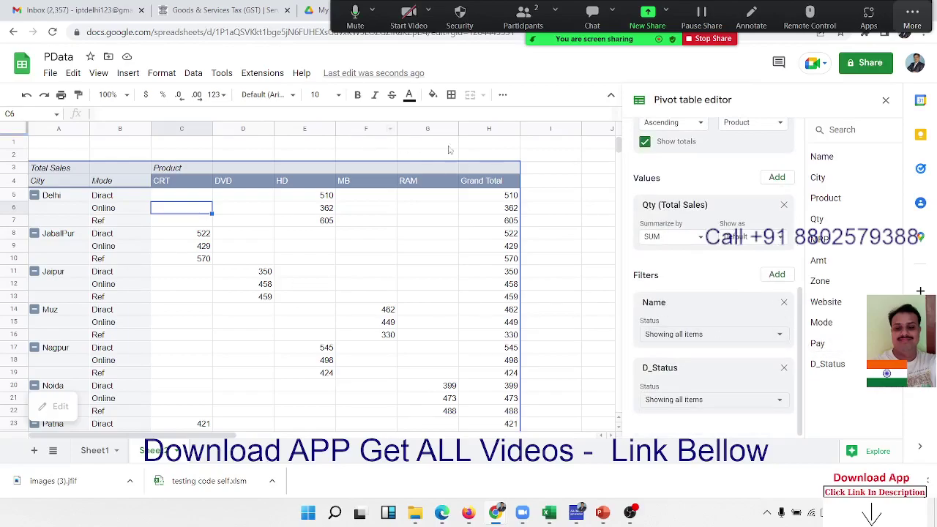
scroll(733, 295, up, 3)
scroll(713, 313, down, 3)
scroll(702, 358, up, 3)
scroll(691, 286, up, 3)
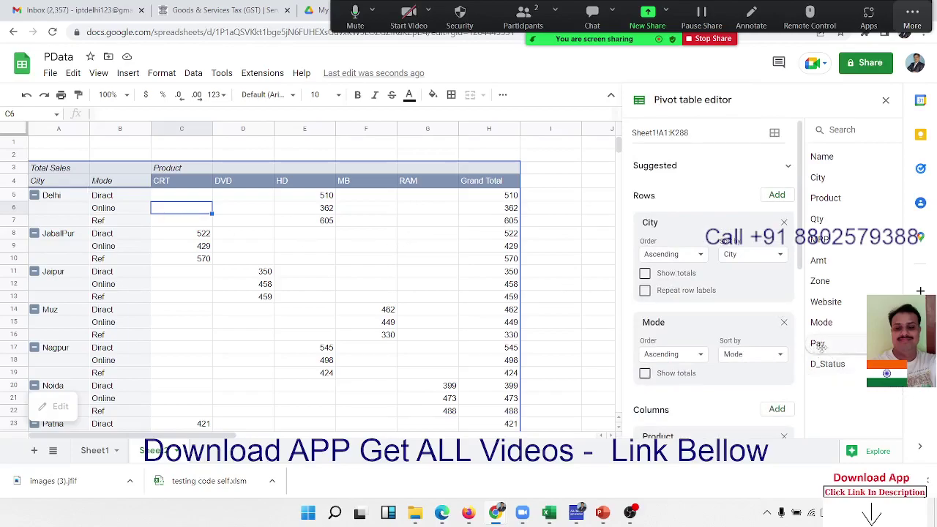
Insert Pay as a row field between City and Mode with its totals hidden and row labels unrepeated.
drag(821, 345, 655, 315)
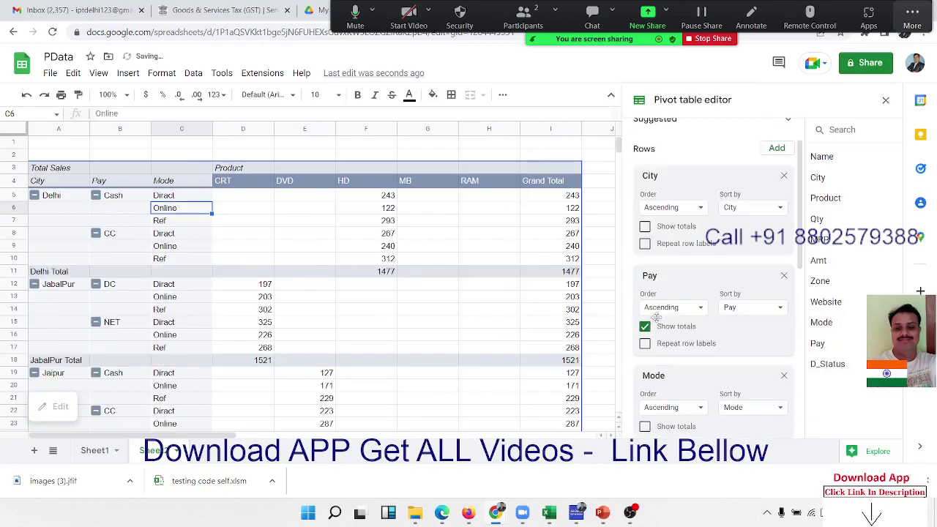
click(74, 271)
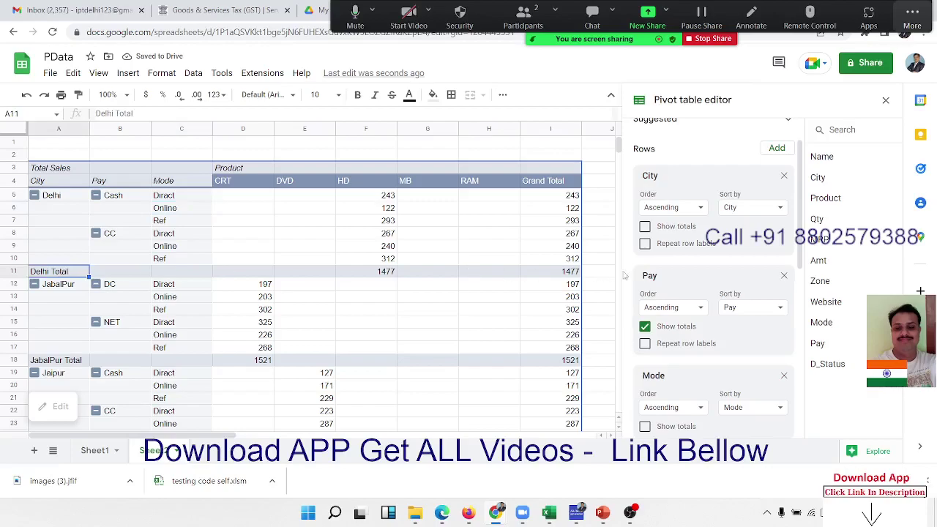
click(645, 327)
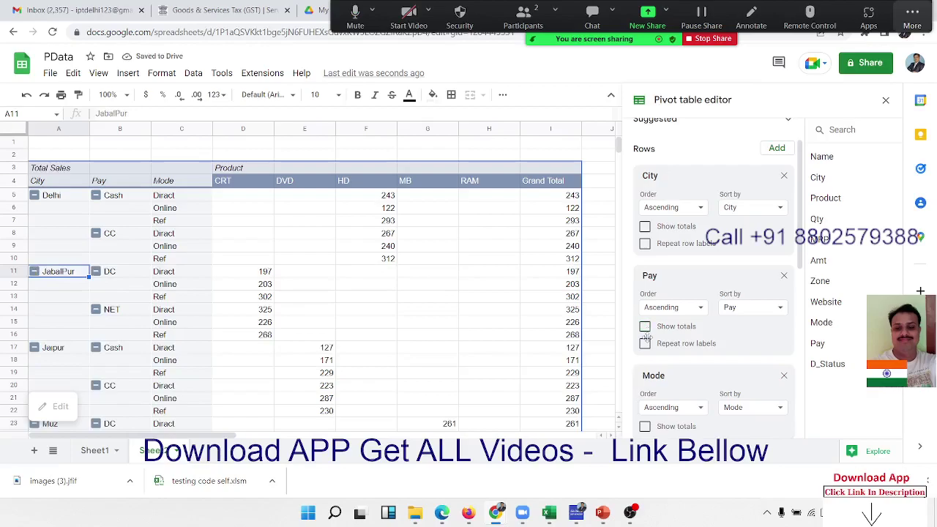
click(645, 344)
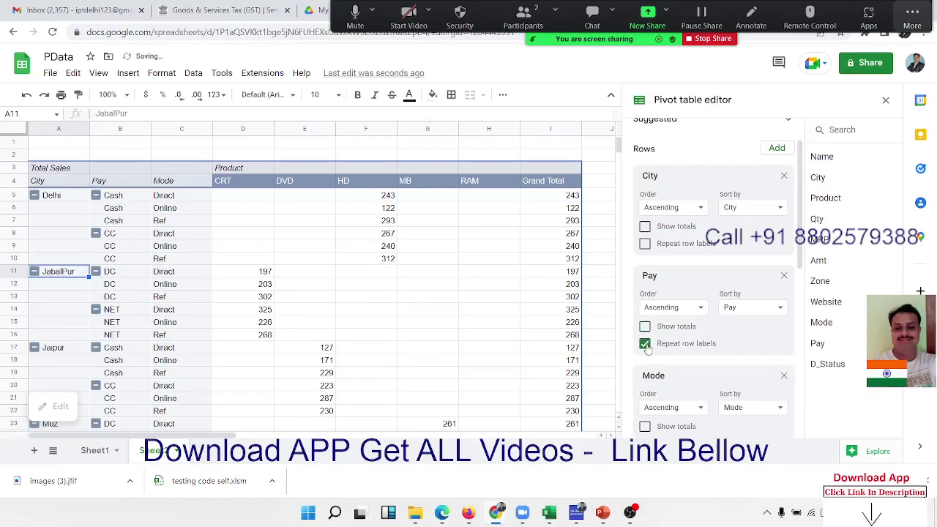
click(645, 344)
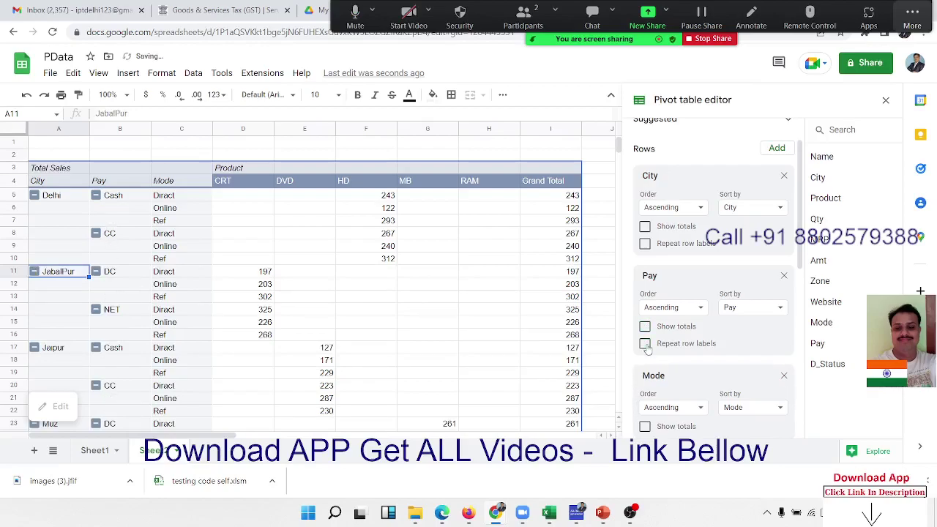
click(645, 244)
click(645, 243)
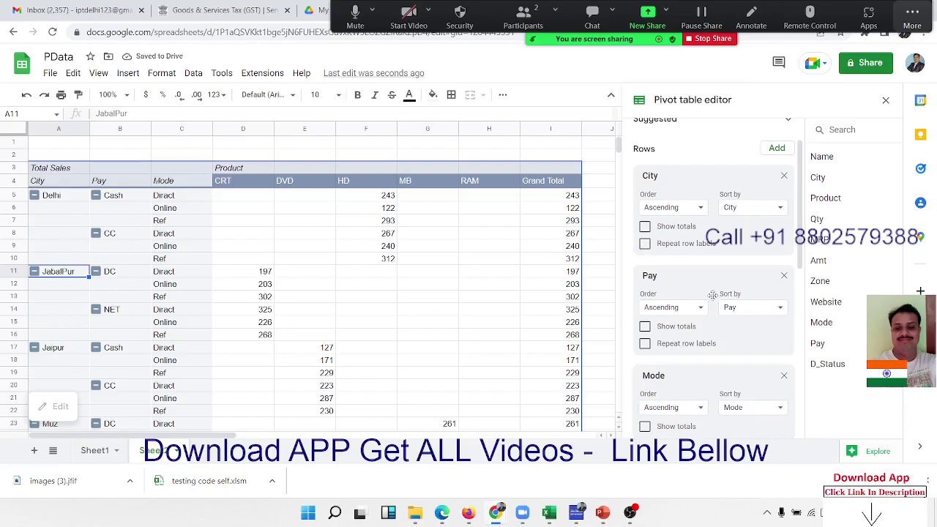
Place Mode under Product in Columns and hide the Product and Mode total columns.
scroll(712, 291, down, 3)
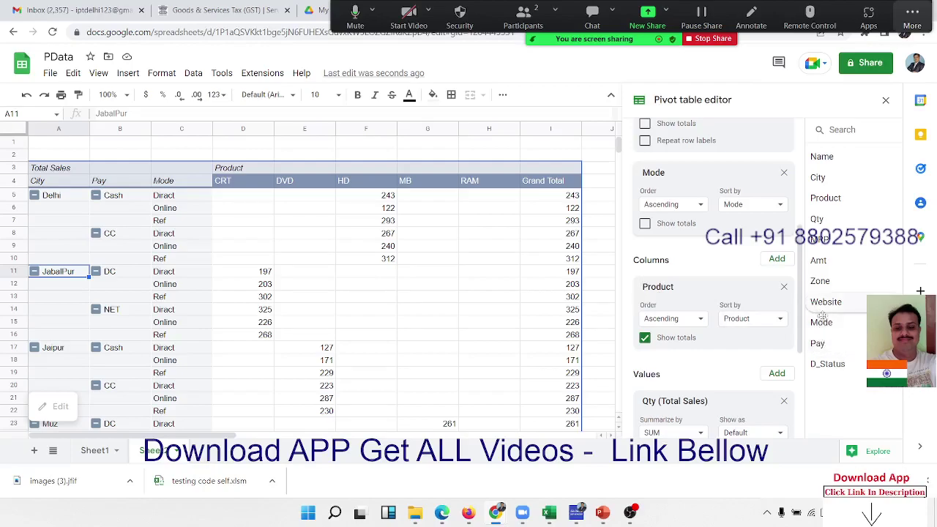
mouse_move(821, 326)
mouse_down()
mouse_move(786, 347)
mouse_move(651, 362)
mouse_up()
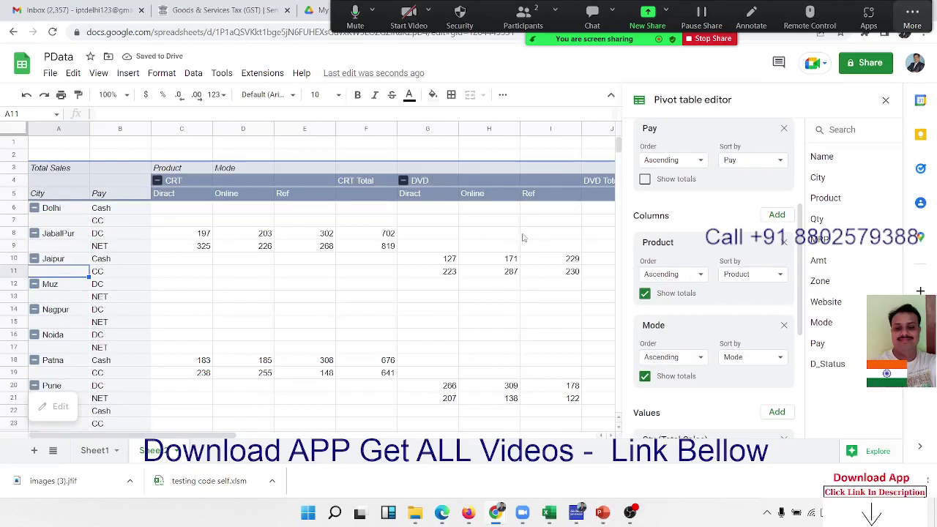
click(681, 300)
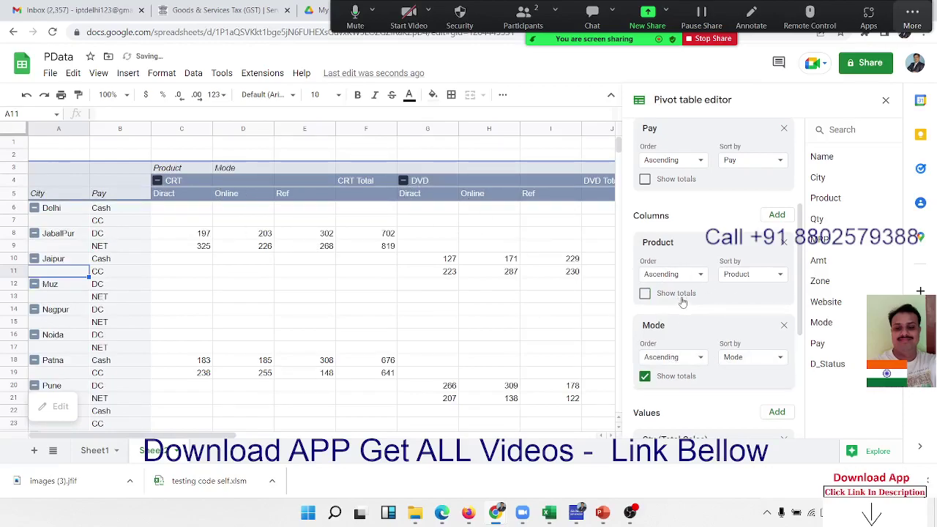
click(663, 378)
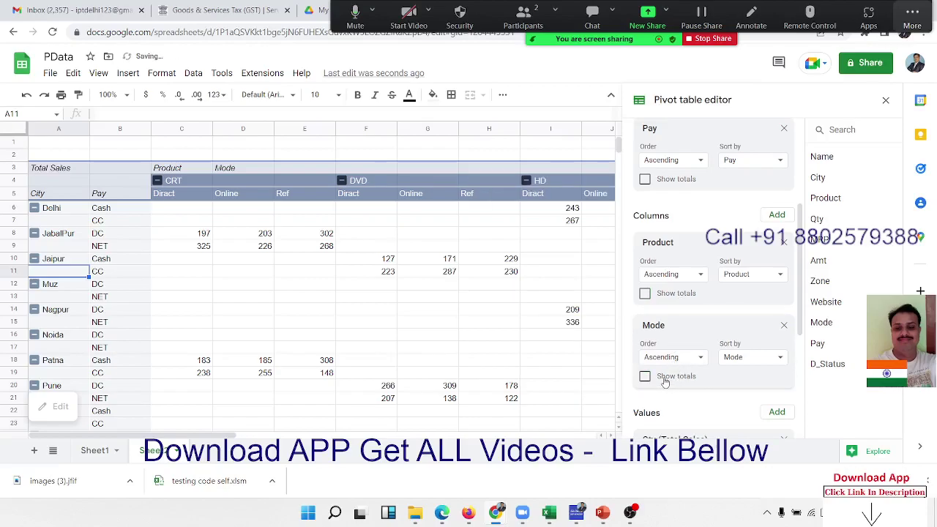
scroll(668, 368, down, 3)
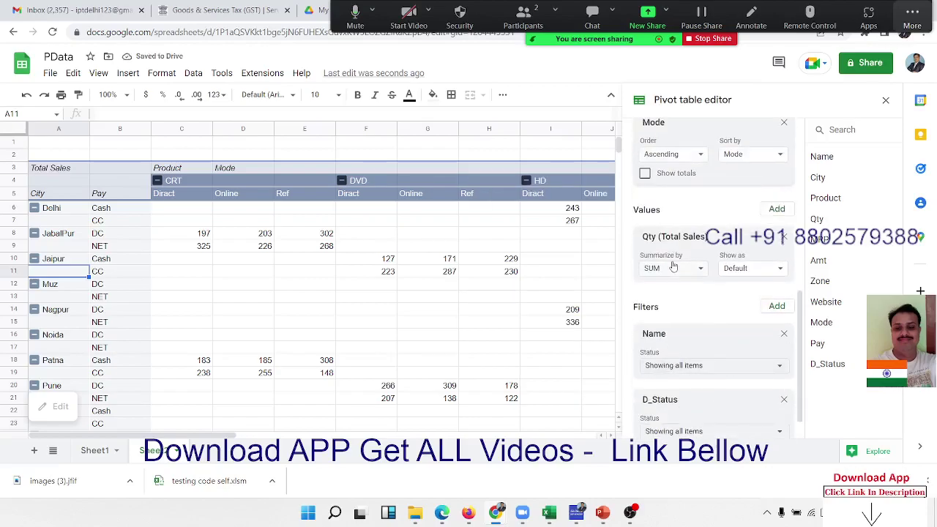
scroll(674, 266, up, 3)
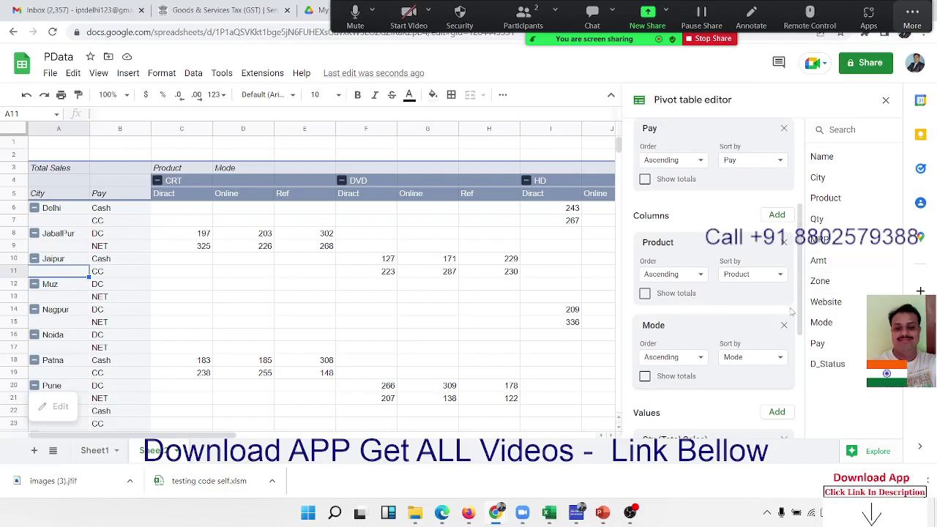
click(377, 284)
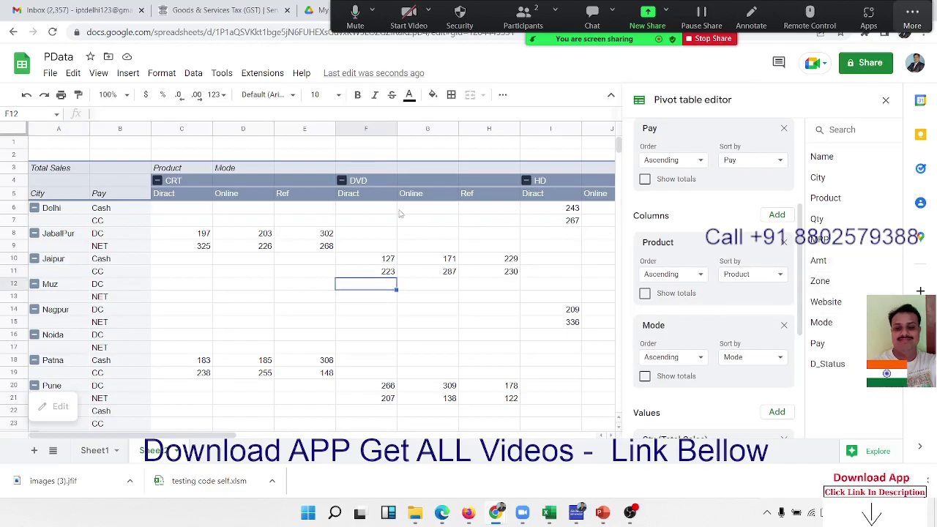
click(441, 185)
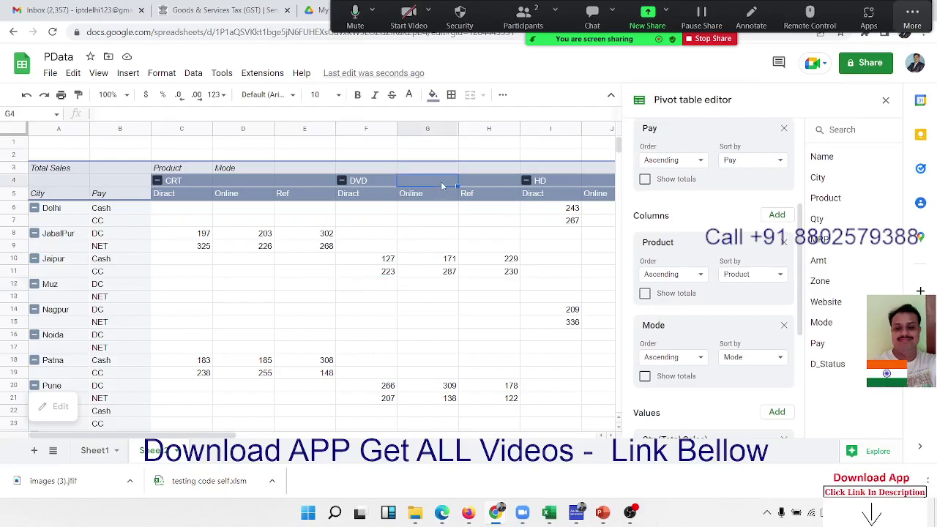
click(886, 100)
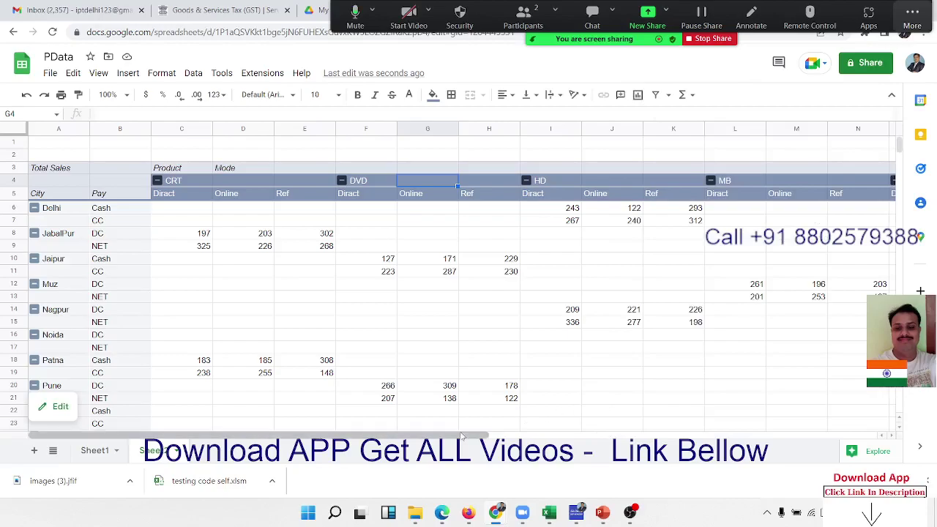
mouse_move(462, 435)
mouse_down()
mouse_move(571, 436)
mouse_move(454, 436)
mouse_up()
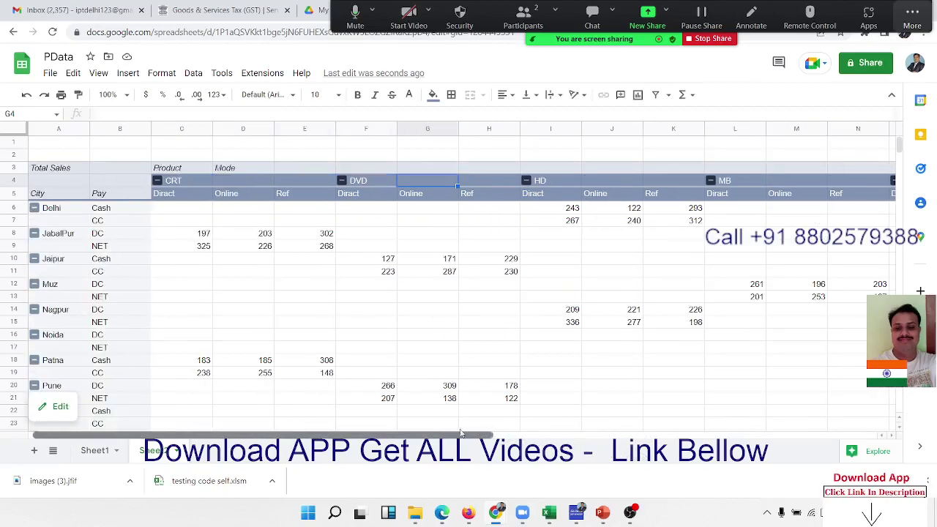
click(56, 408)
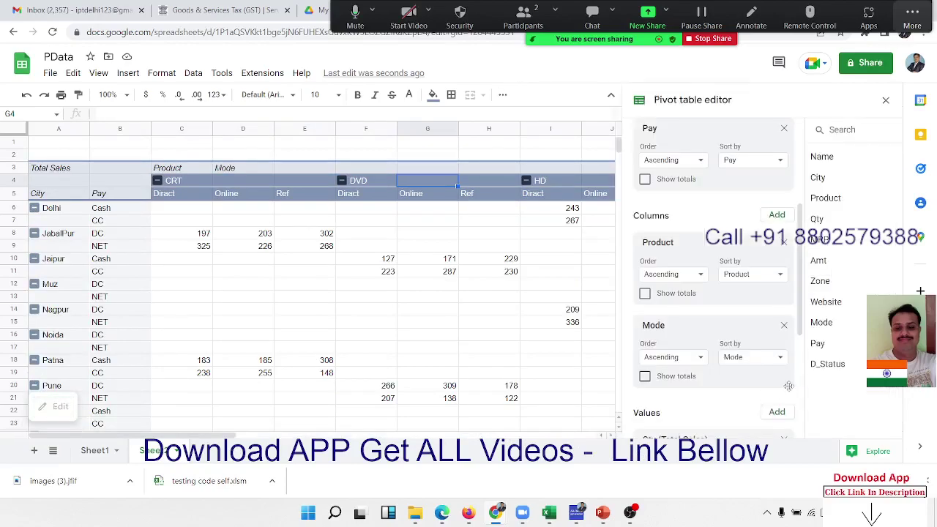
Remove Mode, Product and Pay so only City rows with Total Sales remain (Delhi 1477).
click(785, 326)
click(785, 244)
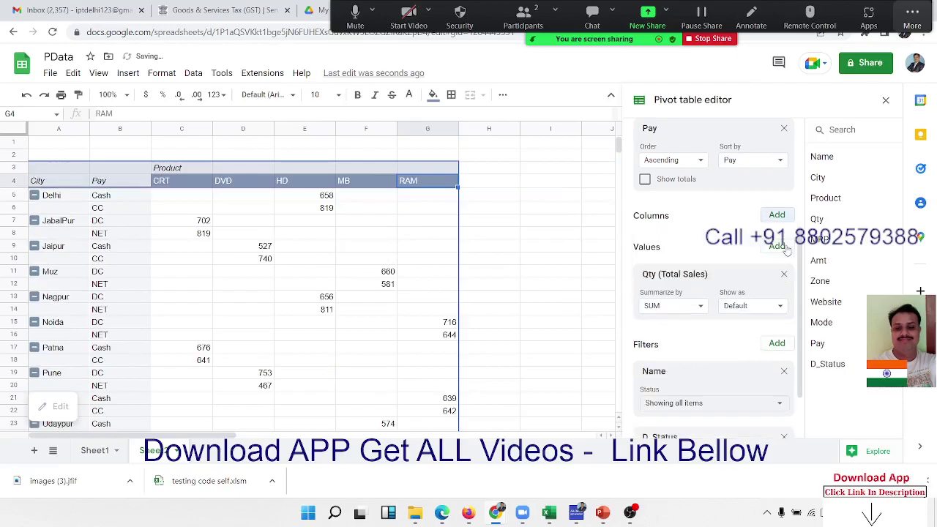
click(784, 323)
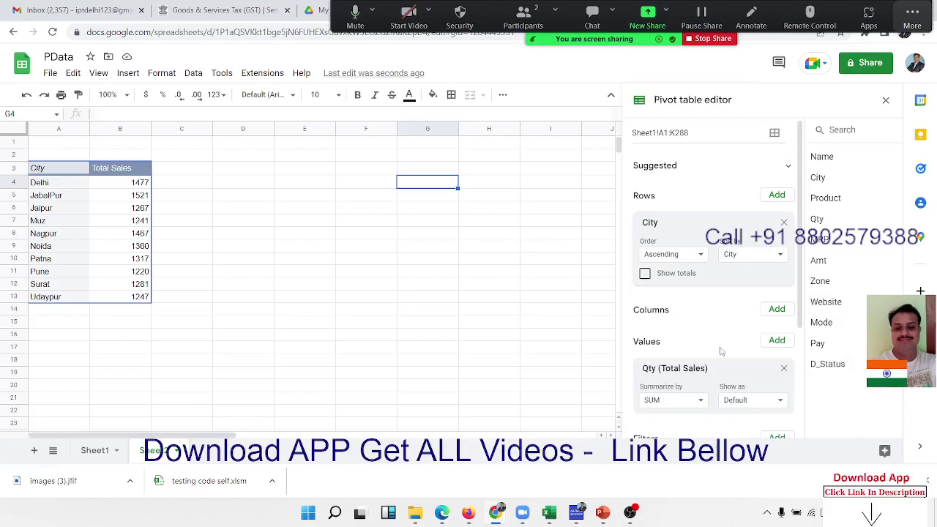
scroll(739, 346, down, 3)
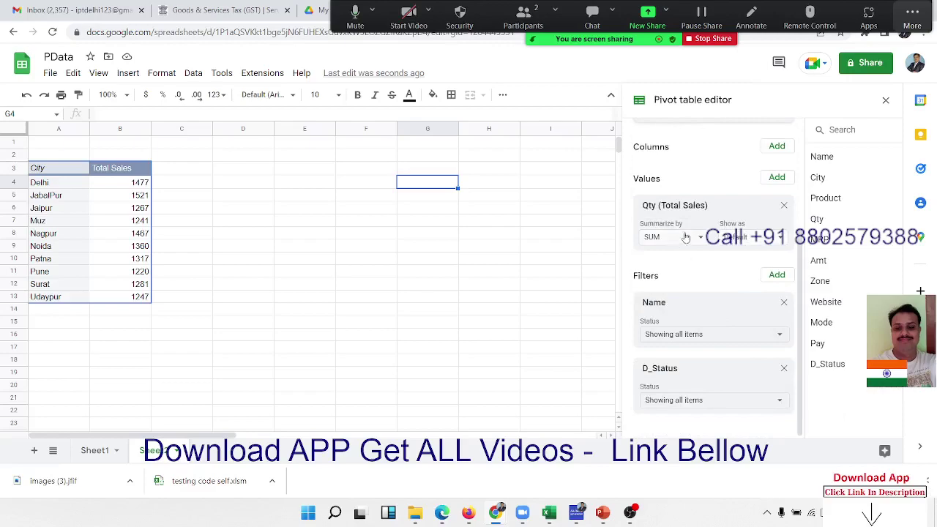
Add Qty as a second SUM value beside Total Sales and toggle the City grand total off and on.
drag(828, 223, 664, 270)
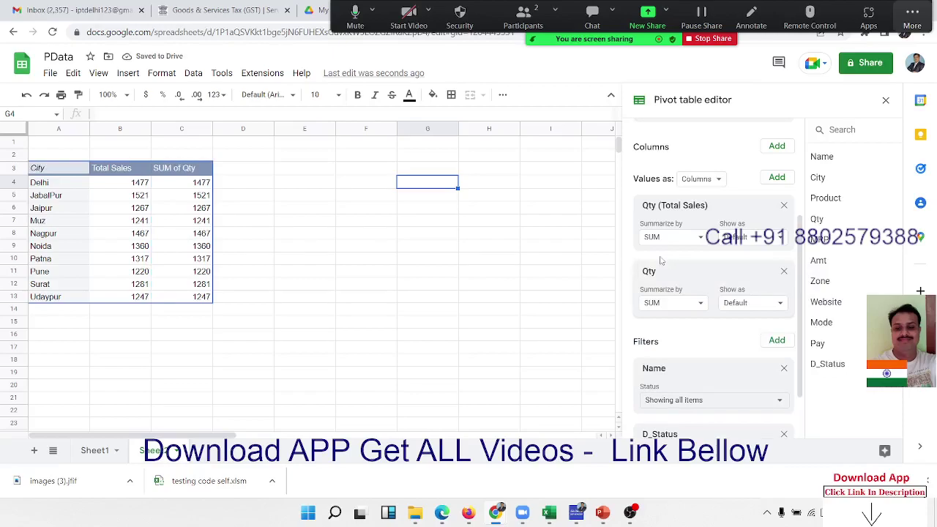
scroll(699, 271, up, 3)
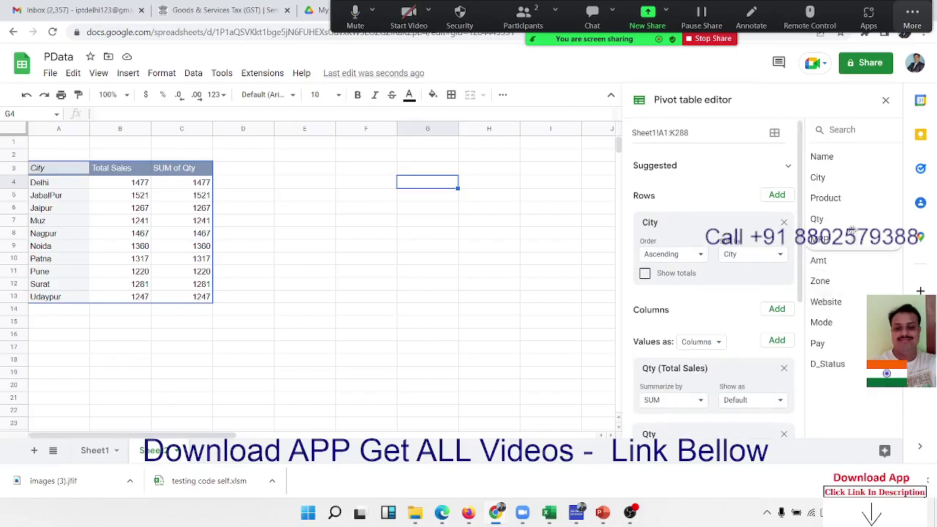
drag(832, 178, 658, 304)
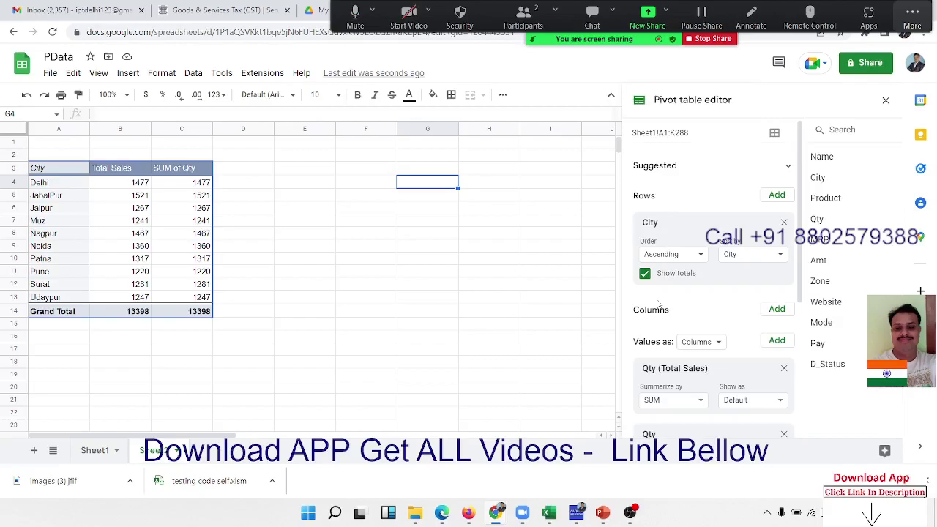
click(664, 274)
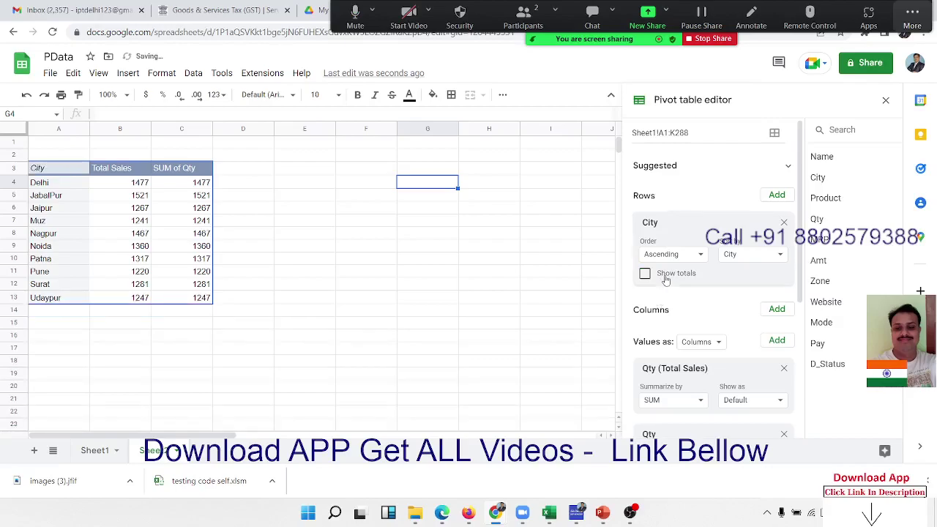
click(666, 278)
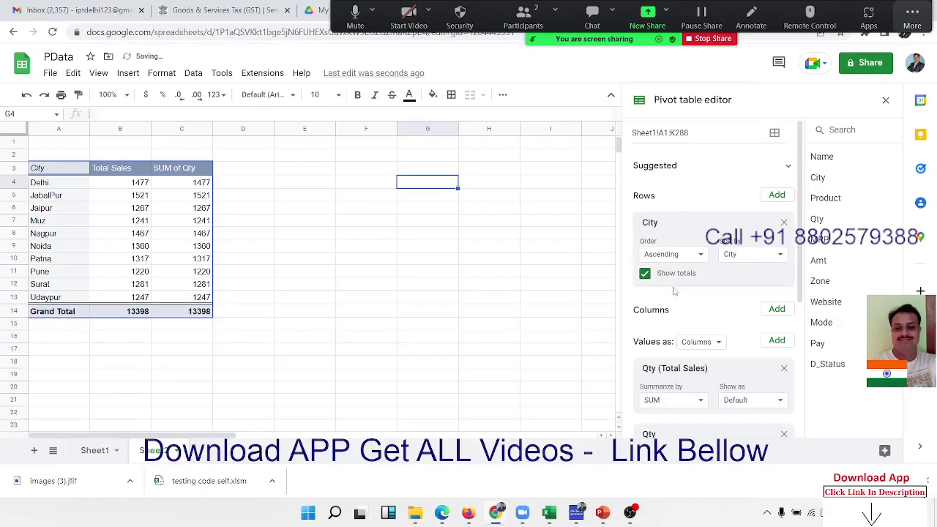
scroll(696, 320, down, 3)
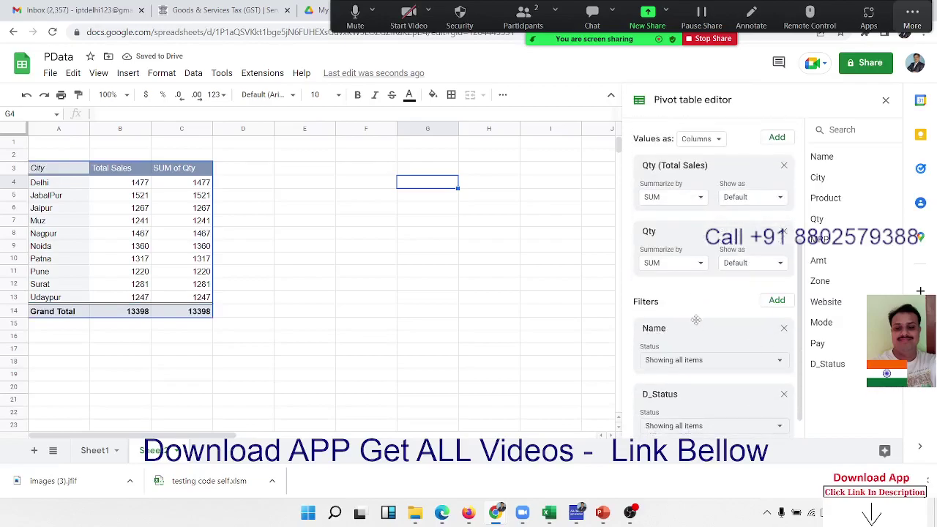
scroll(685, 302, up, 3)
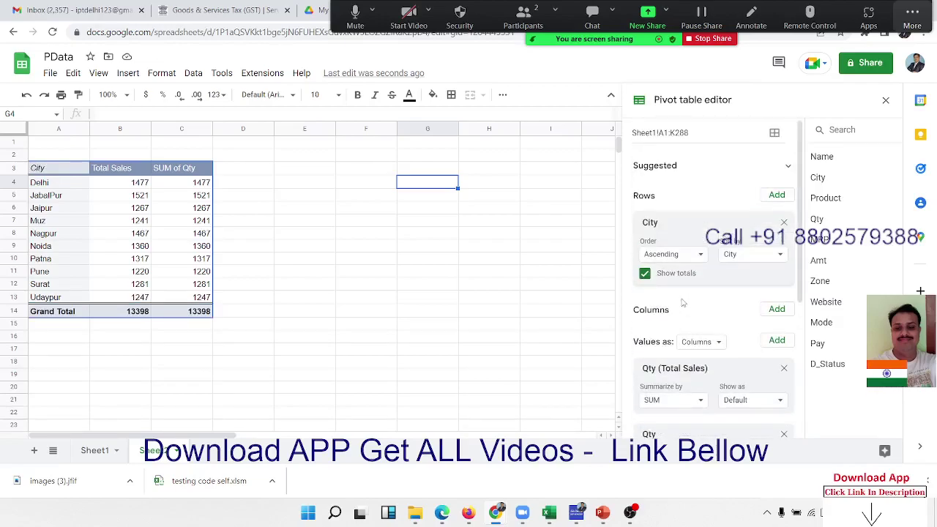
scroll(695, 341, down, 3)
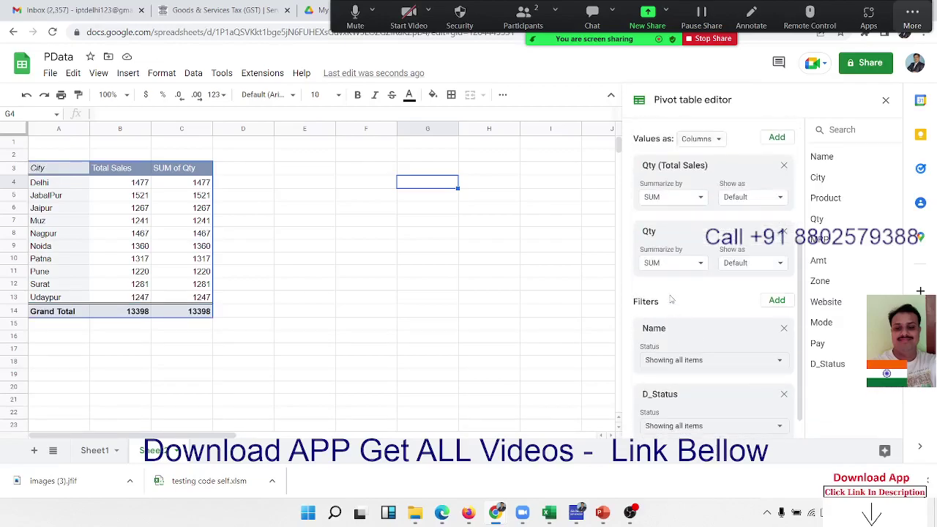
Try COUNTA, COUNT and COUNTUNIQUE as the Total Sales summary function.
click(662, 199)
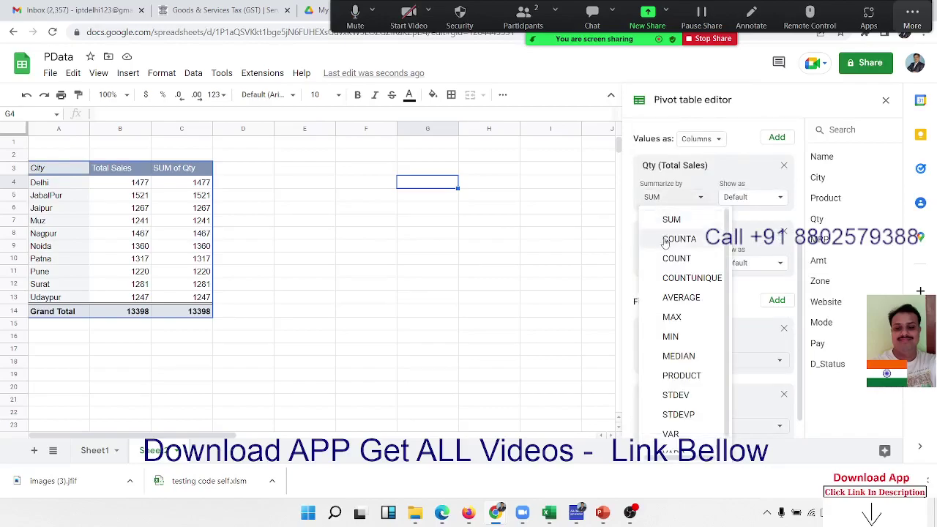
scroll(678, 351, down, 1)
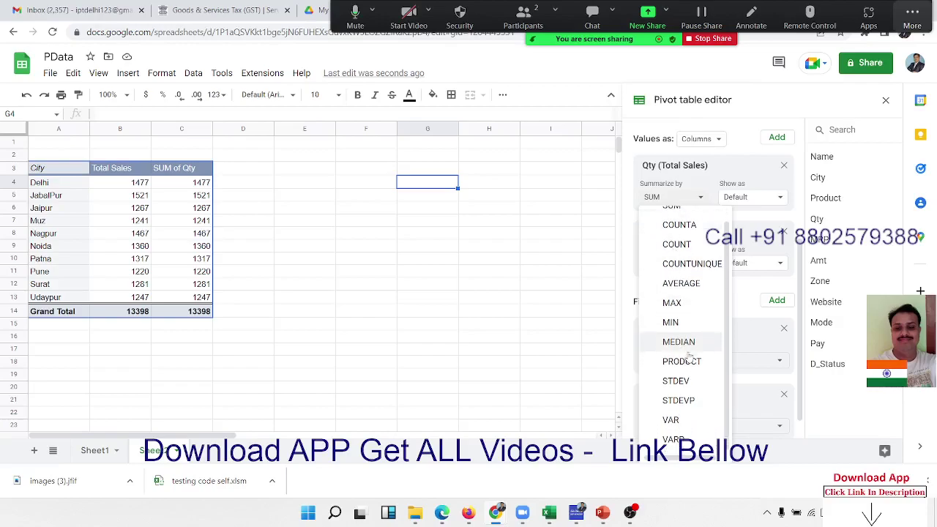
scroll(679, 325, up, 1)
click(680, 241)
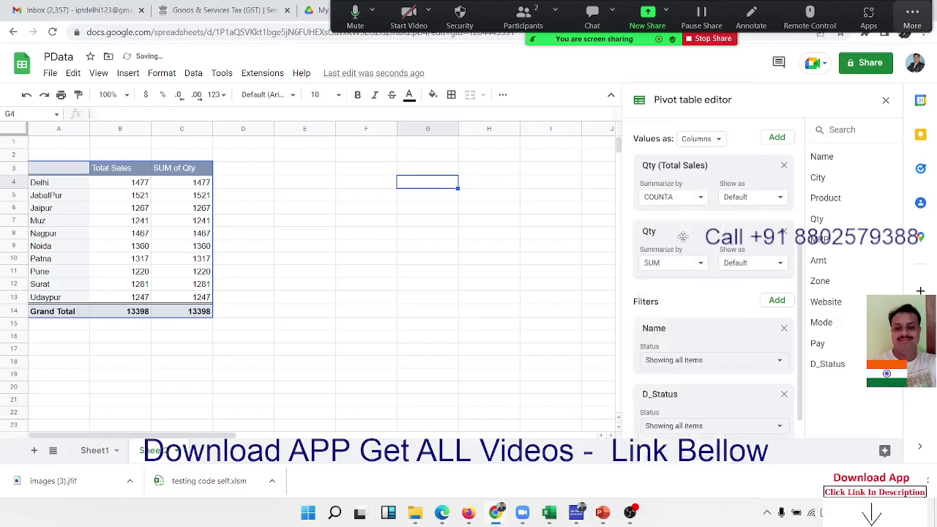
click(672, 197)
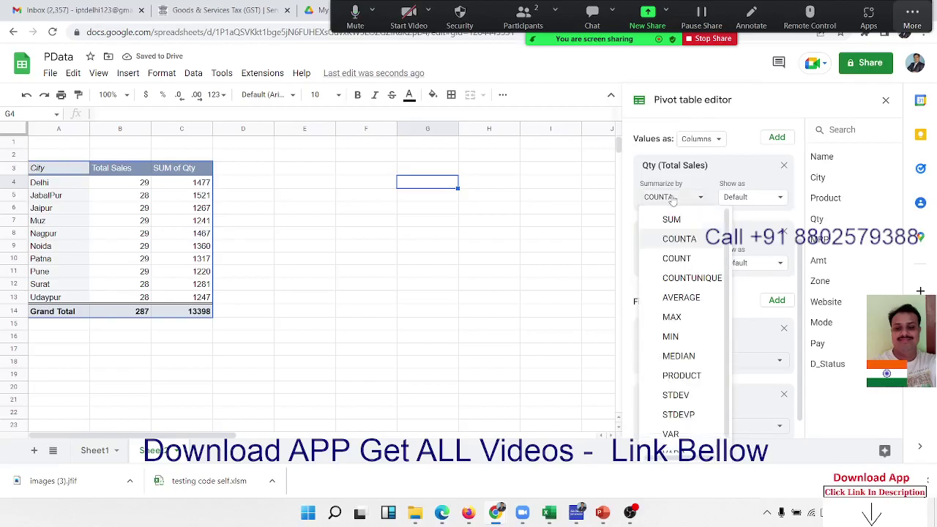
click(675, 257)
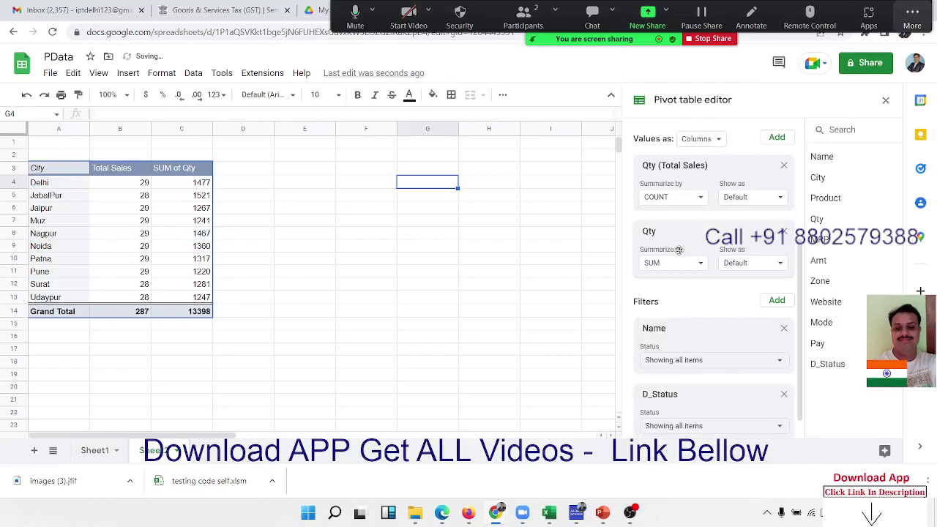
click(681, 202)
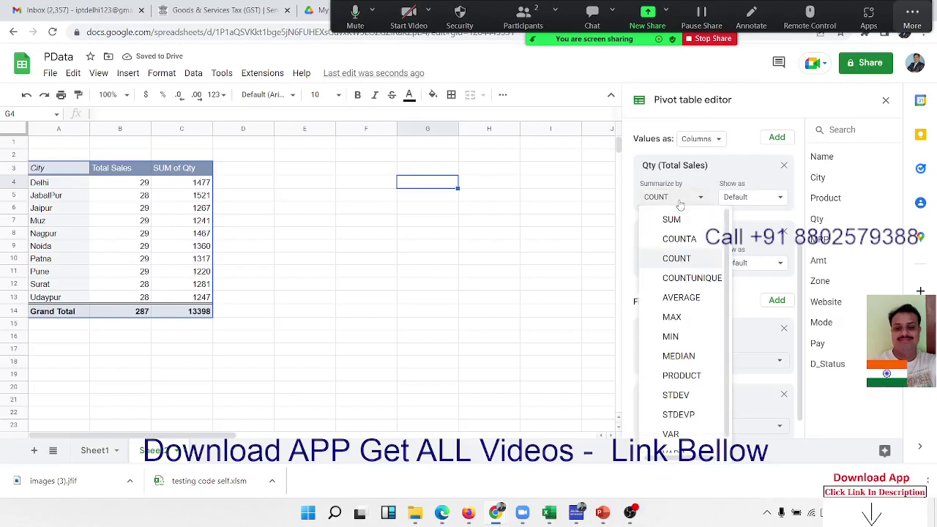
click(688, 278)
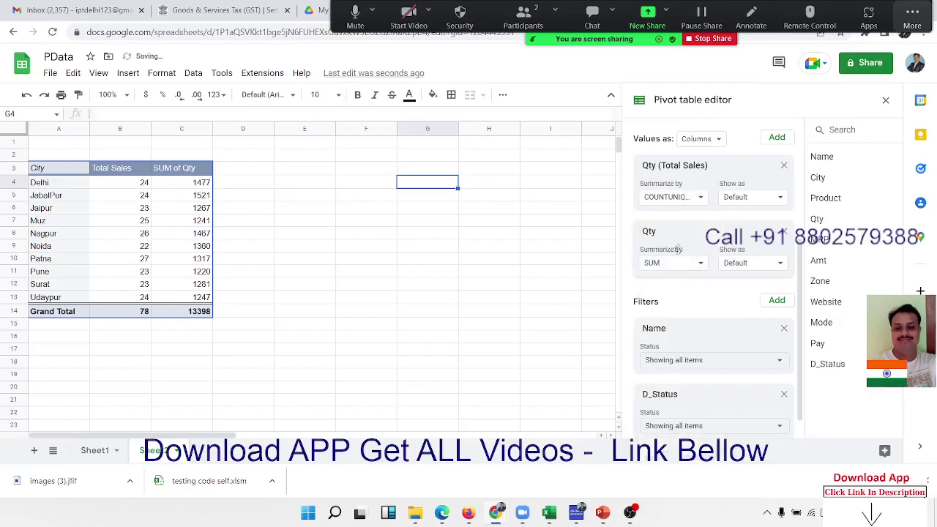
Settle on COUNT for Total Sales, giving Delhi 29 and a grand total of 287.
click(667, 204)
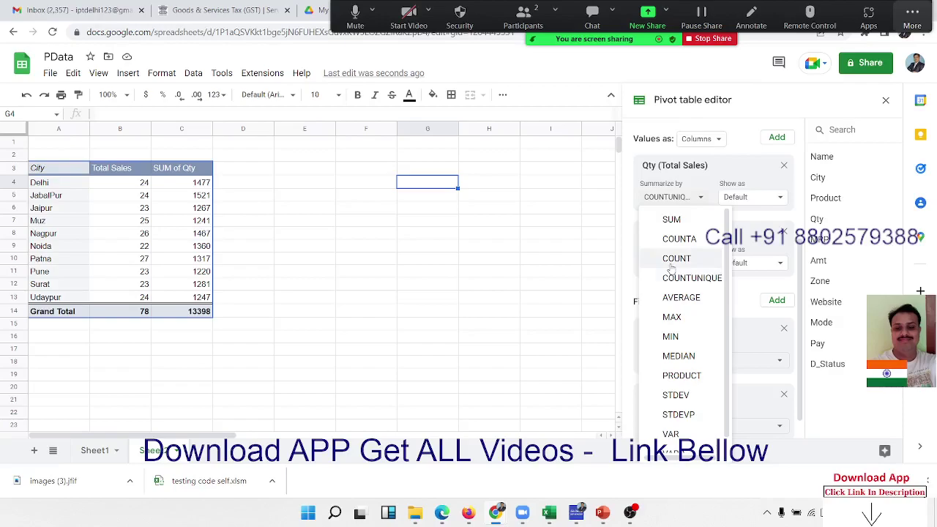
click(671, 260)
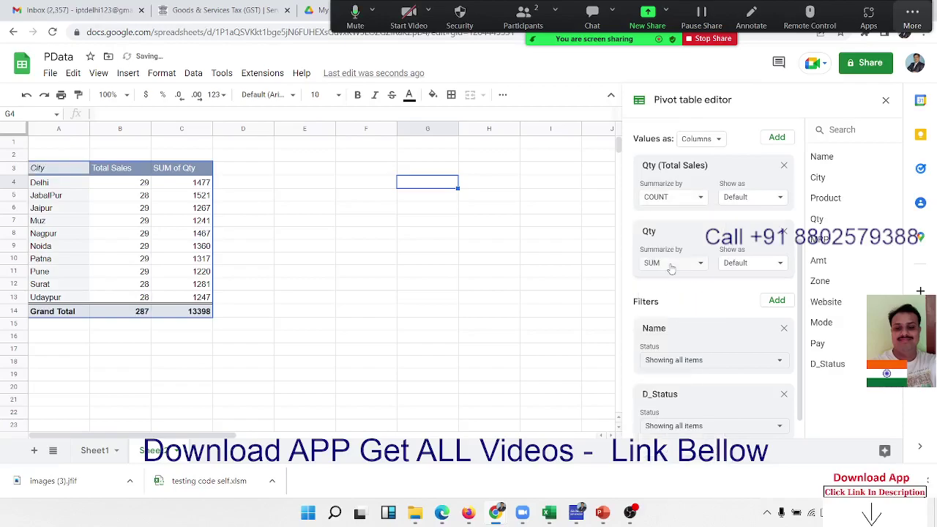
click(674, 204)
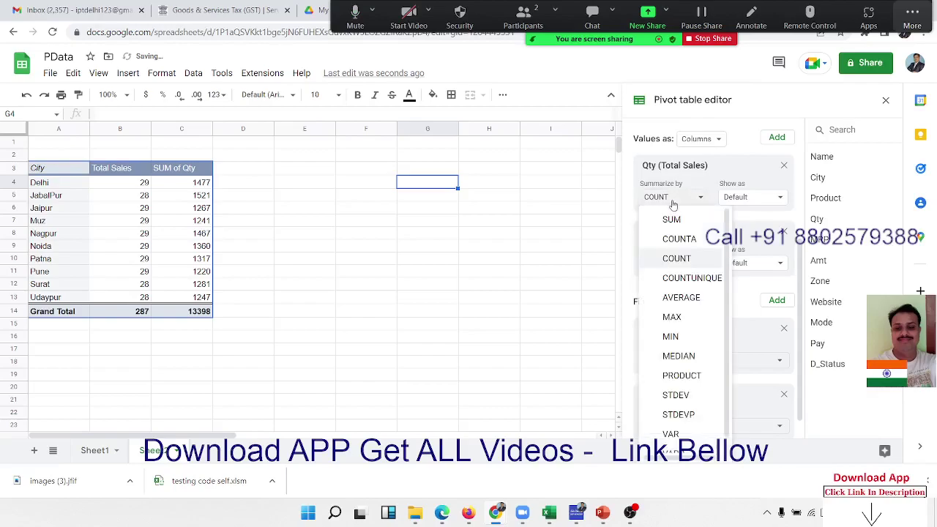
click(672, 260)
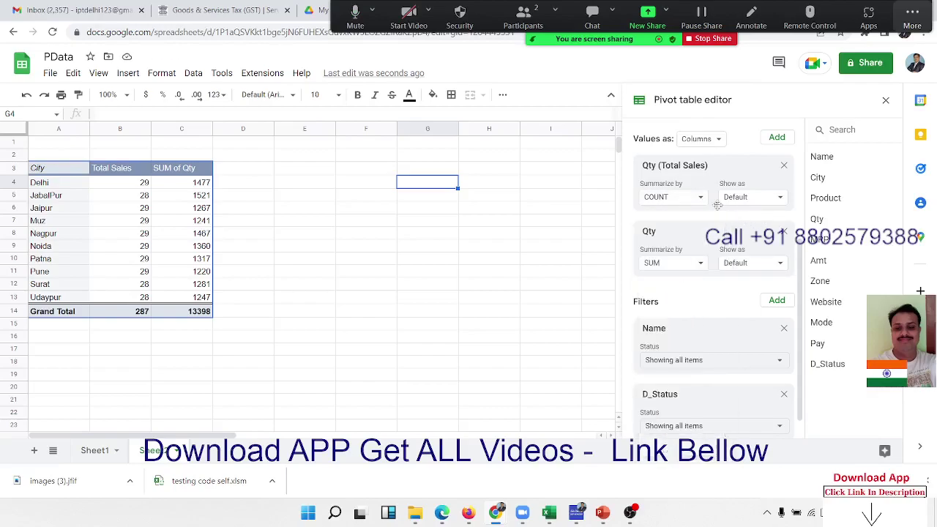
Replace the Total Sales value with a Name value, then check Delhi's cells B4 and C4.
click(784, 167)
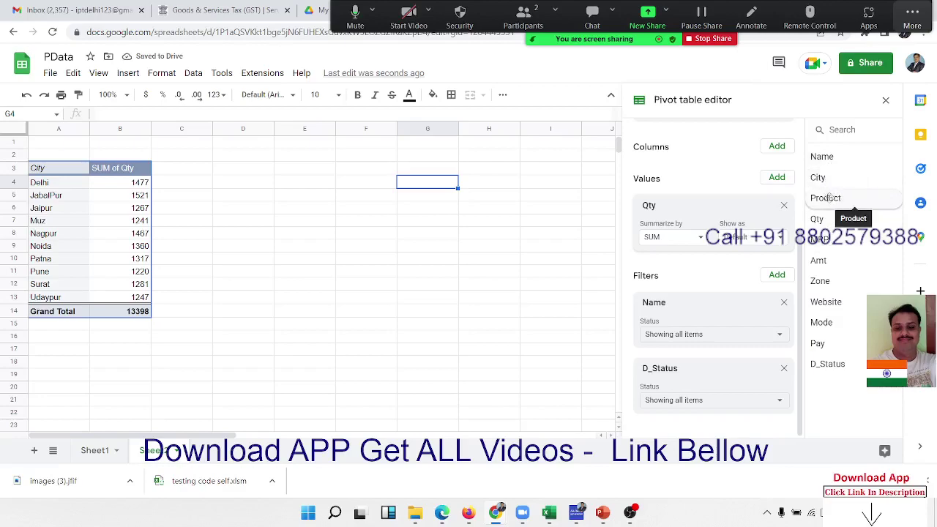
mouse_move(824, 156)
mouse_down()
mouse_move(735, 339)
mouse_move(663, 263)
mouse_up()
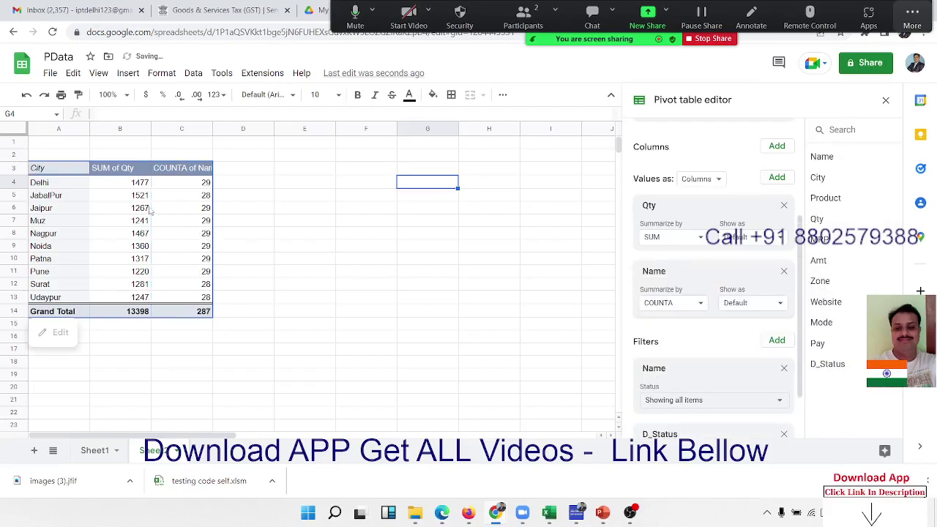
click(132, 183)
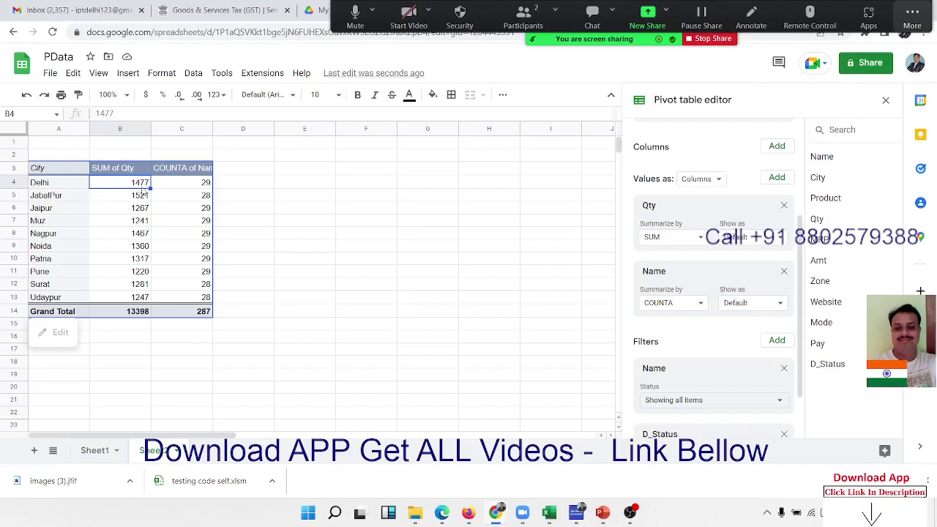
click(191, 188)
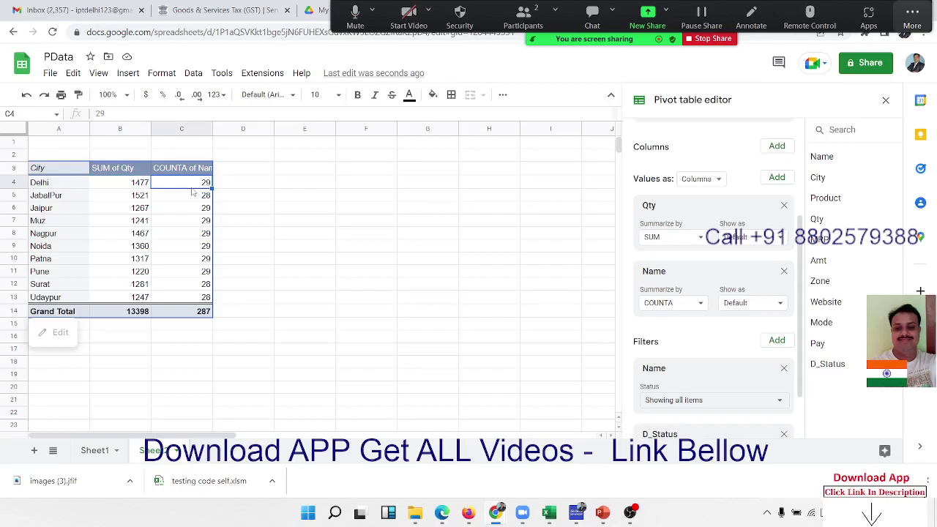
Summarize Name with COUNT, inspect its header, then switch to COUNTA.
click(656, 307)
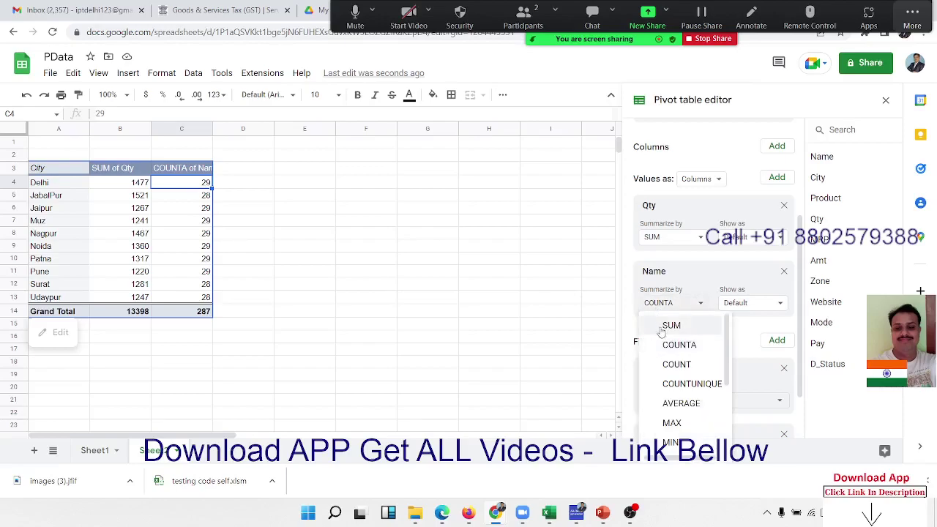
click(677, 364)
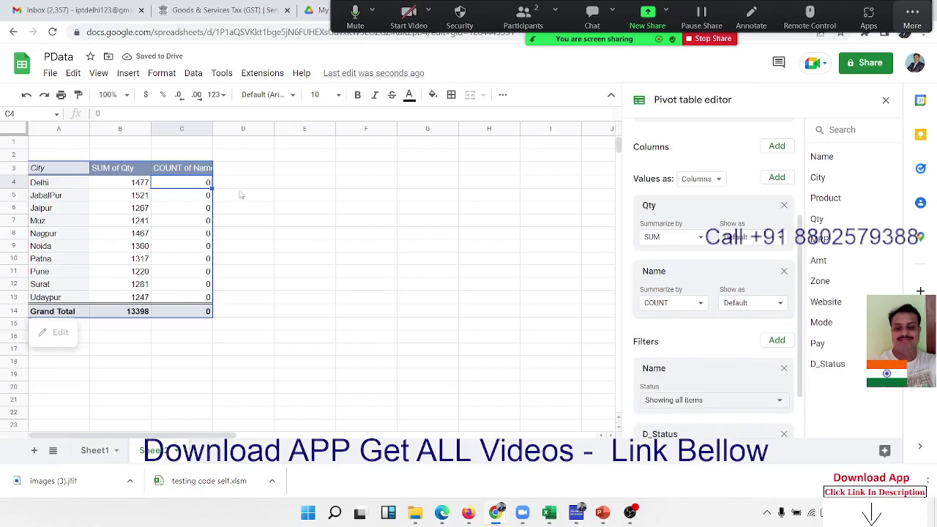
click(193, 168)
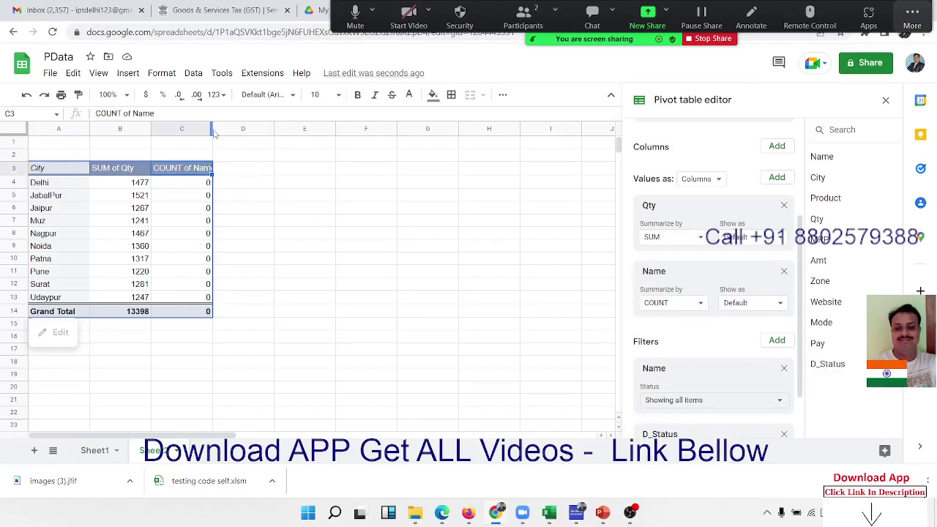
click(666, 306)
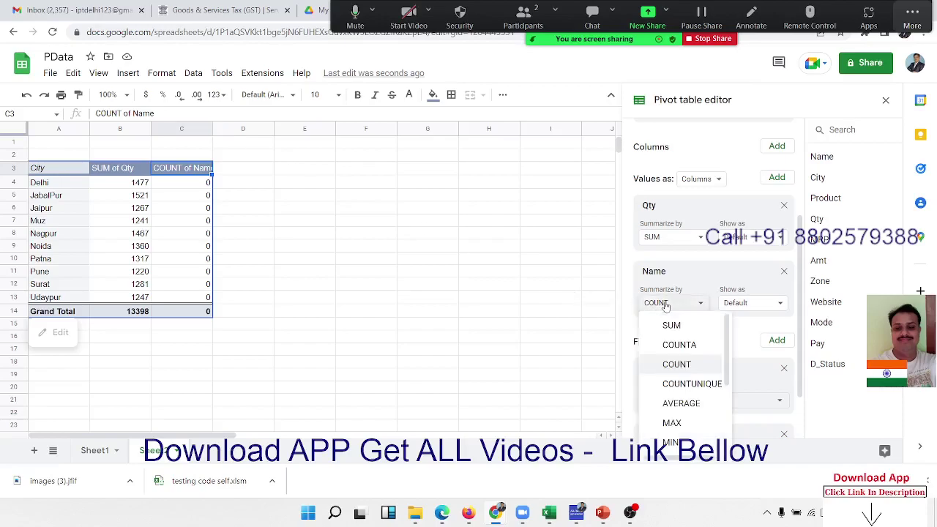
click(668, 346)
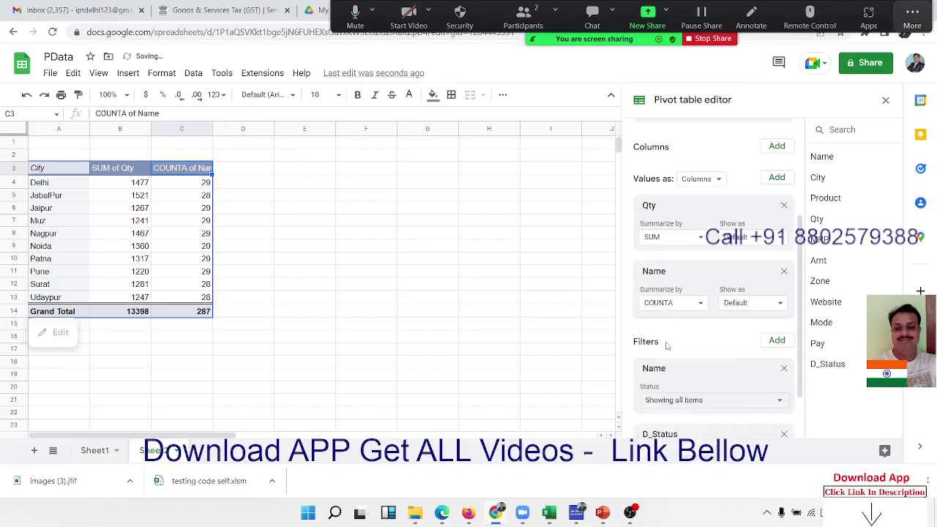
Try COUNTUNIQUE for Name, inspect Delhi's value, then return to COUNTA.
click(659, 304)
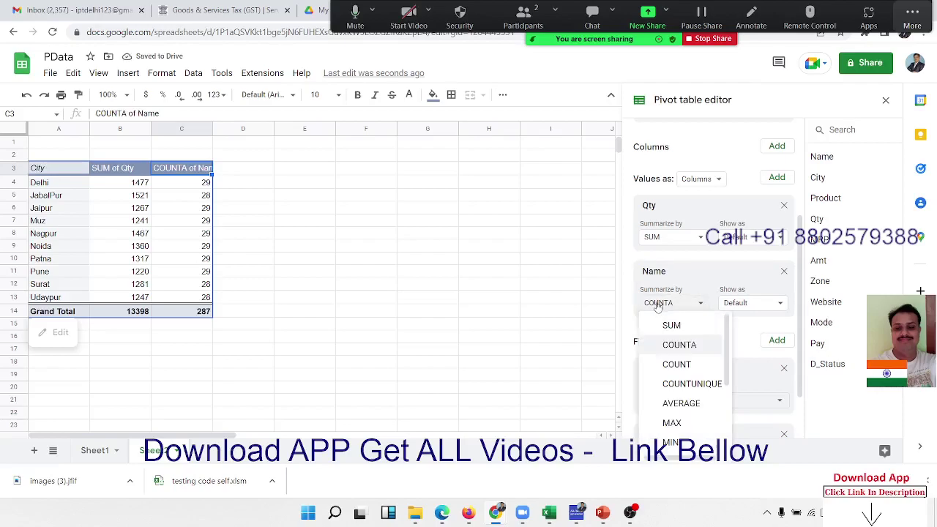
click(671, 385)
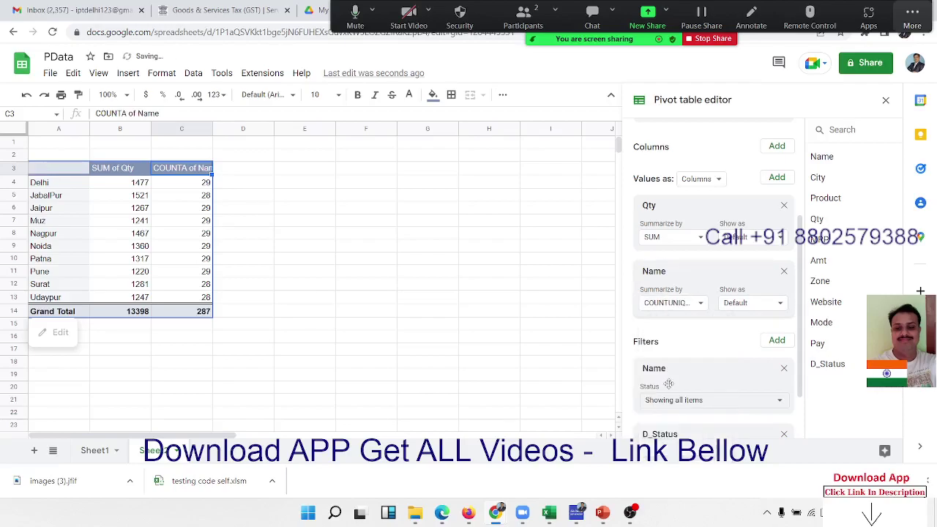
click(196, 187)
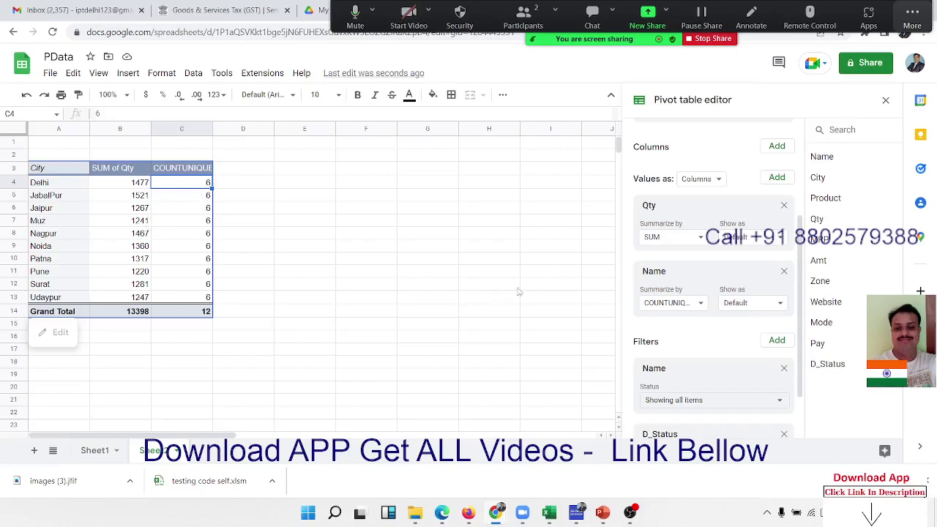
click(653, 303)
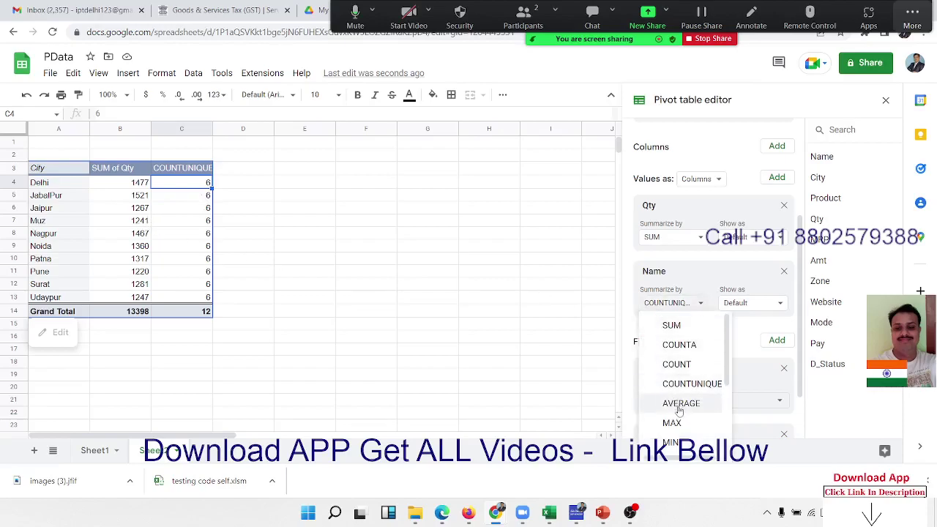
scroll(679, 410, down, 3)
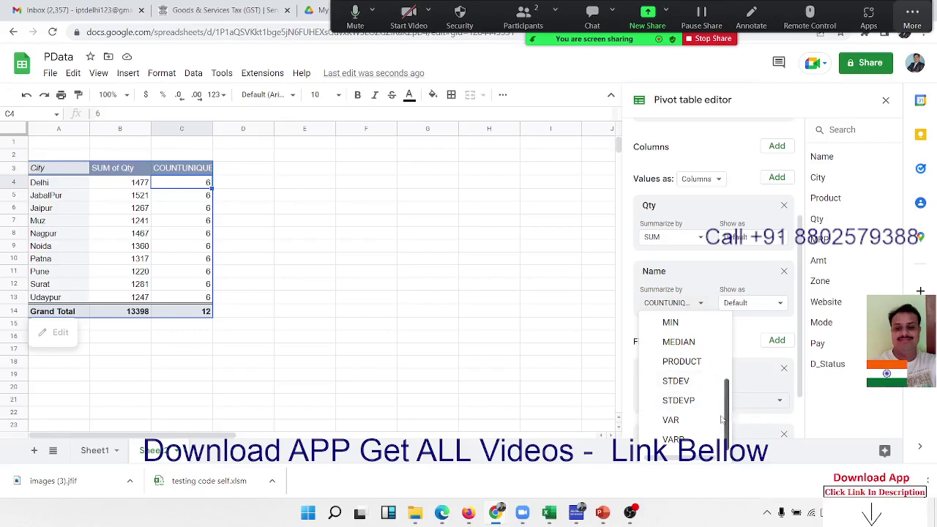
scroll(730, 360, up, 1)
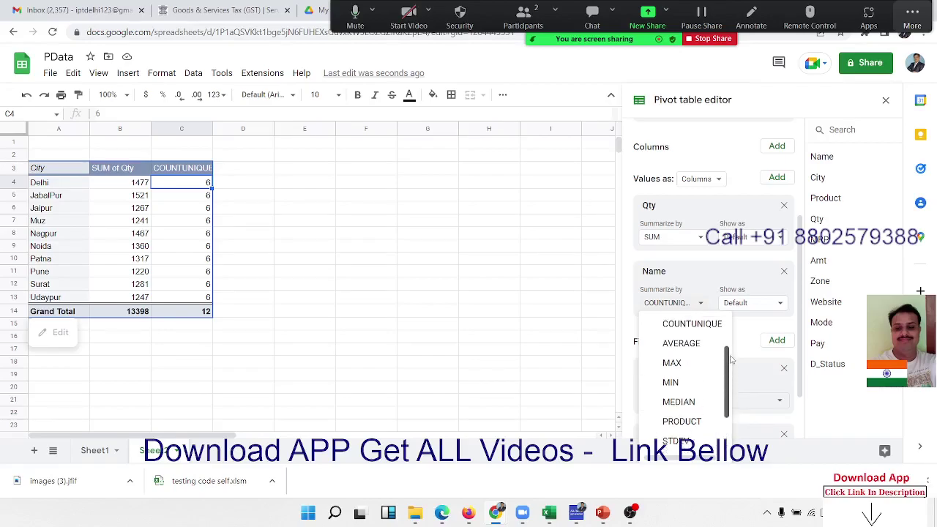
drag(730, 360, 731, 331)
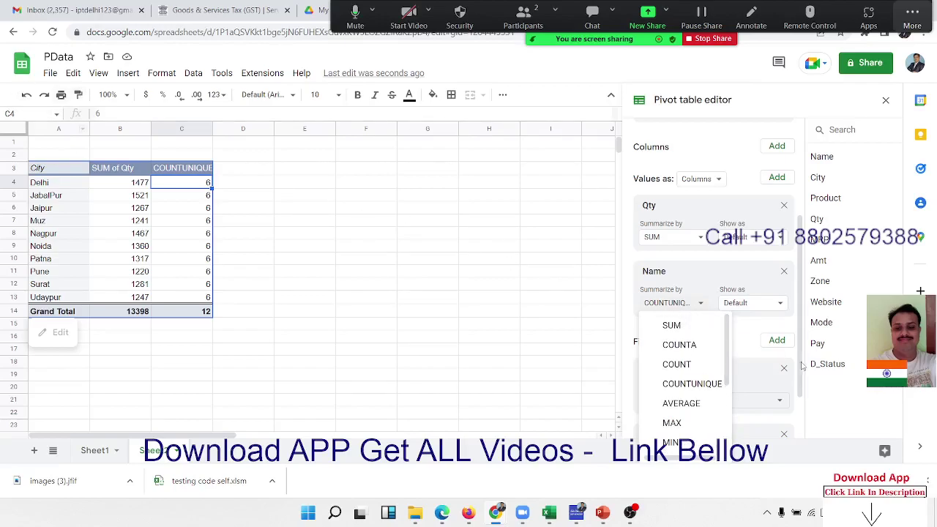
click(675, 344)
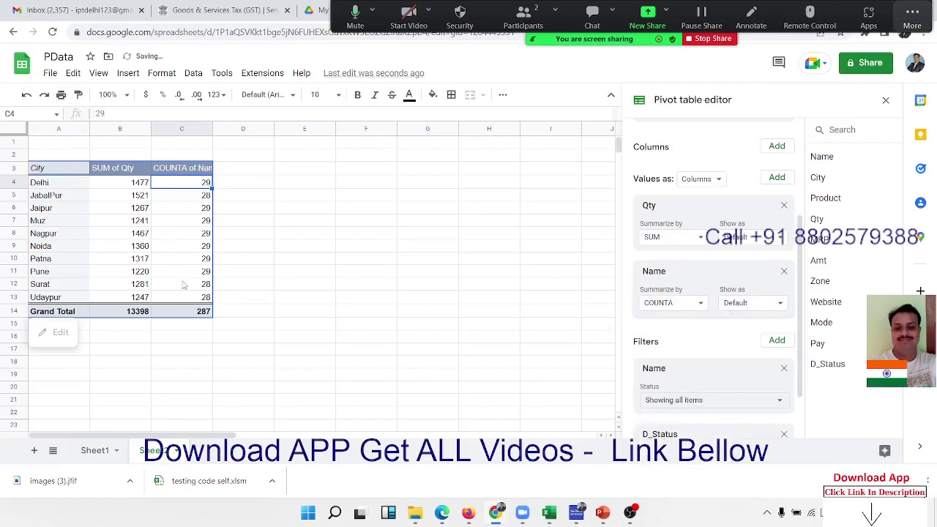
Show COUNTA of Name as % of column, giving Delhi 10.10% and a 100.00% total.
click(751, 305)
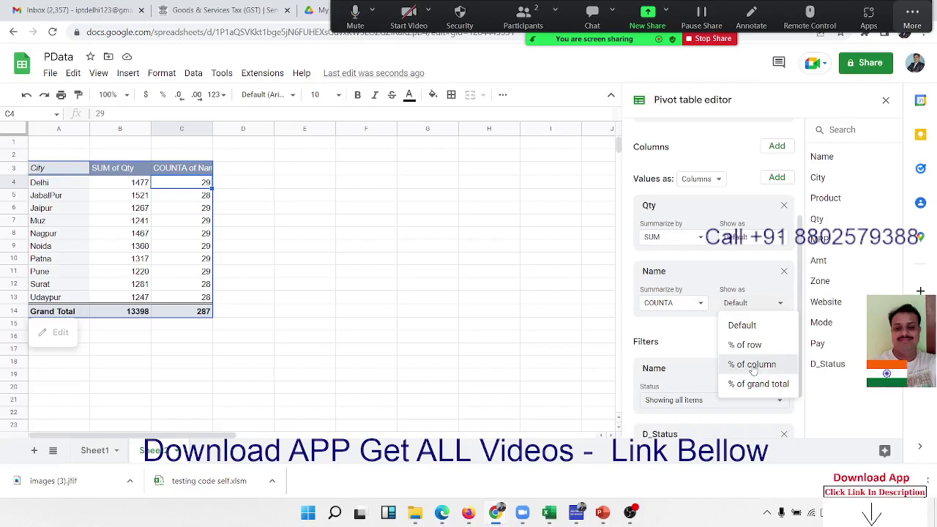
click(752, 365)
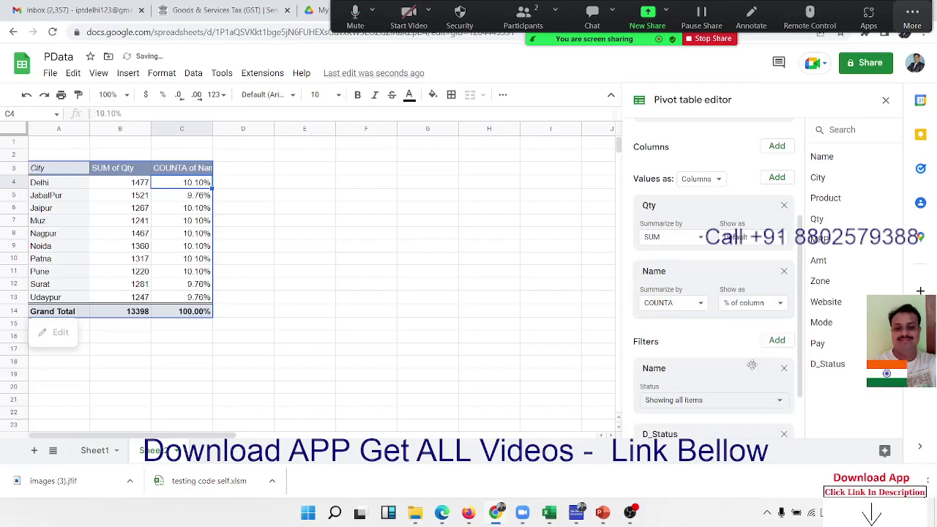
click(751, 308)
click(752, 309)
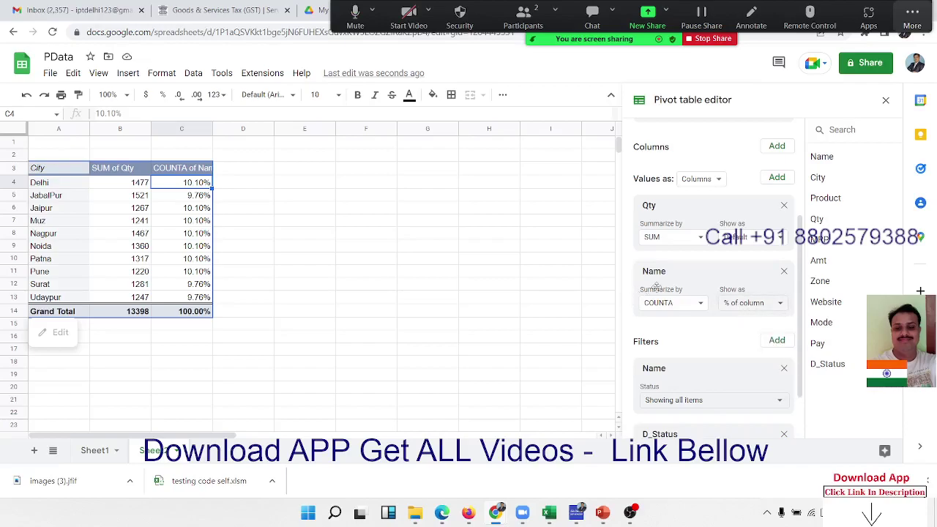
scroll(656, 287, up, 3)
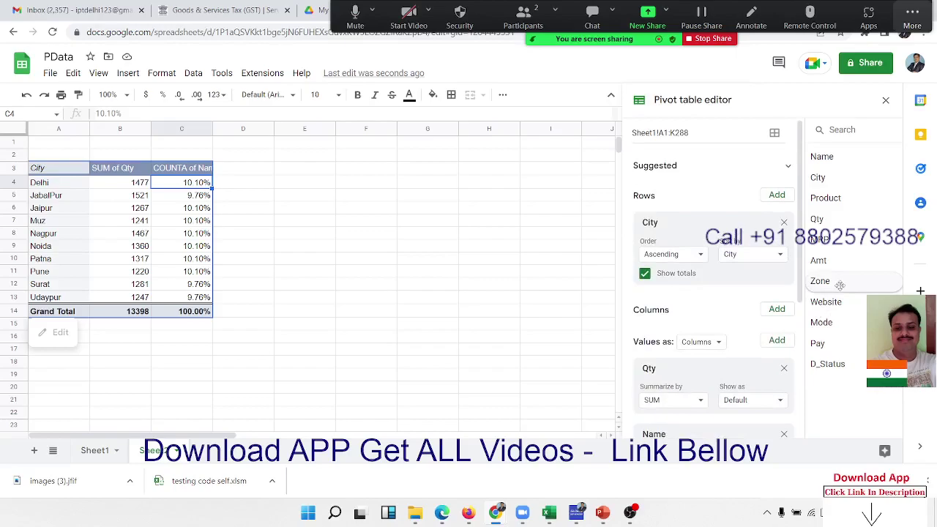
Add Zone as the column field, remove Qty, and reset Name's Show as to Default.
drag(820, 281, 684, 331)
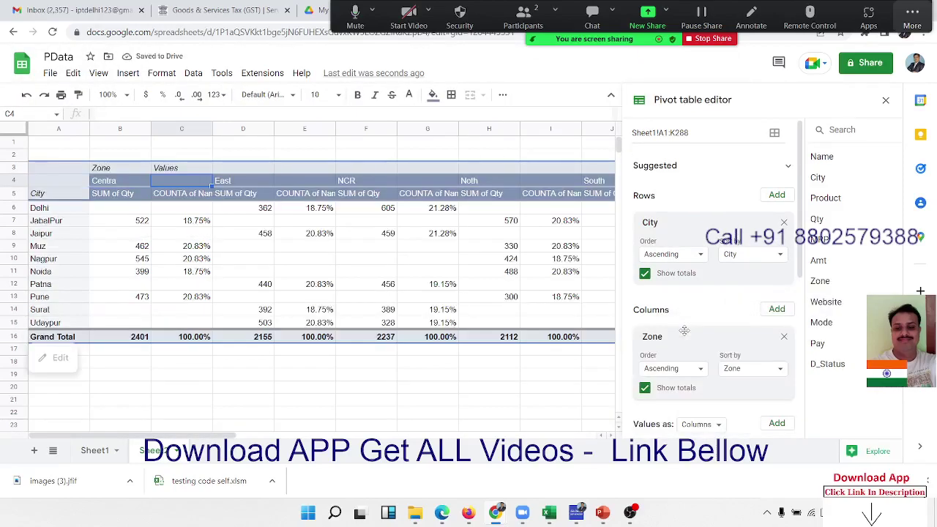
scroll(695, 342, down, 3)
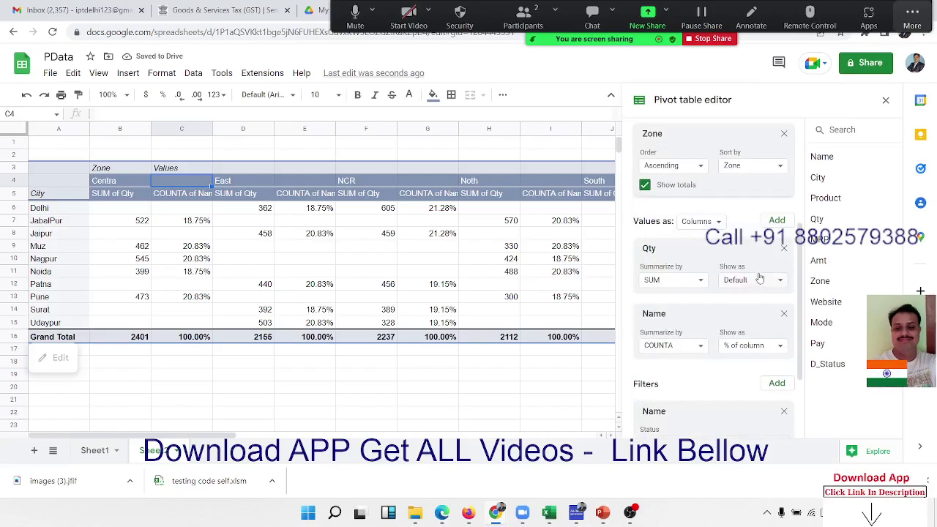
click(784, 248)
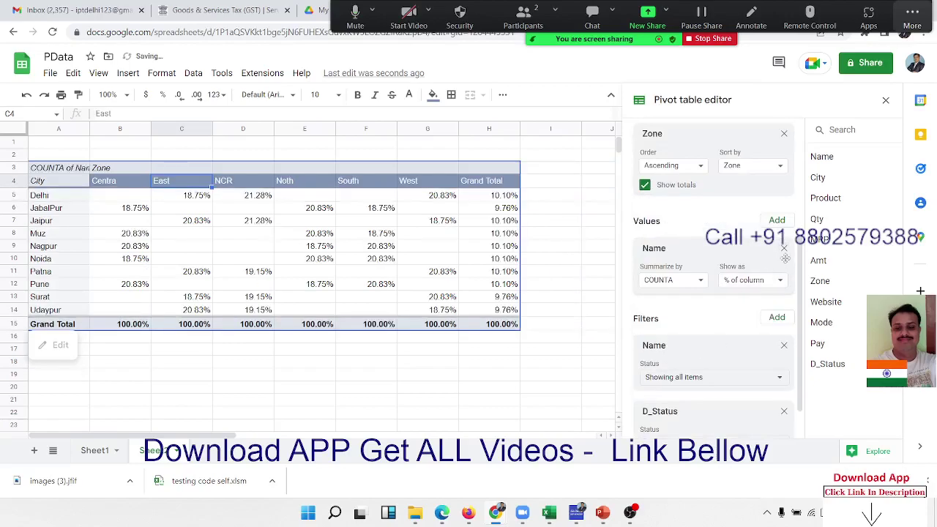
click(701, 282)
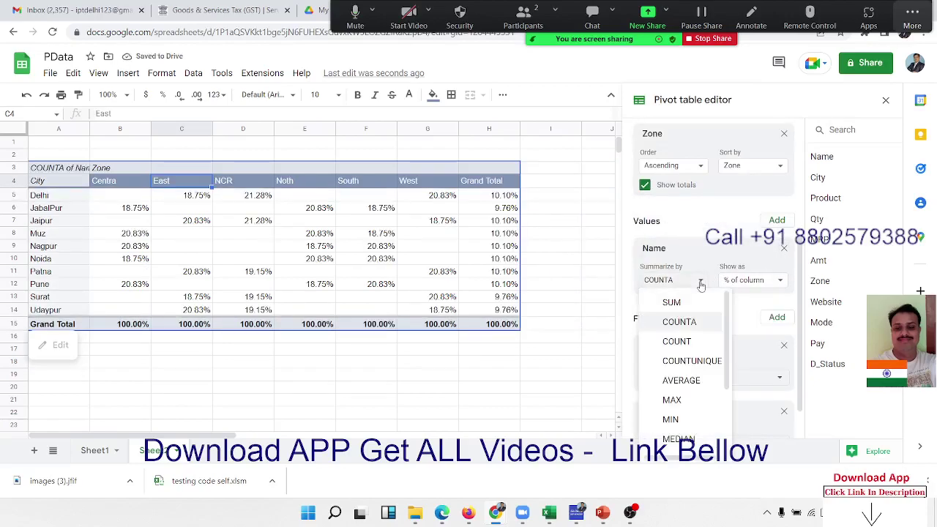
click(738, 285)
click(737, 297)
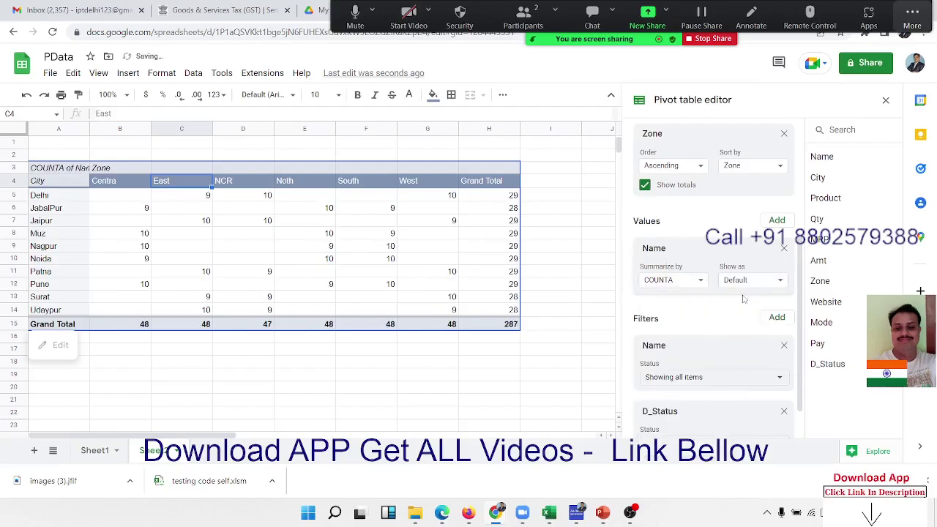
Select cell G8, the Grand Total column and row B15:G15 to check their sums.
click(432, 233)
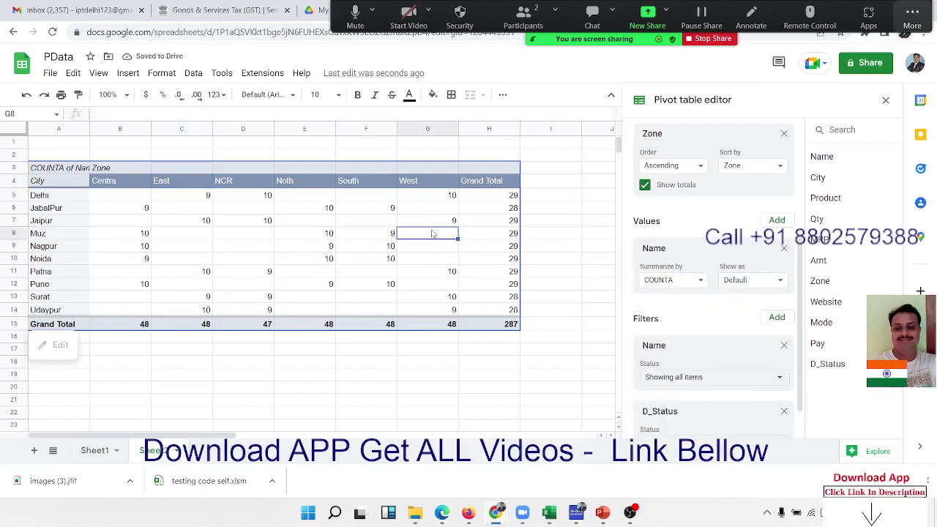
drag(504, 198, 502, 310)
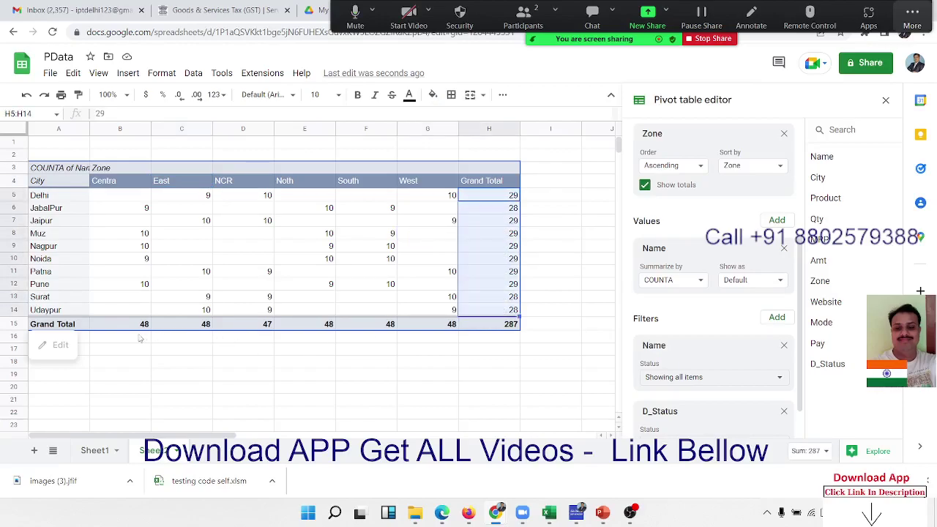
drag(138, 328, 440, 329)
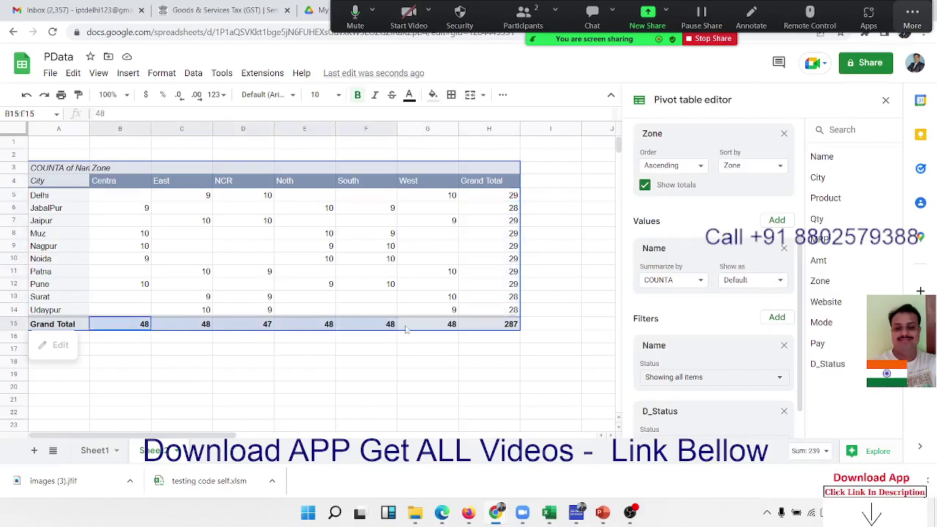
Show Name counts as % of row and confirm Delhi's East 31.03%, NCR 34.48%, West 34.48% total 100%.
click(504, 328)
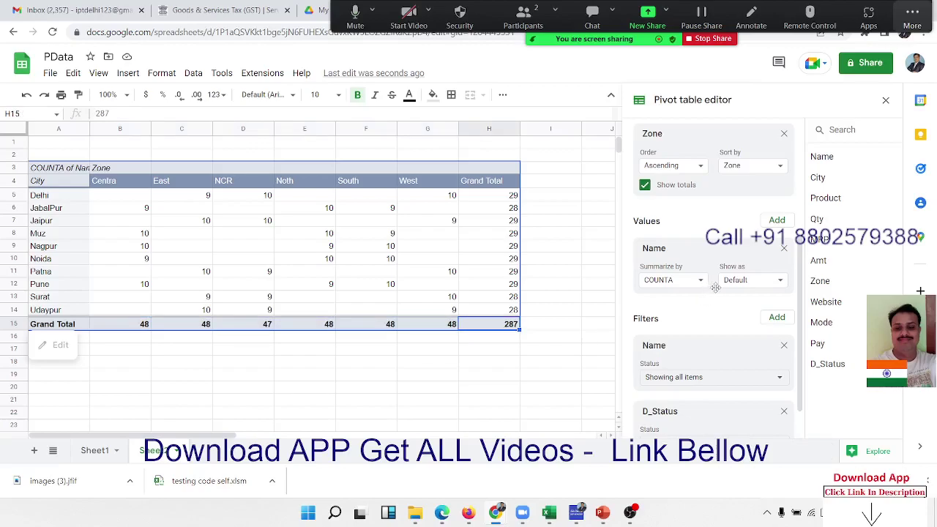
click(738, 285)
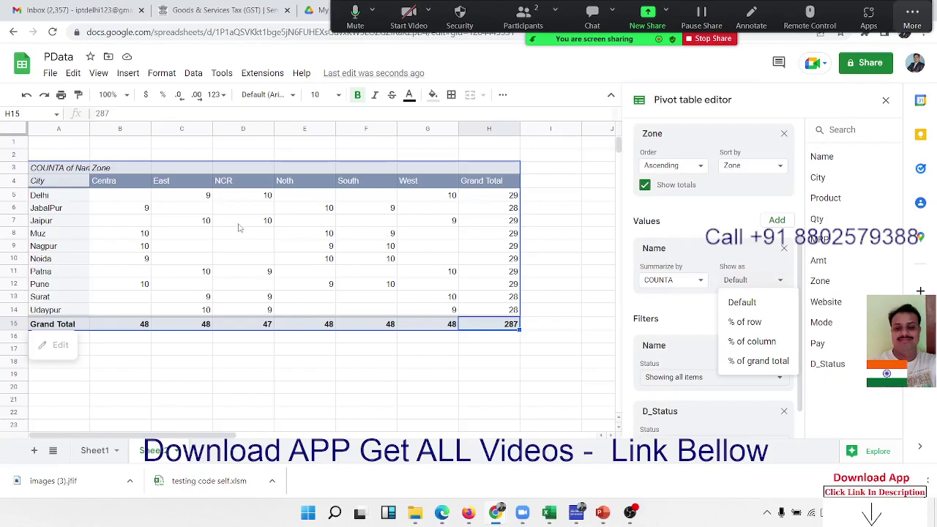
click(761, 323)
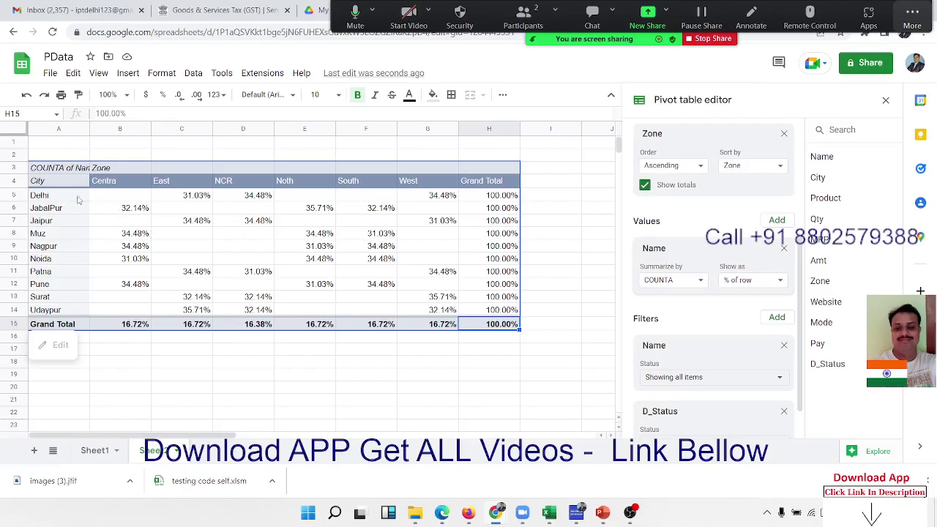
click(199, 196)
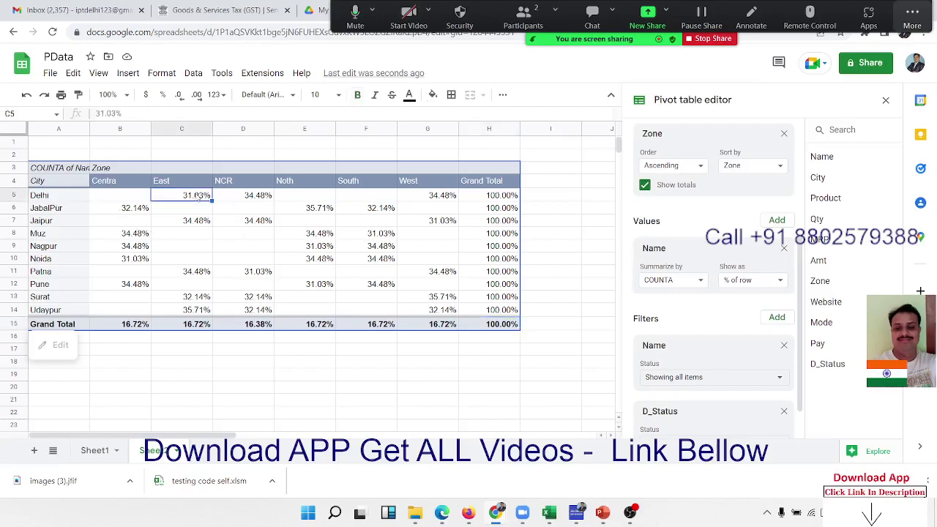
click(243, 198)
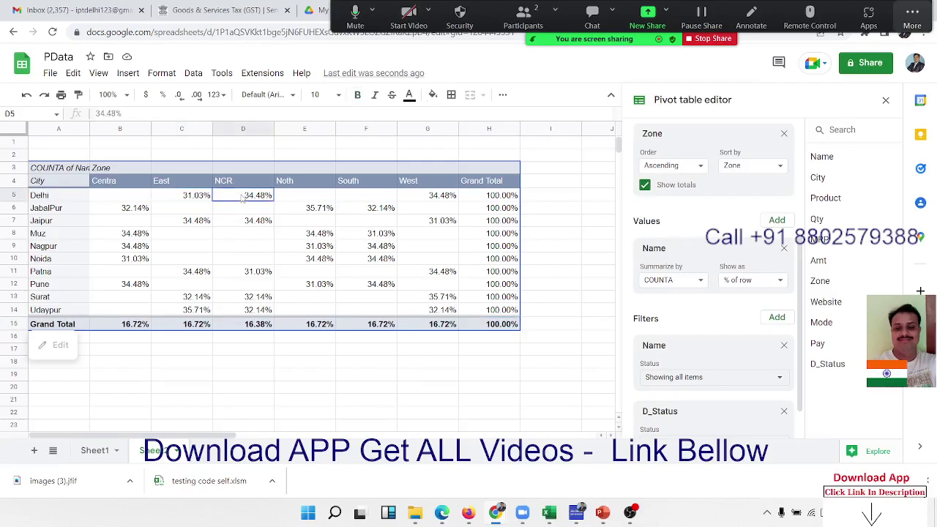
click(429, 200)
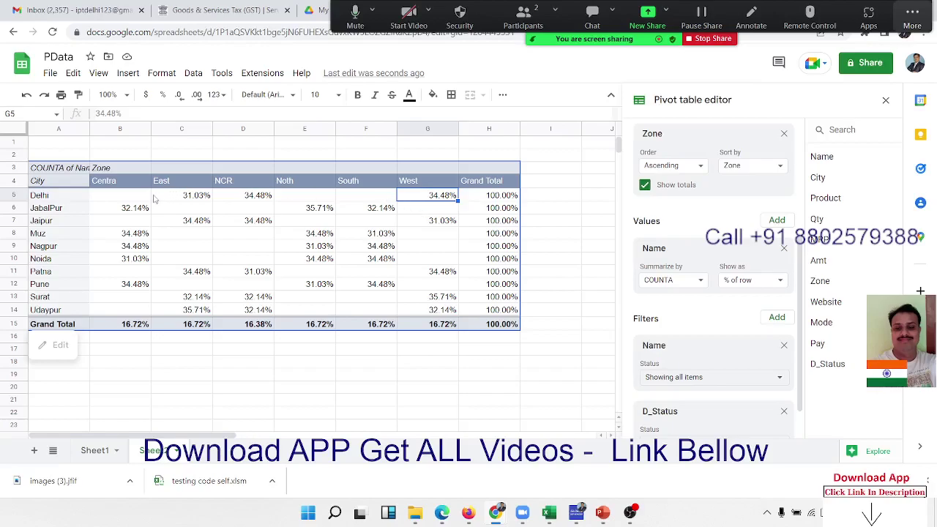
drag(157, 199, 437, 202)
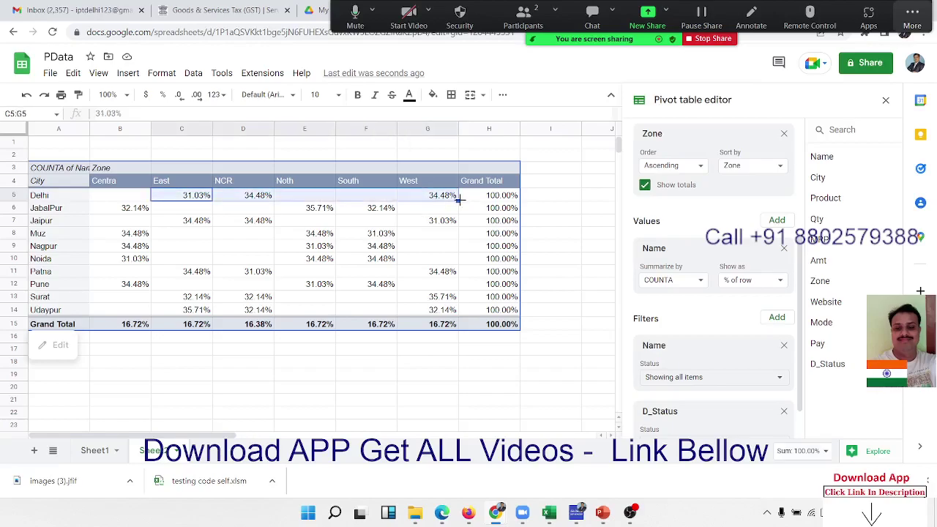
click(65, 200)
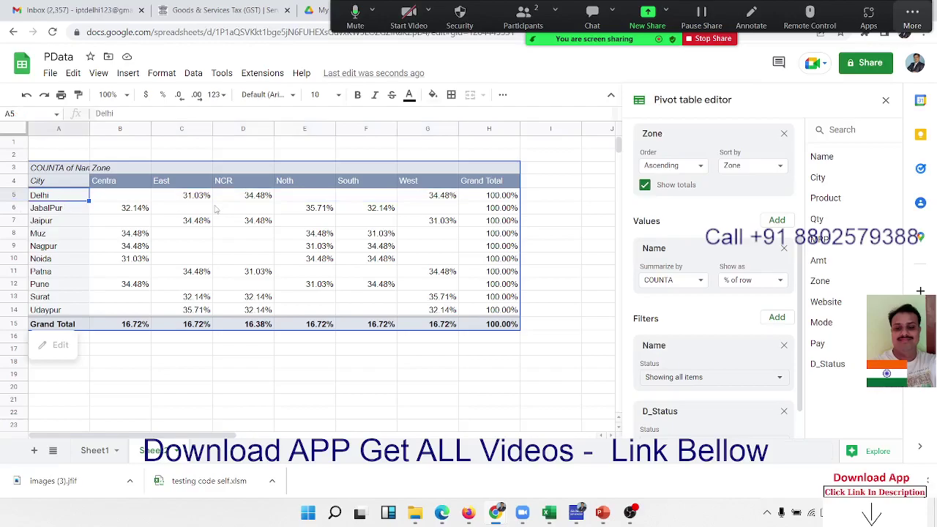
click(171, 199)
drag(227, 208, 436, 196)
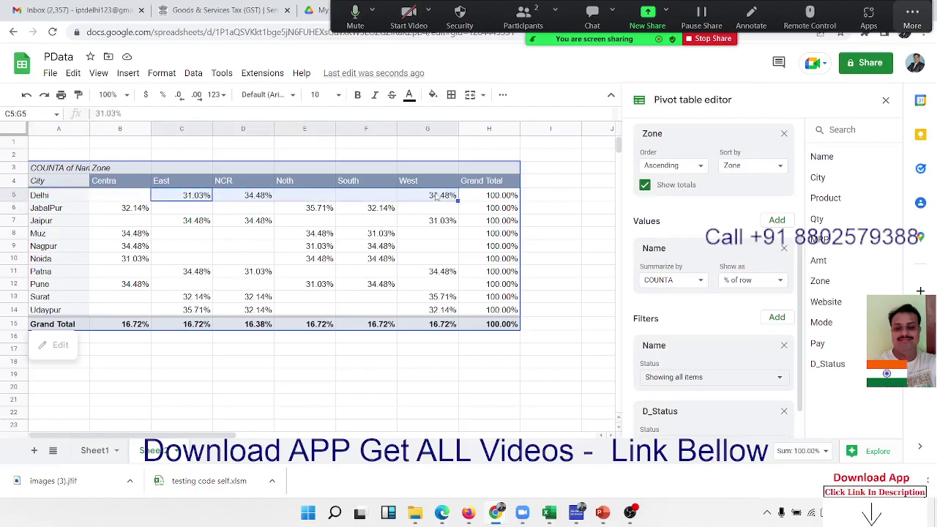
Check the Centra column sum and the Centra and East grand total percentages.
click(74, 222)
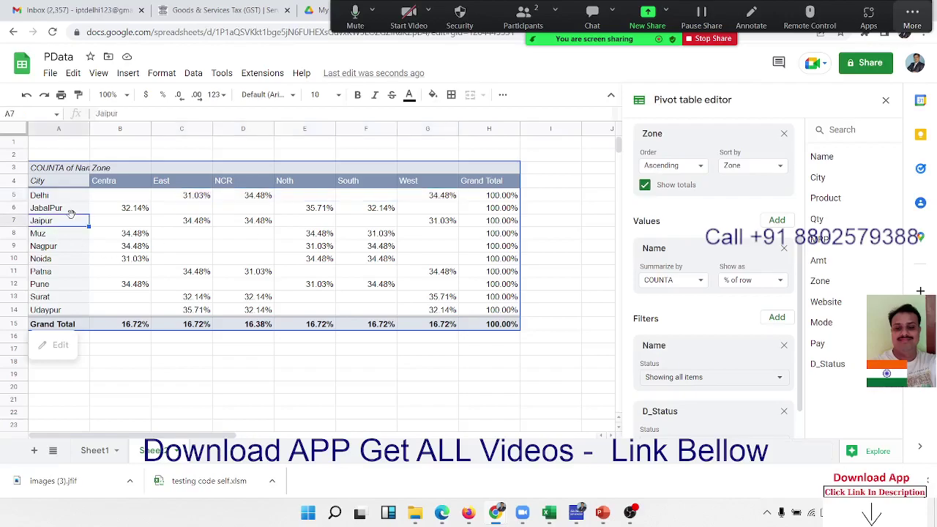
drag(102, 195, 94, 303)
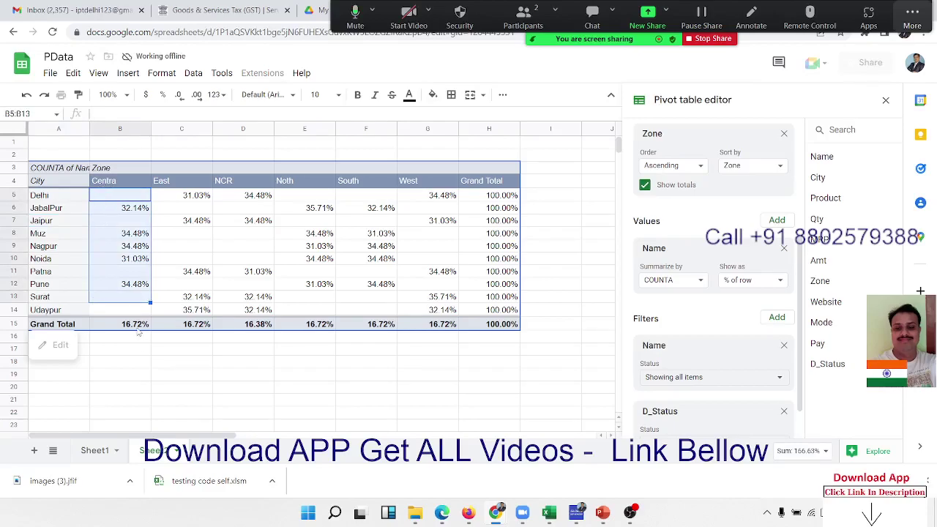
click(139, 331)
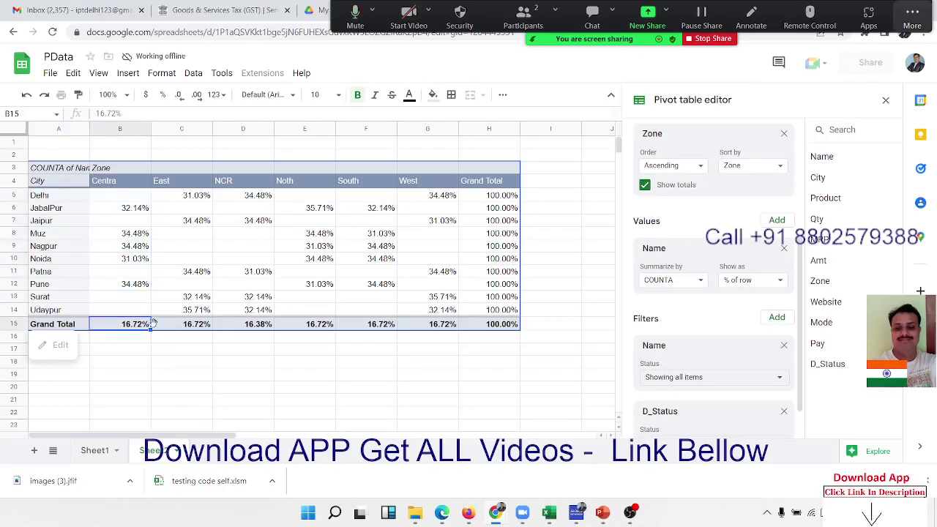
click(169, 326)
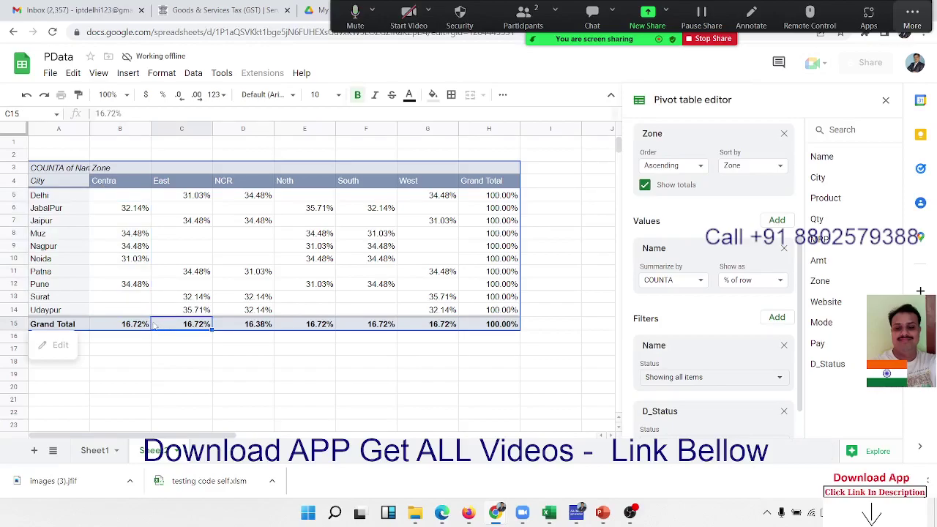
click(745, 282)
Show values as % of column and check the Centra, East and NCR column sums.
click(752, 342)
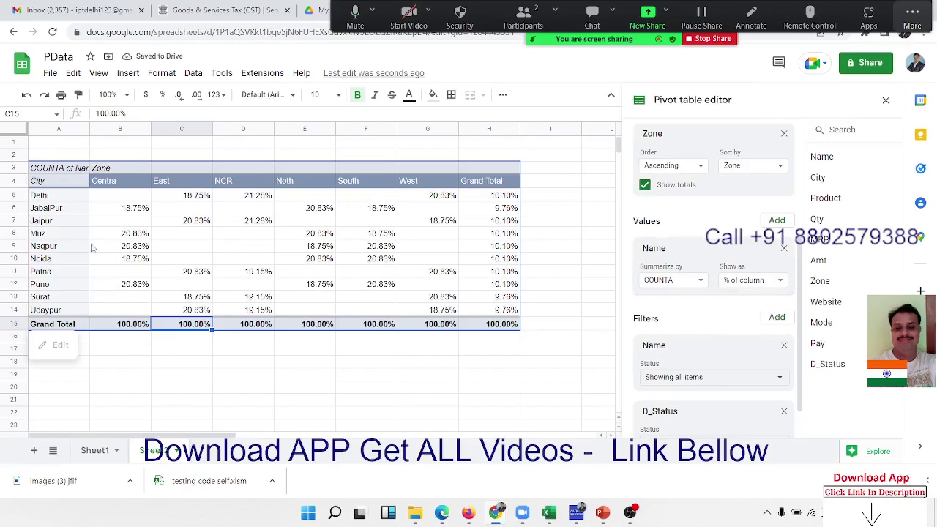
click(74, 233)
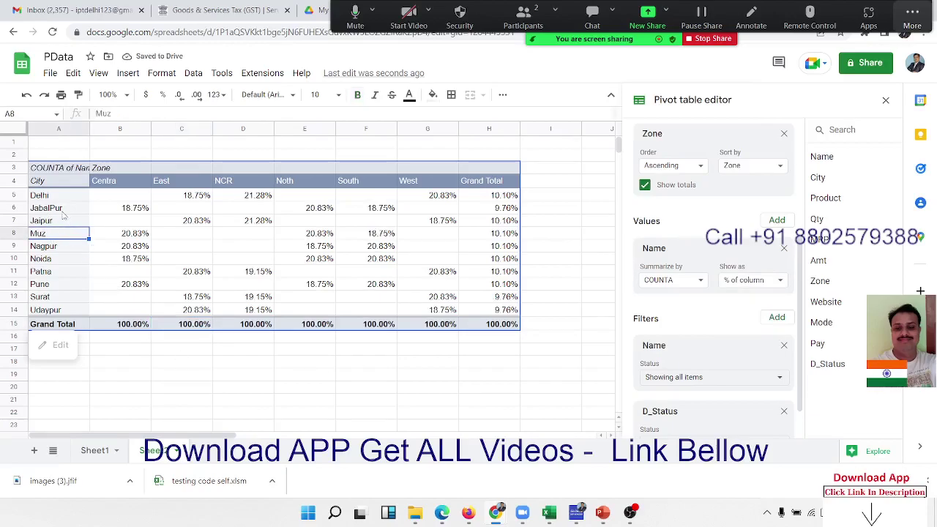
click(111, 187)
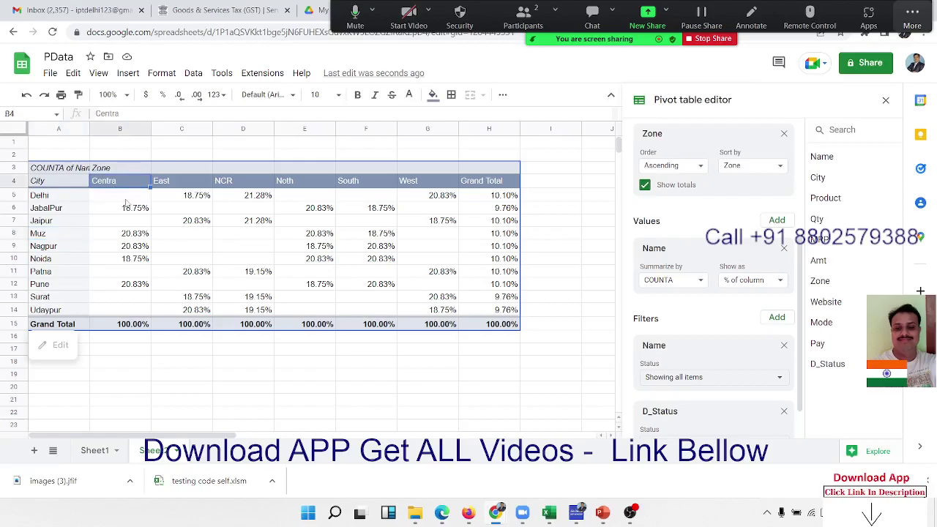
drag(125, 195, 125, 303)
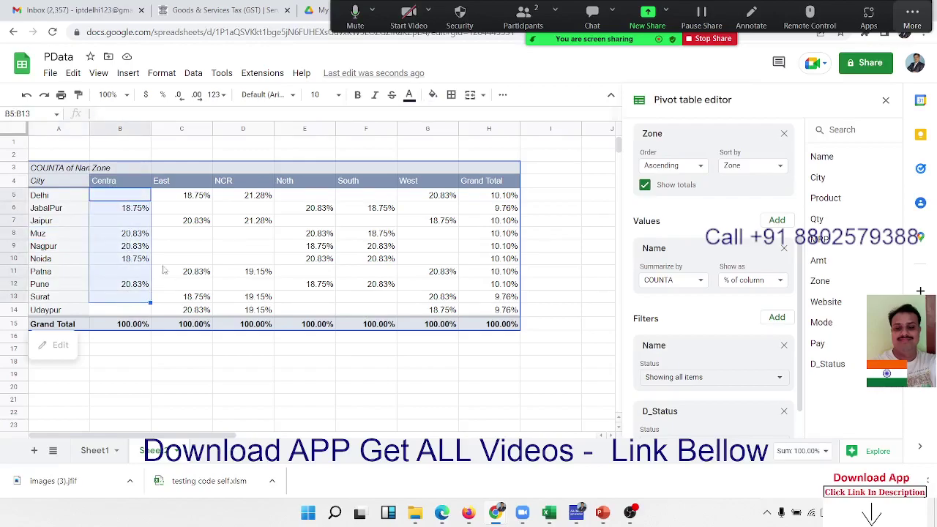
drag(188, 195, 201, 289)
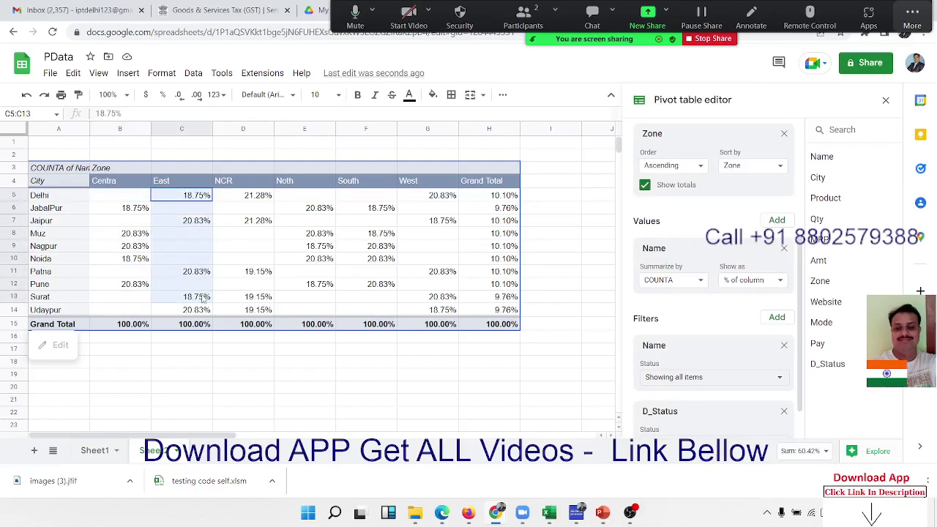
drag(253, 198, 253, 232)
drag(255, 271, 256, 290)
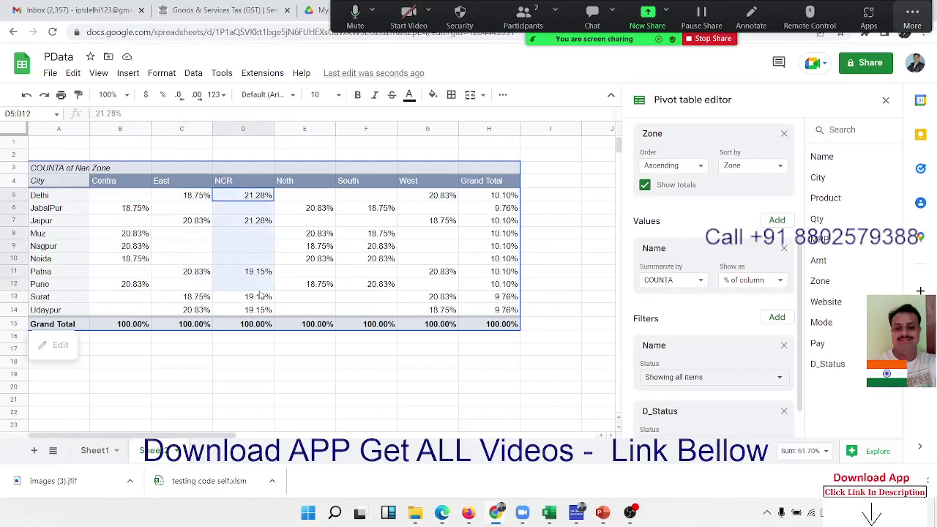
Switch to % of grand total, check Delhi's East share, then return to plain counts.
click(758, 282)
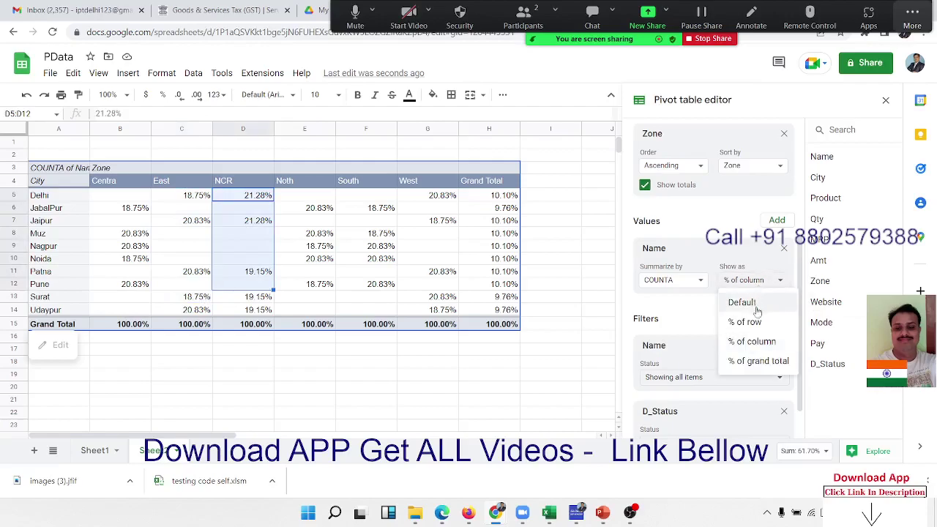
click(754, 359)
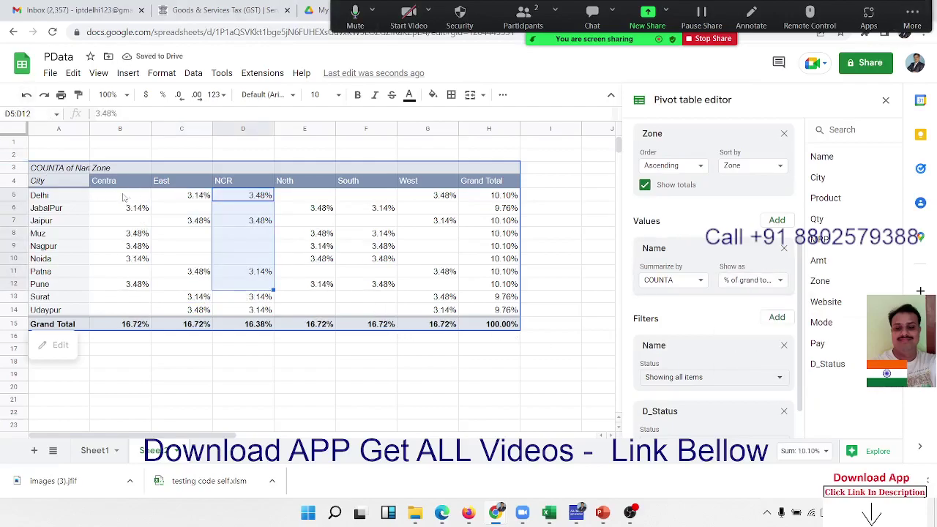
click(167, 196)
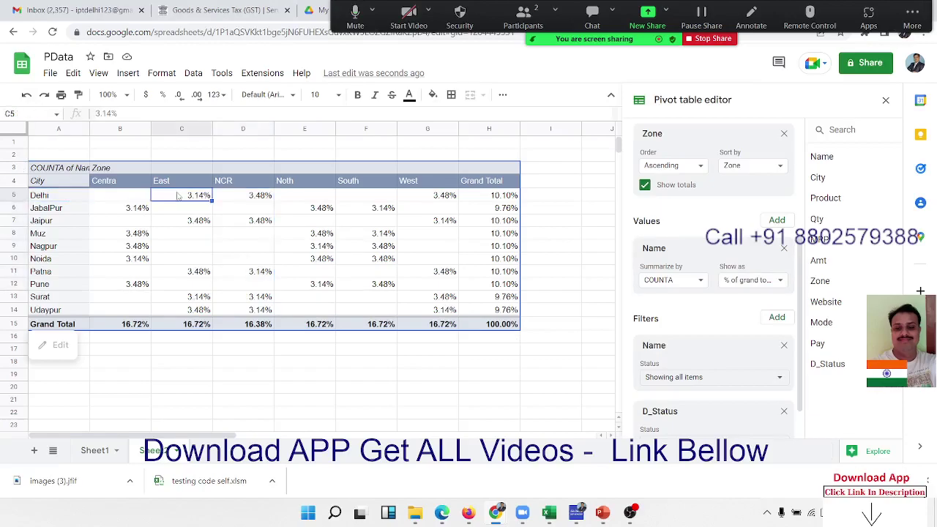
click(741, 286)
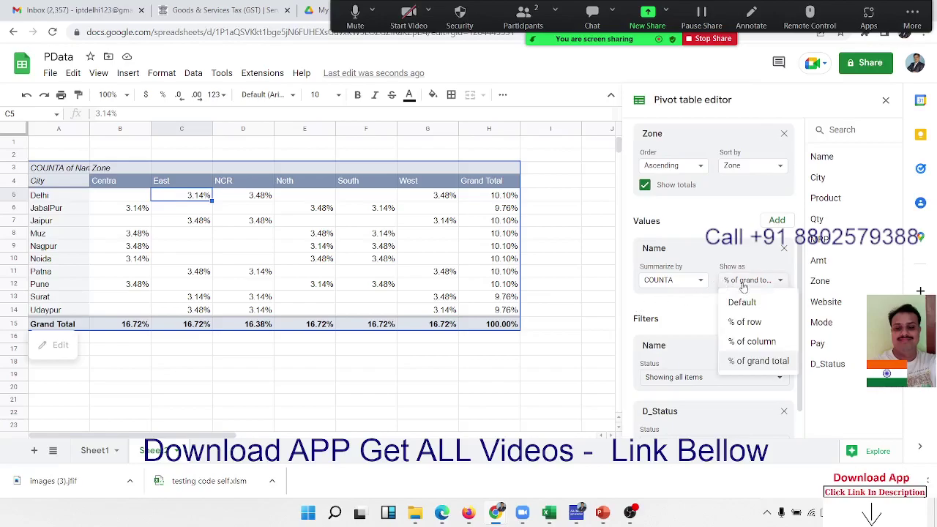
click(742, 302)
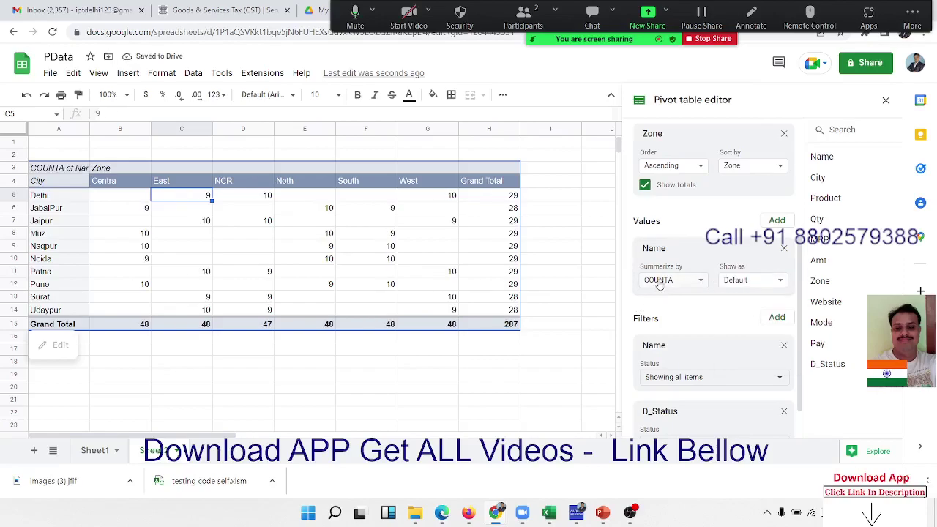
Leave the summary function unchanged and remove the Name count from the pivot values.
click(660, 282)
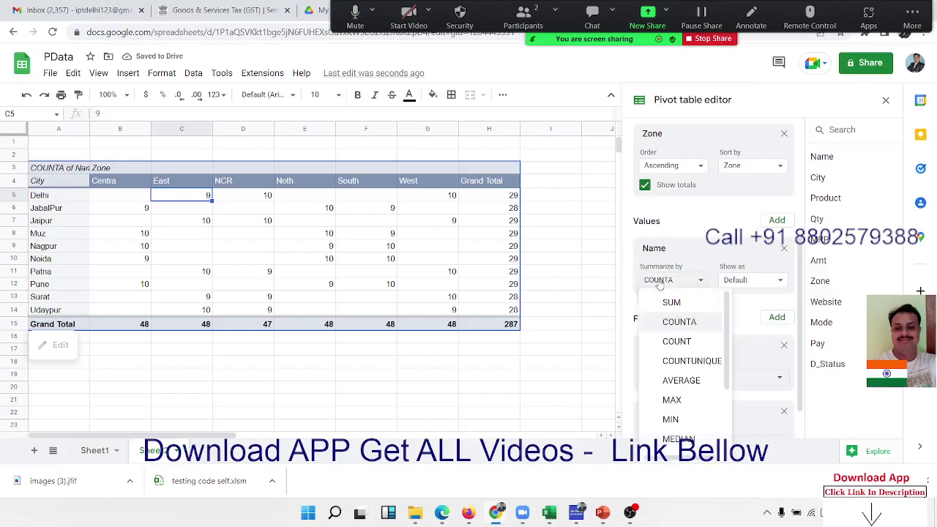
click(659, 282)
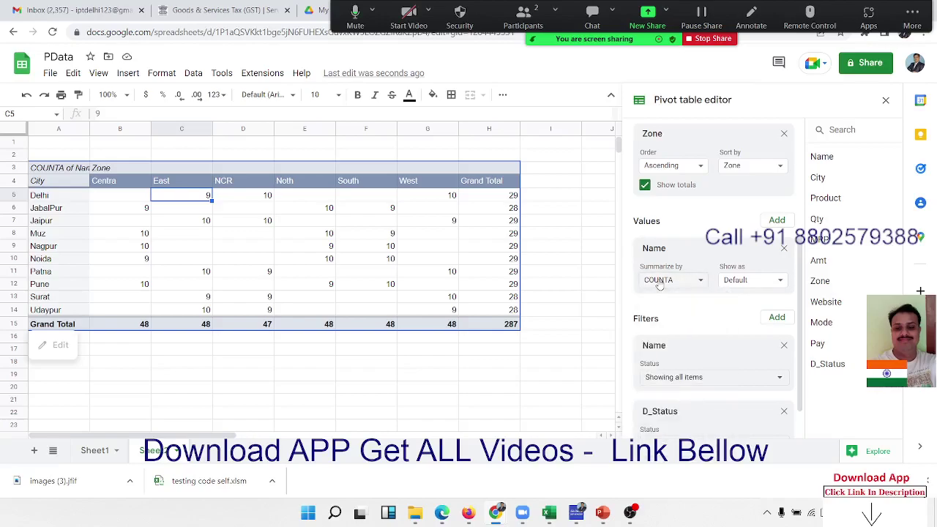
click(782, 249)
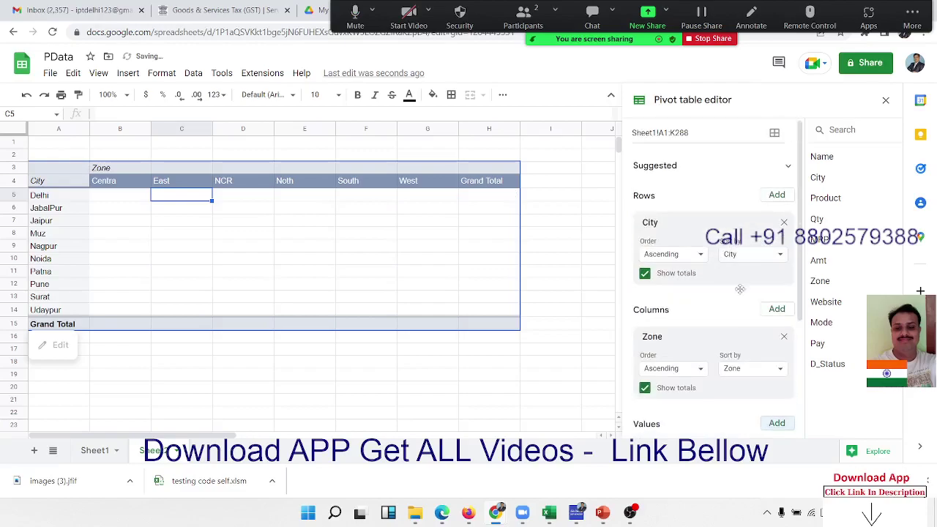
Remove Zone and City from the pivot and make Pay (Cash, CC, DC, NET) the row field.
click(785, 337)
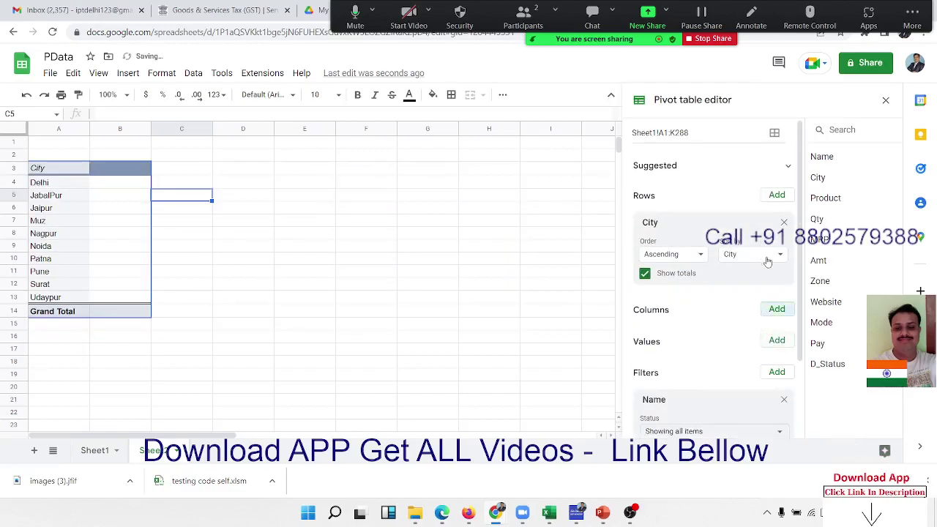
click(785, 221)
click(781, 201)
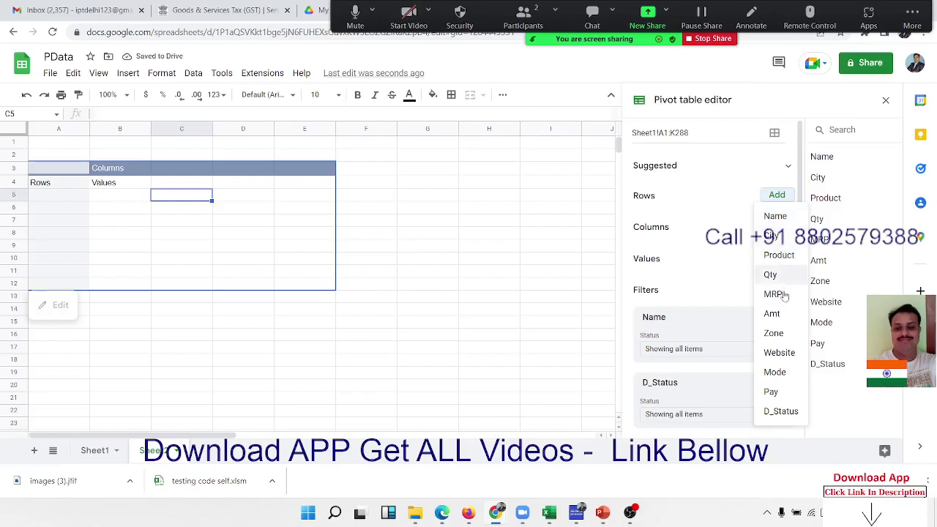
click(772, 392)
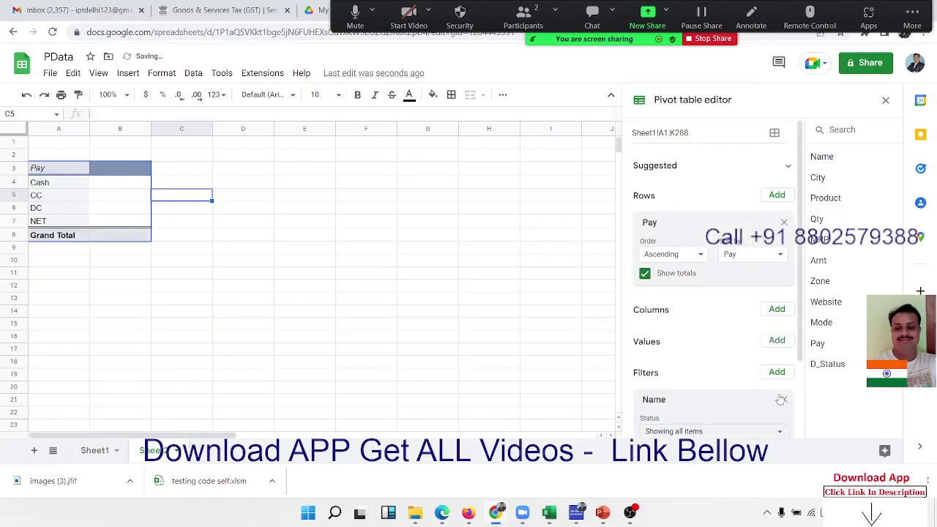
click(57, 196)
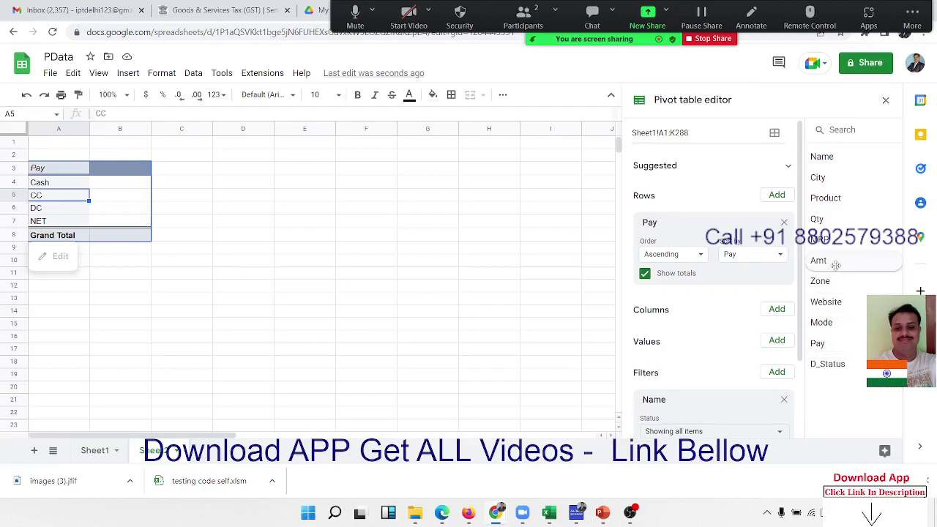
Add SUM of Amt to the pivot values and show it as % of column.
drag(836, 272, 788, 343)
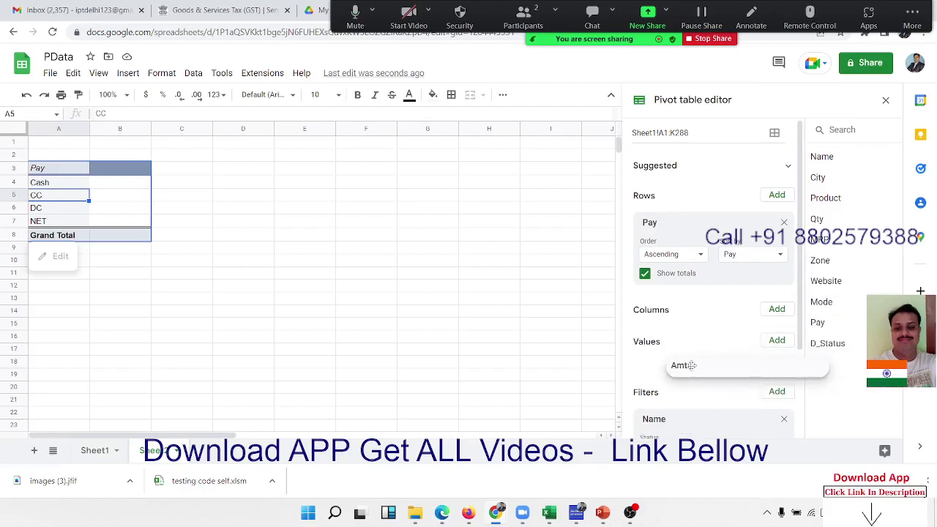
drag(697, 371, 695, 370)
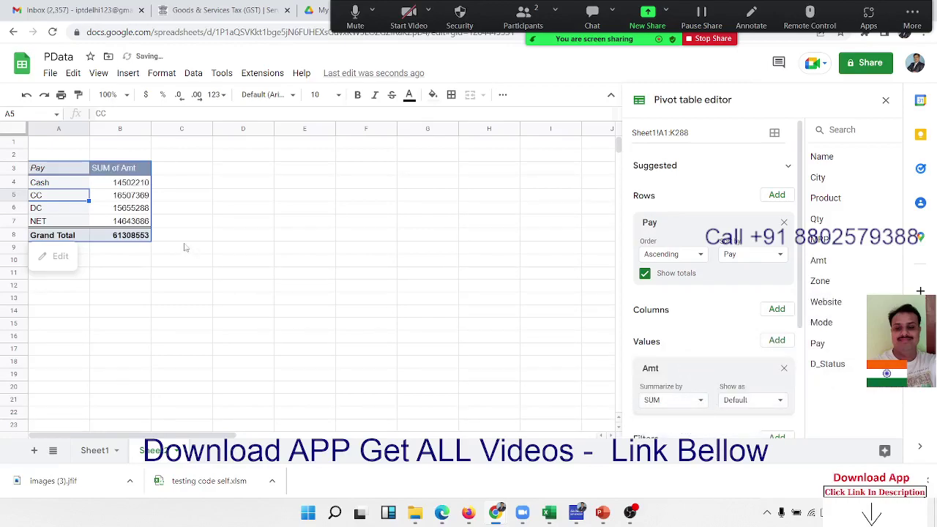
click(754, 402)
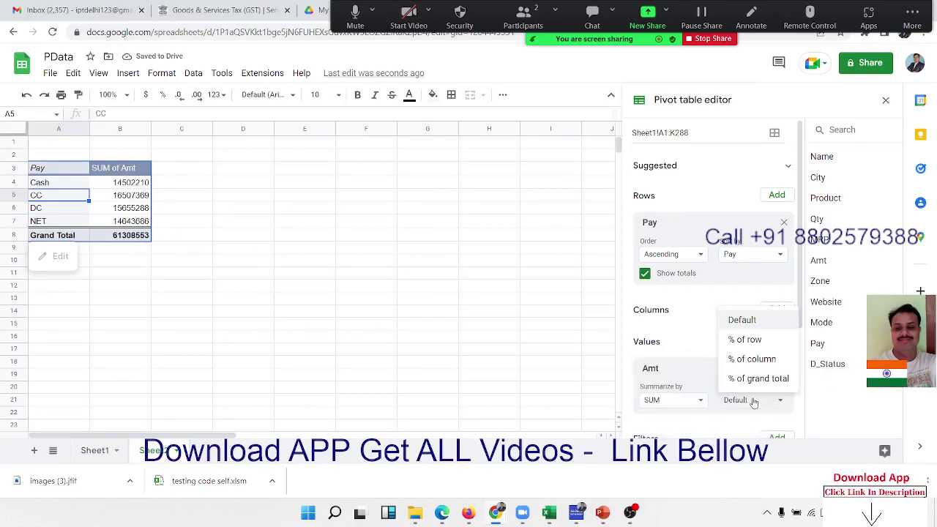
click(752, 360)
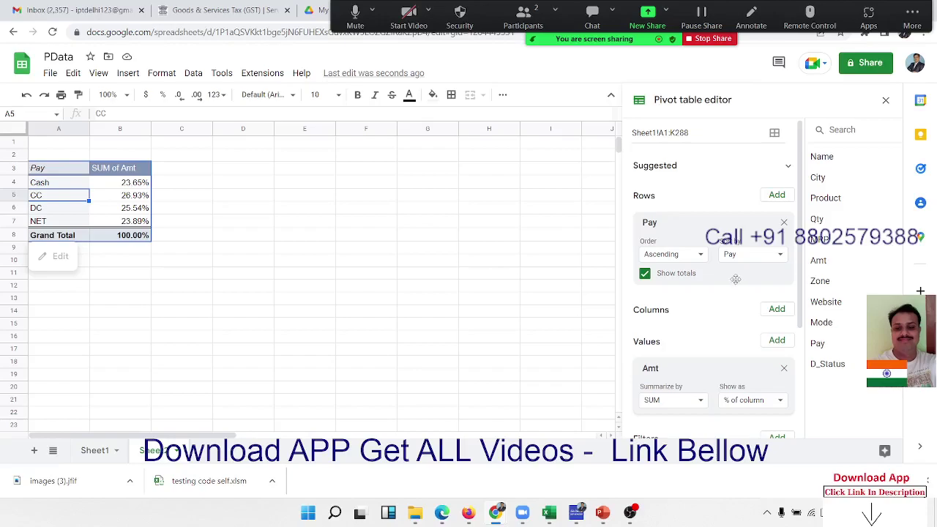
Switch Amt's Show as to % of row, then back to % of column.
click(738, 262)
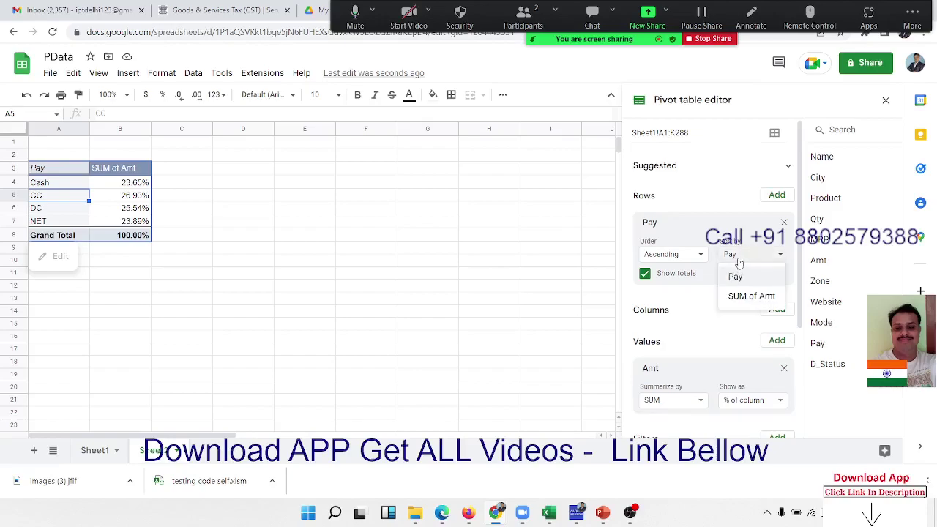
click(714, 315)
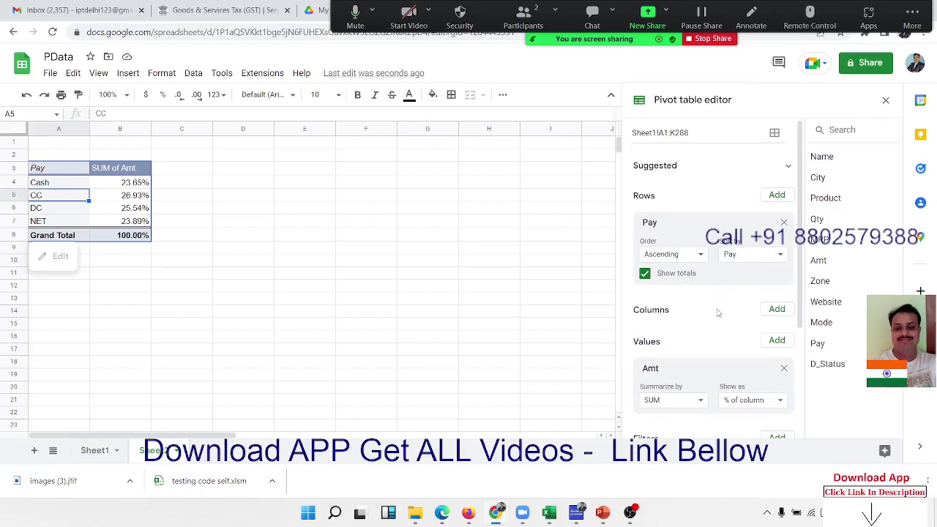
scroll(717, 311, down, 2)
click(739, 242)
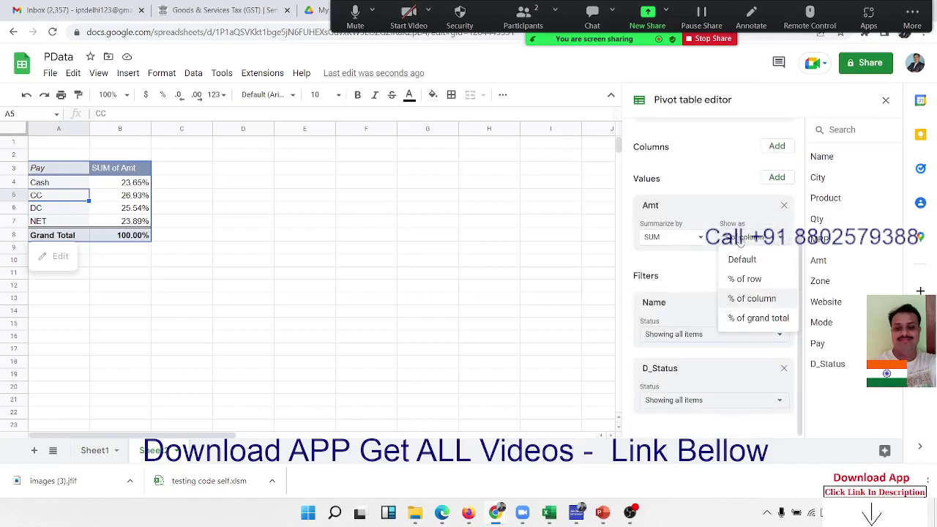
click(747, 282)
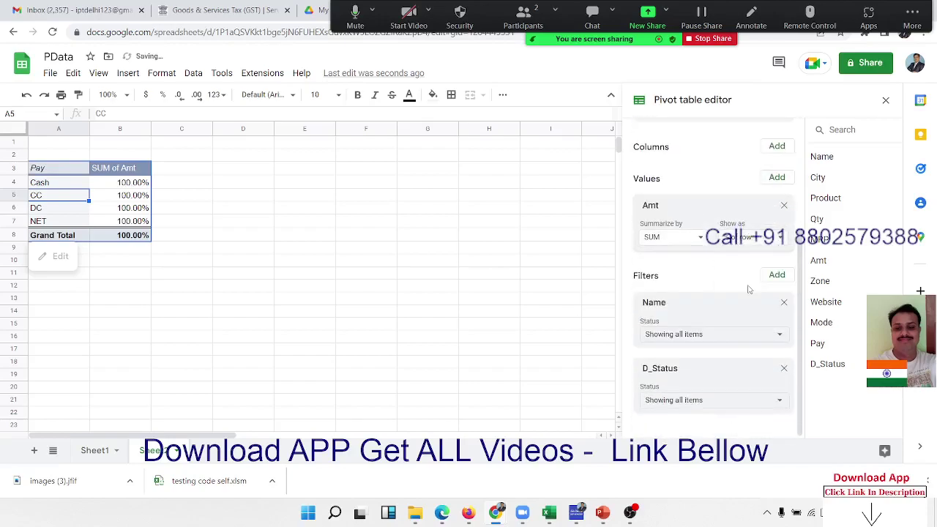
click(743, 246)
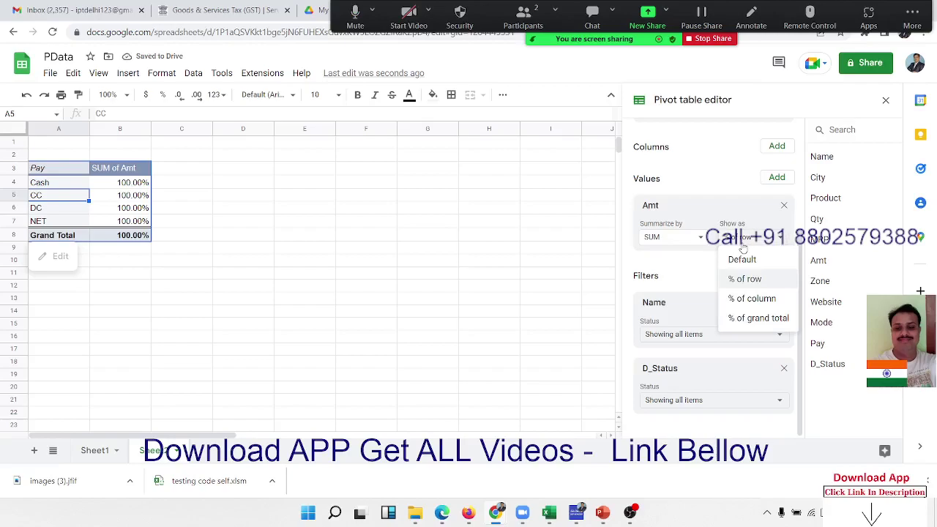
click(746, 298)
drag(746, 303, 747, 303)
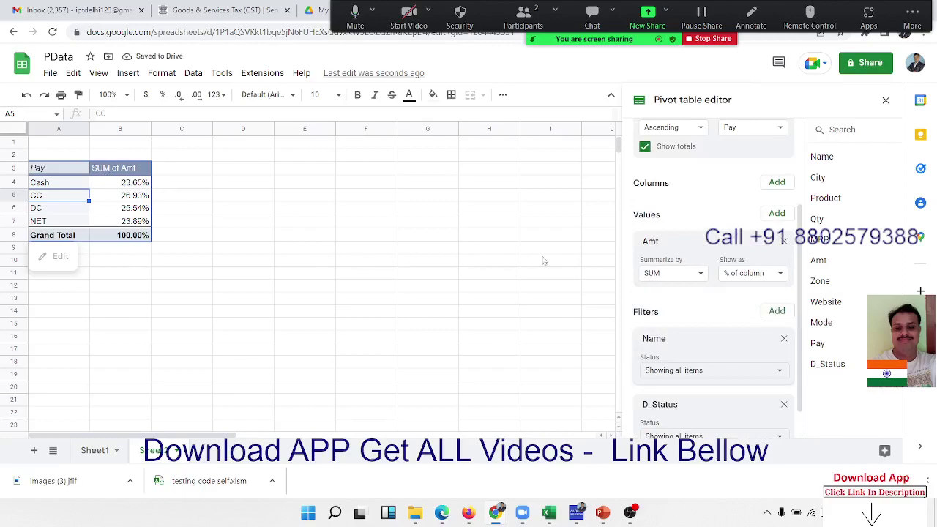
Briefly add Zone as pivot columns, then remove both the Amt value and the Zone column.
click(767, 185)
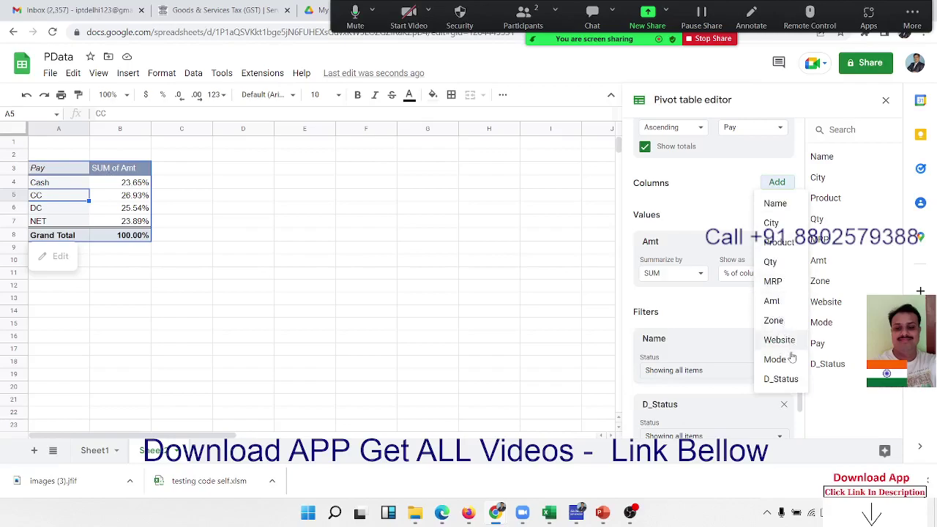
click(775, 320)
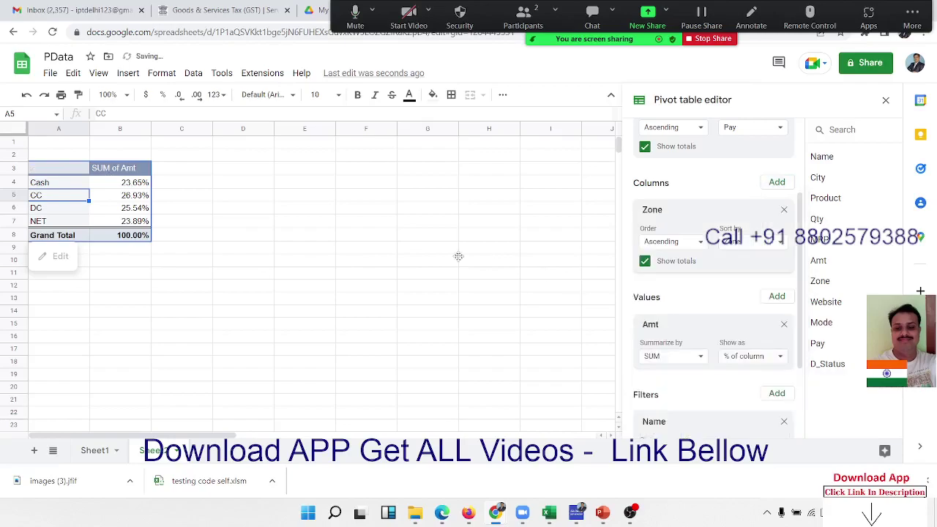
mouse_move(122, 198)
mouse_down()
mouse_move(471, 226)
mouse_move(448, 210)
mouse_up()
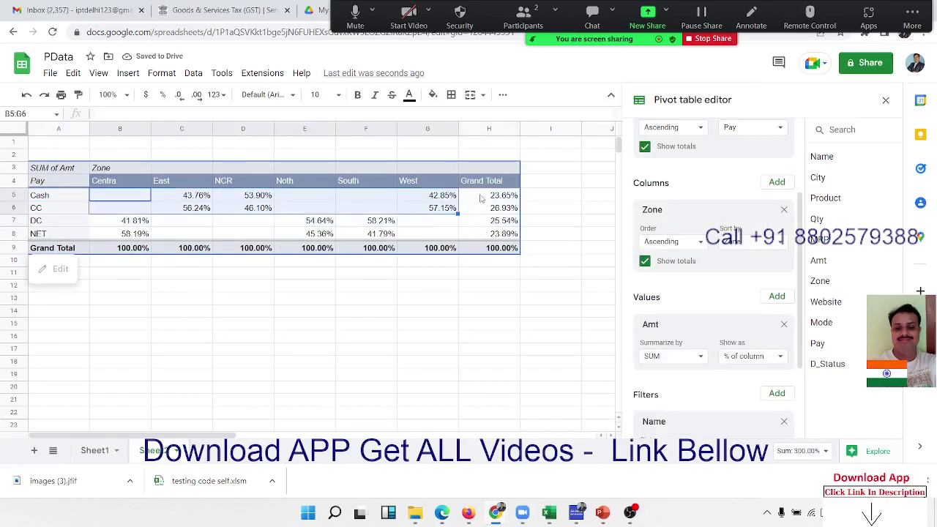
click(783, 325)
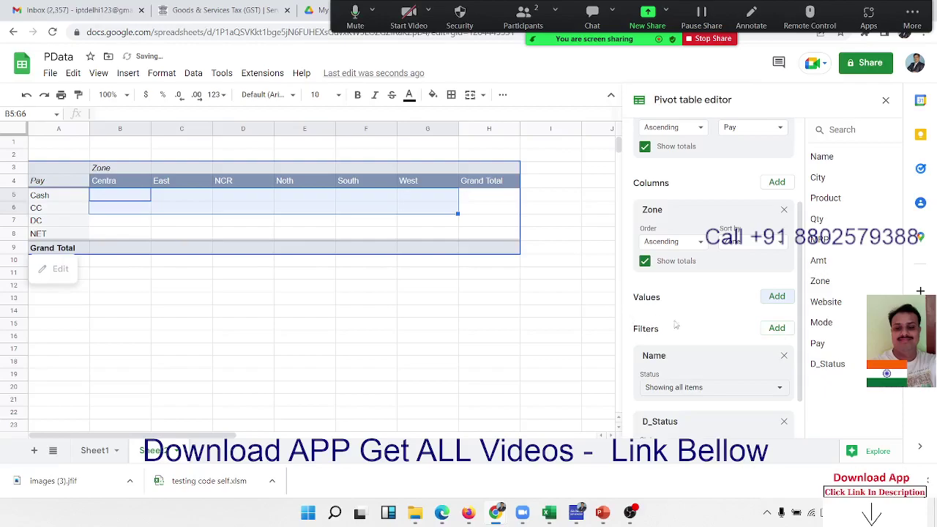
click(784, 210)
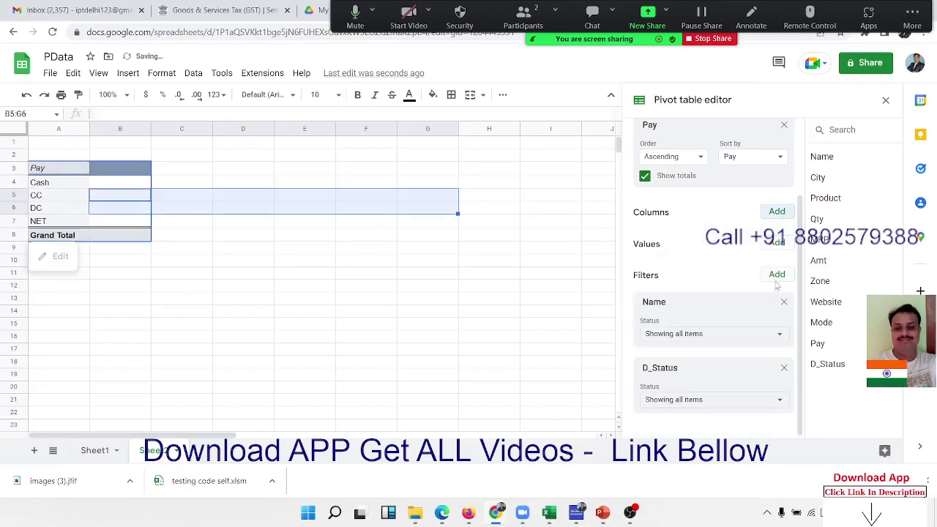
Add Amt as a summed pivot value, leaving Show as on Default.
click(777, 248)
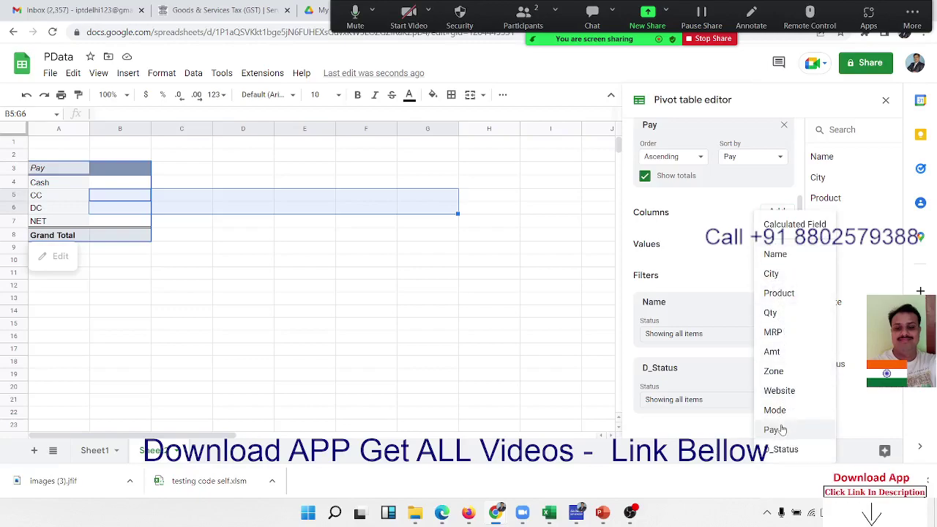
click(773, 351)
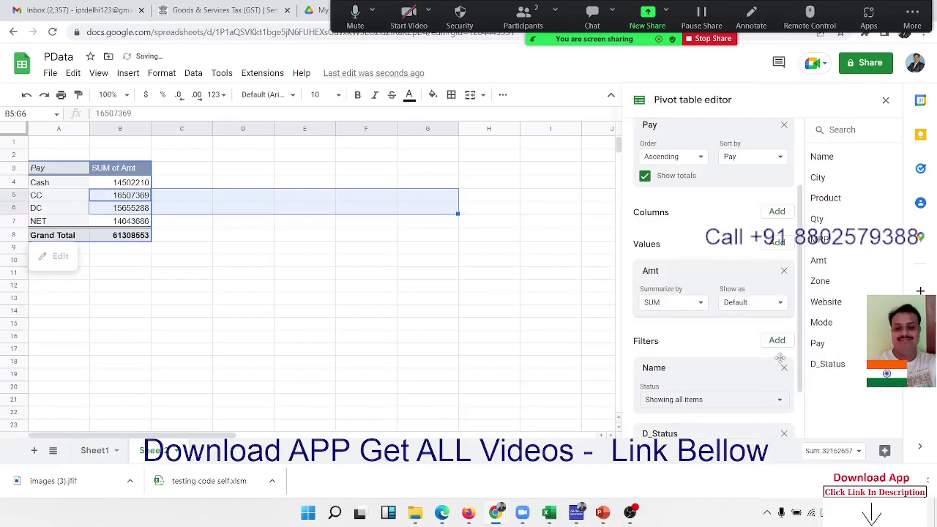
click(759, 303)
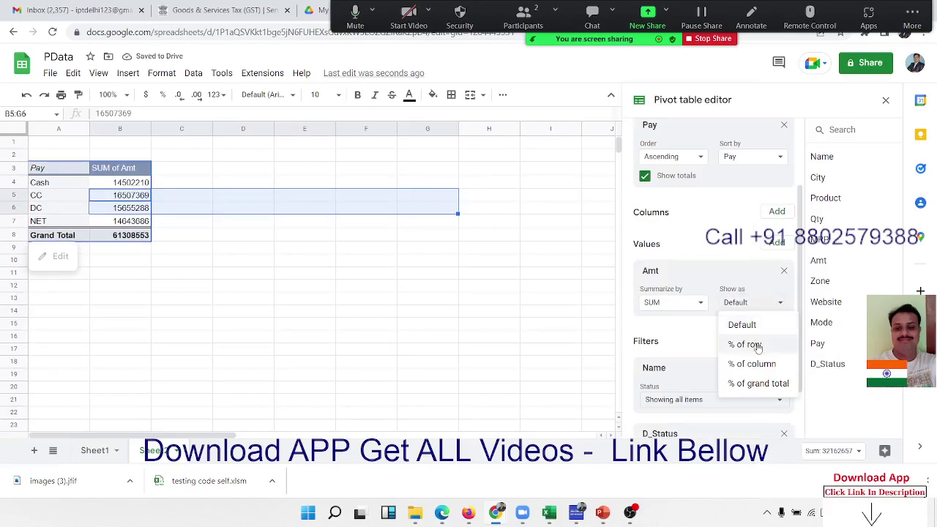
click(707, 340)
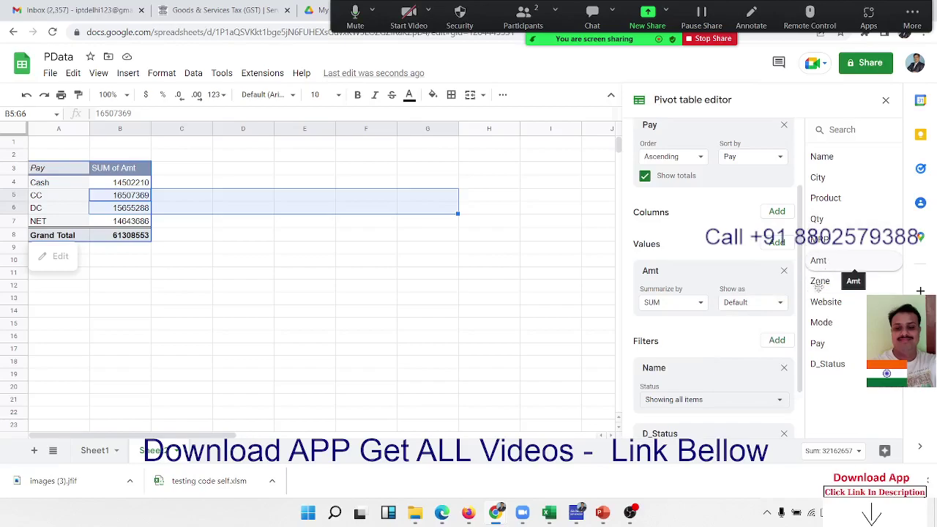
Add a second SUM of Amt value shown as % of column.
drag(822, 271, 725, 328)
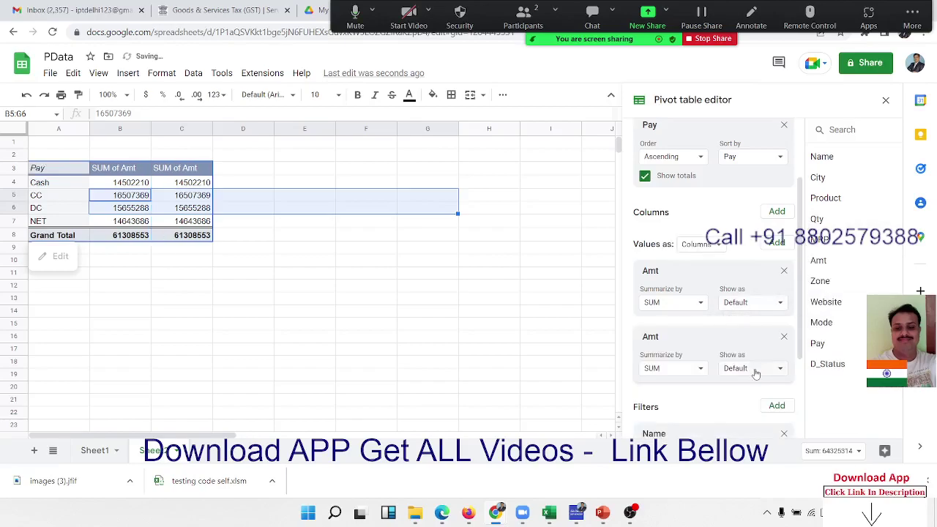
click(758, 368)
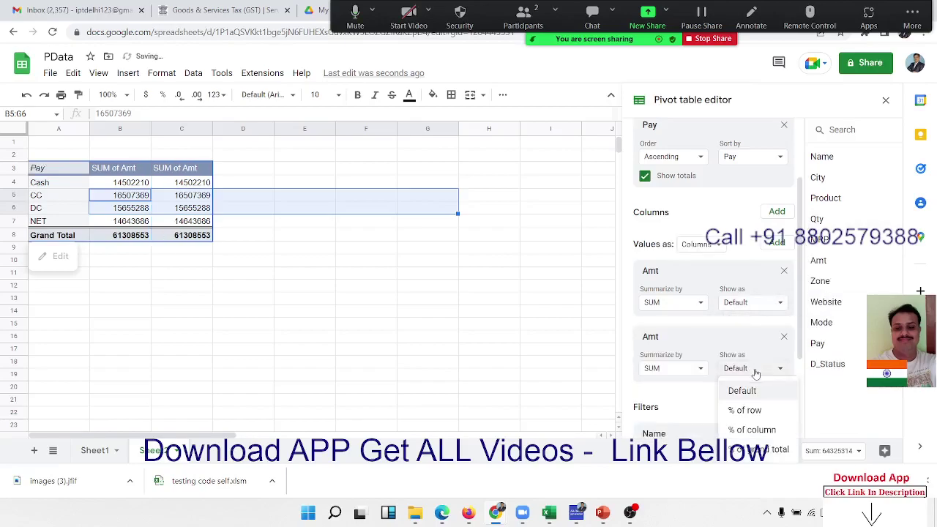
click(754, 430)
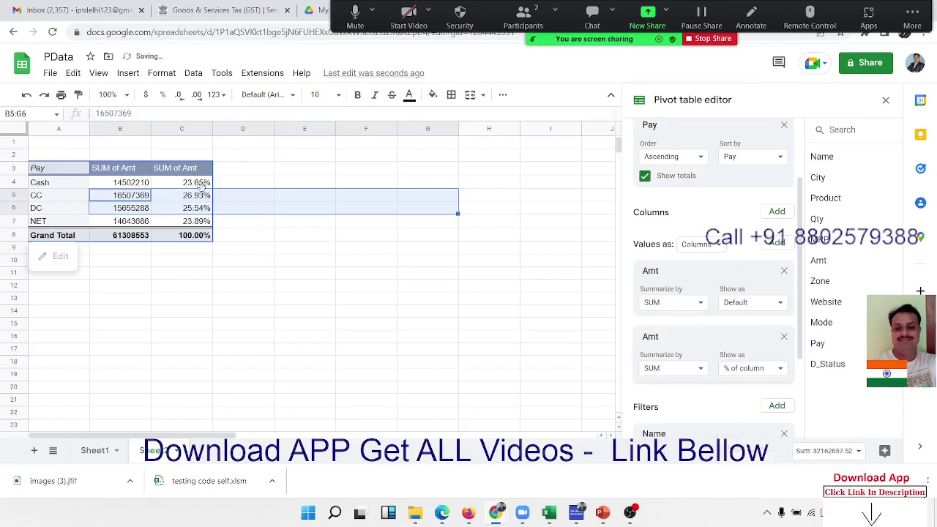
click(304, 264)
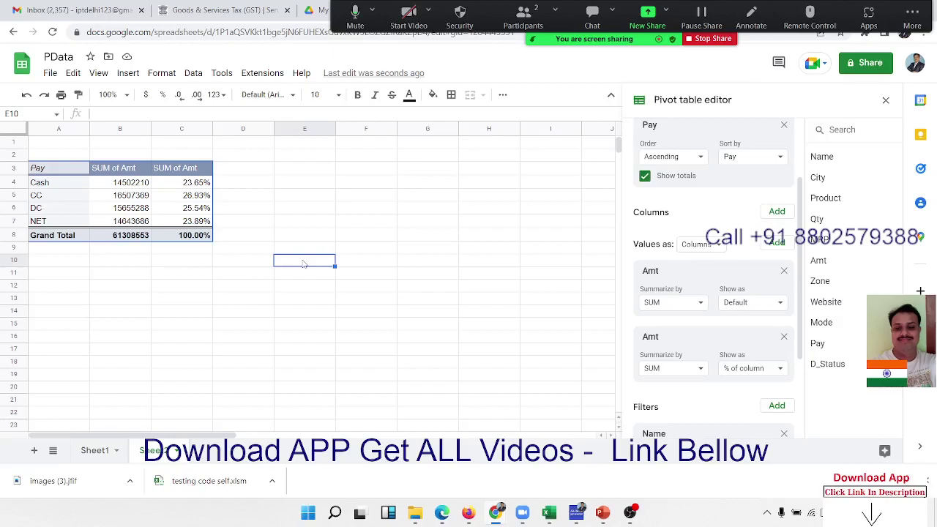
click(175, 182)
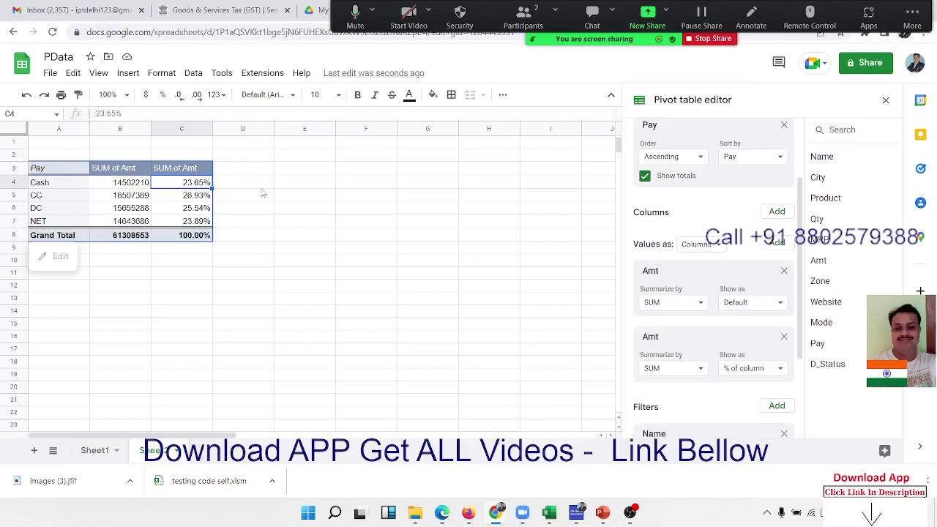
key(Down)
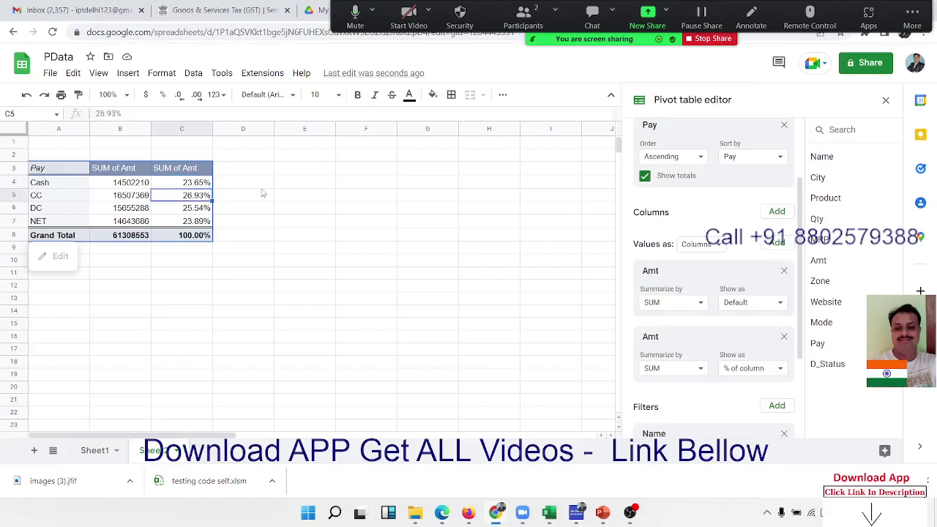
key(shift+Down)
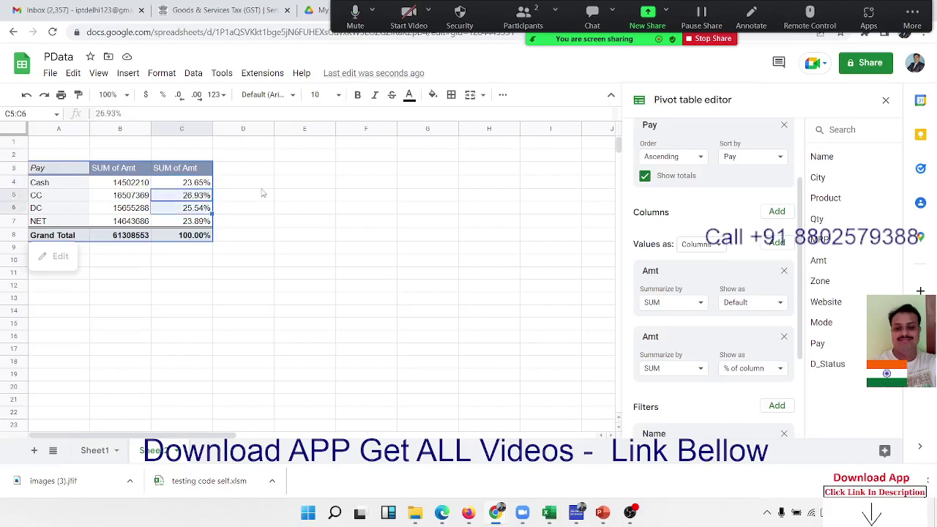
key(shift+Down)
key(Up)
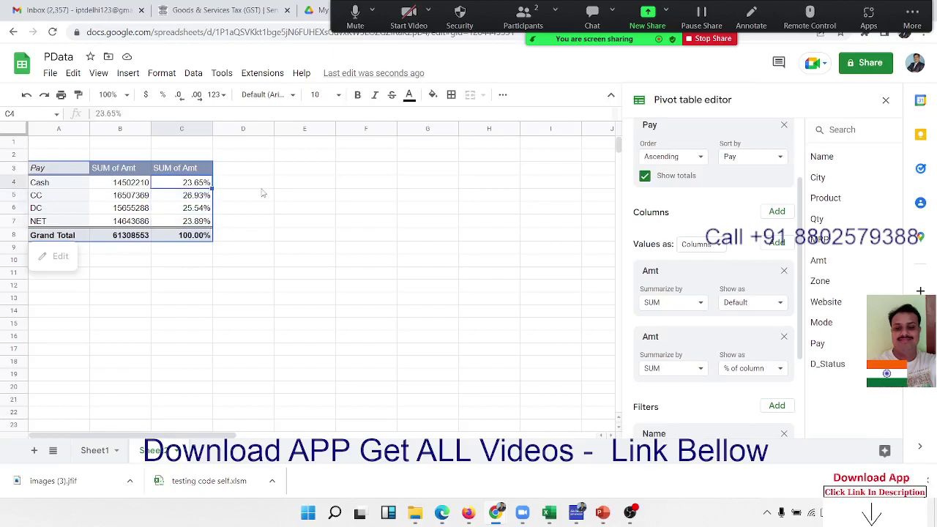
key(Down)
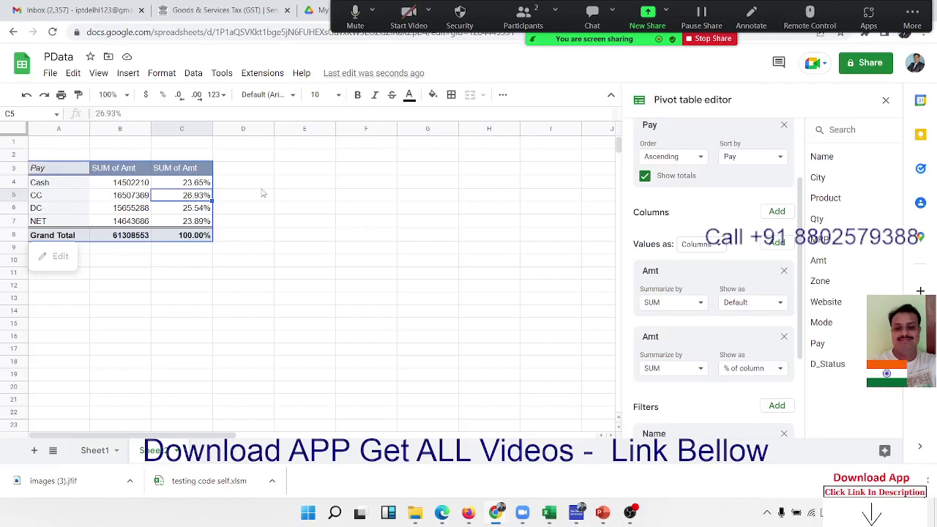
Inspect the first Amt's display and summary options and check the grand totals in B8 and C8.
click(758, 305)
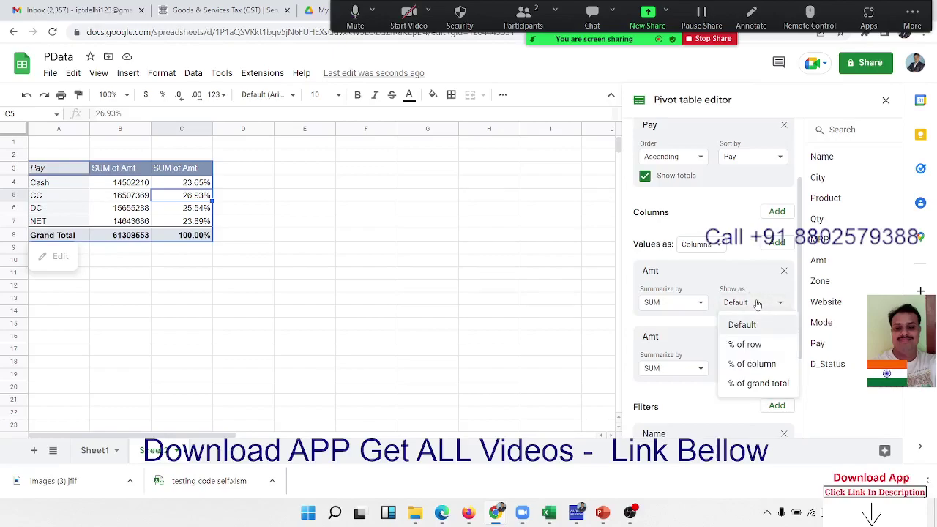
click(675, 308)
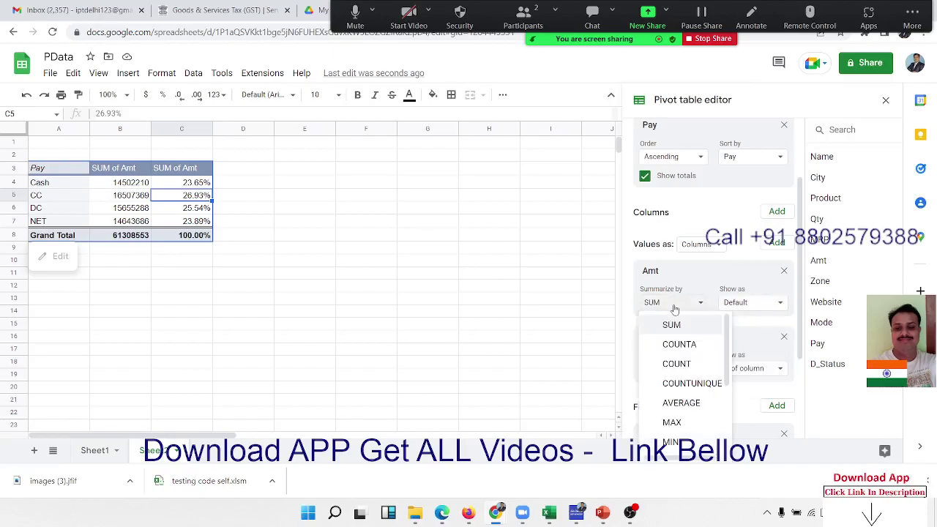
click(771, 308)
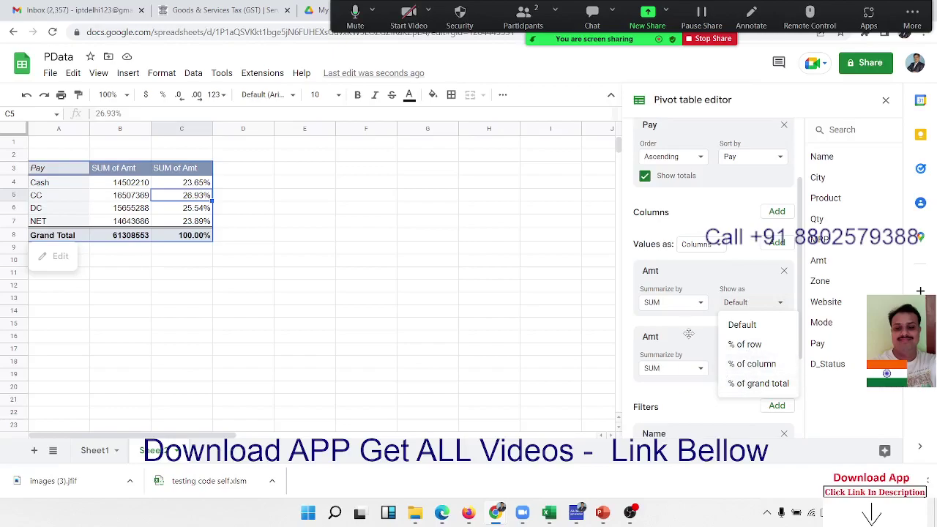
click(678, 307)
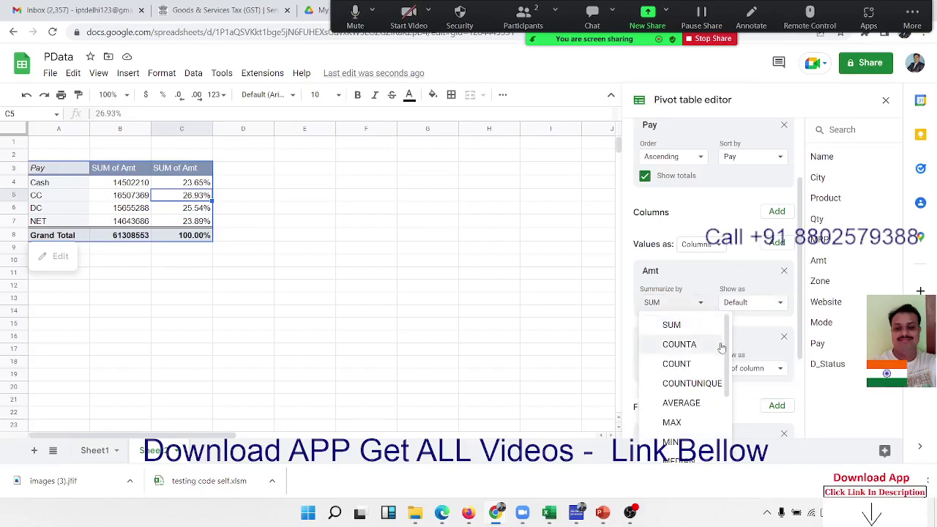
click(198, 241)
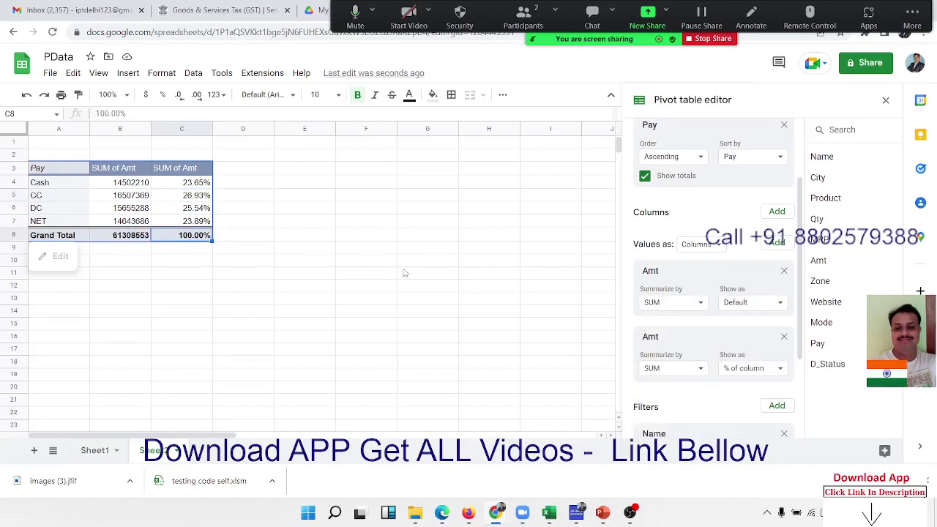
click(125, 236)
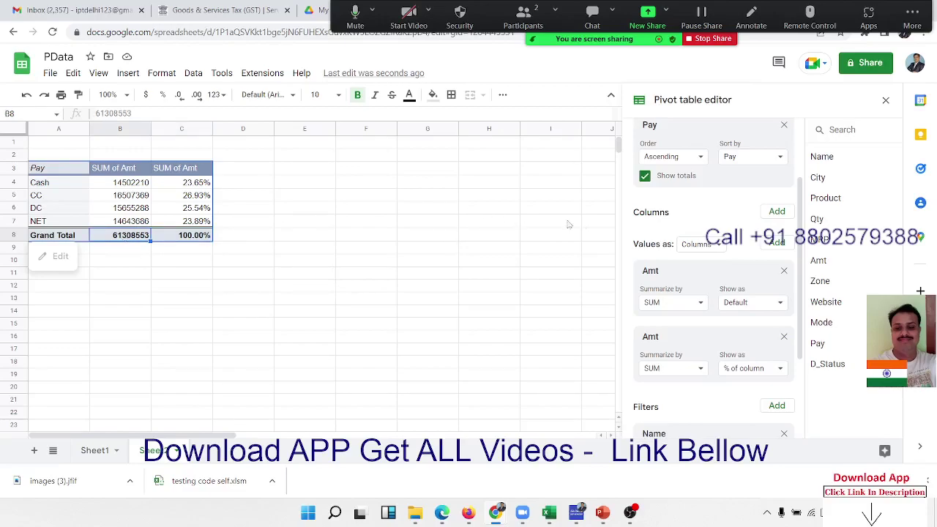
scroll(688, 248, up, 2)
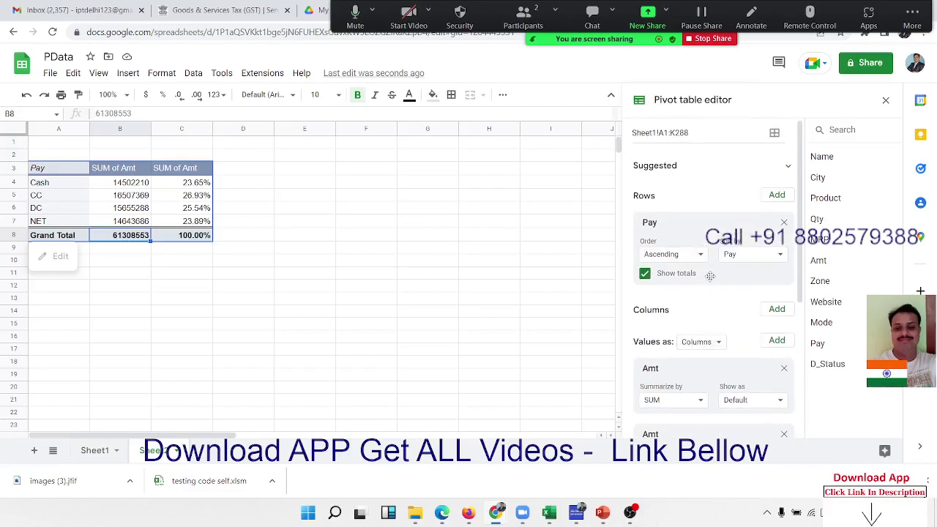
scroll(707, 274, down, 3)
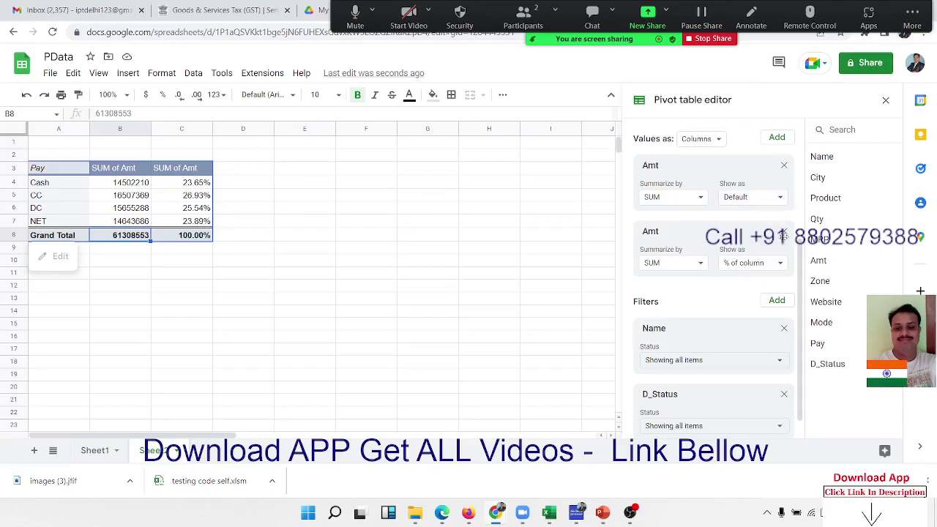
Remove the second Amt % of column value from the pivot.
click(784, 231)
scroll(758, 265, up, 3)
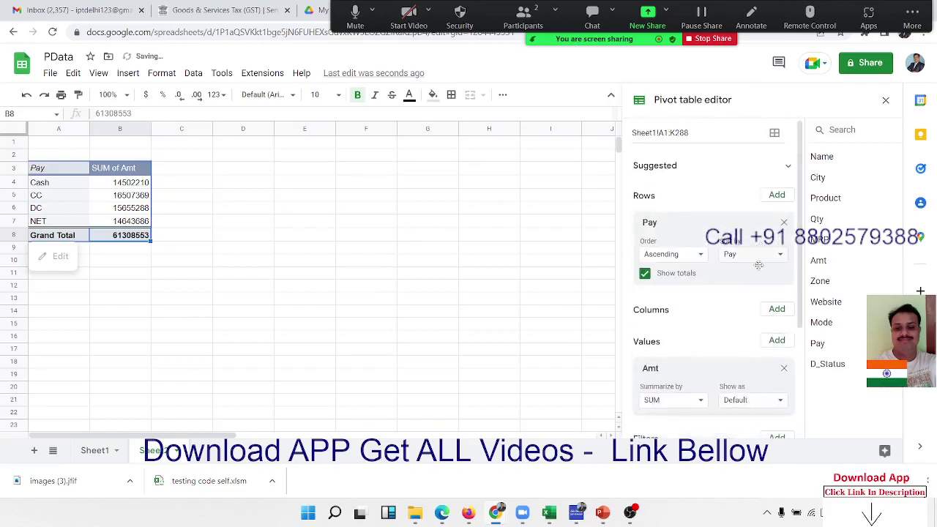
click(777, 309)
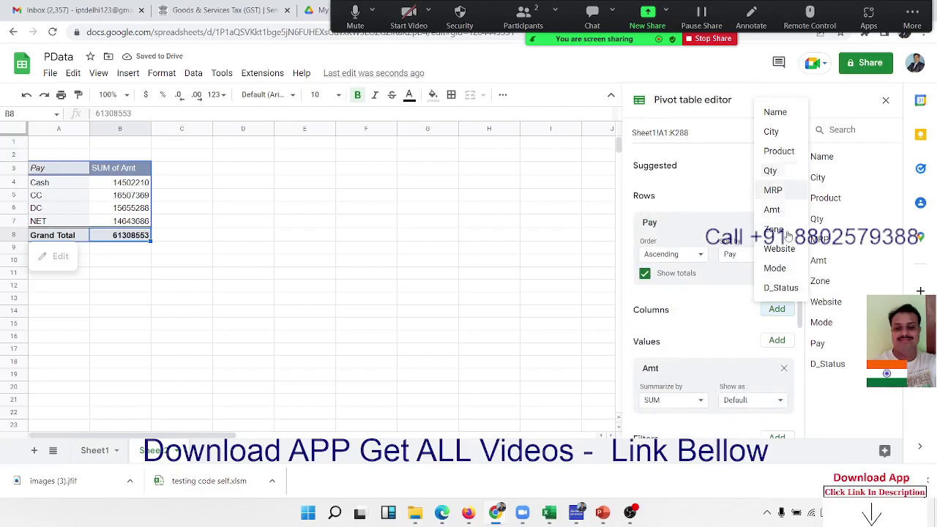
Split the pivot columns by Mode and check each Pay row, Mode column and the 61308553 grand total.
click(776, 268)
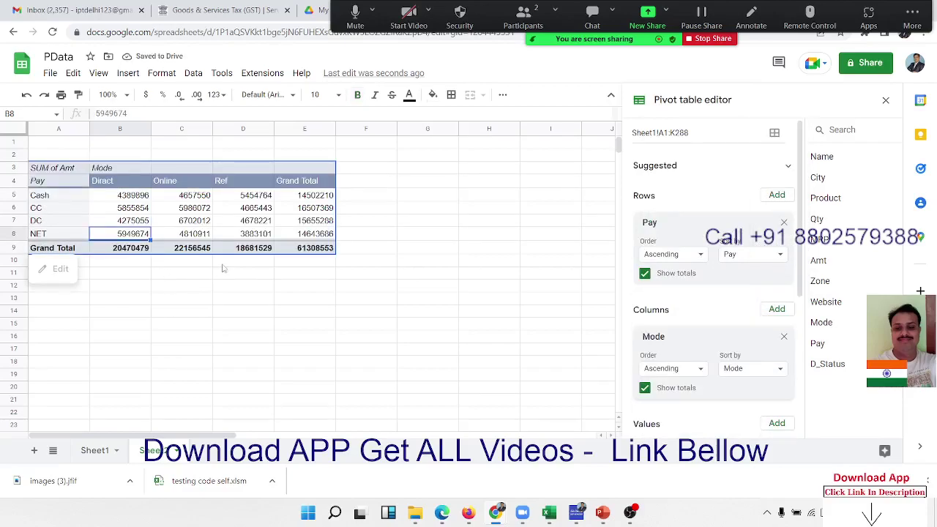
click(309, 251)
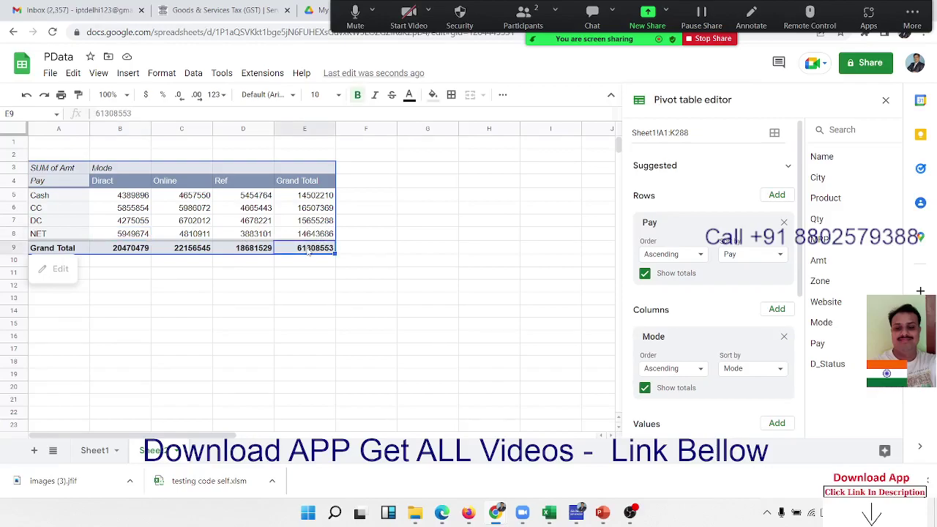
click(66, 195)
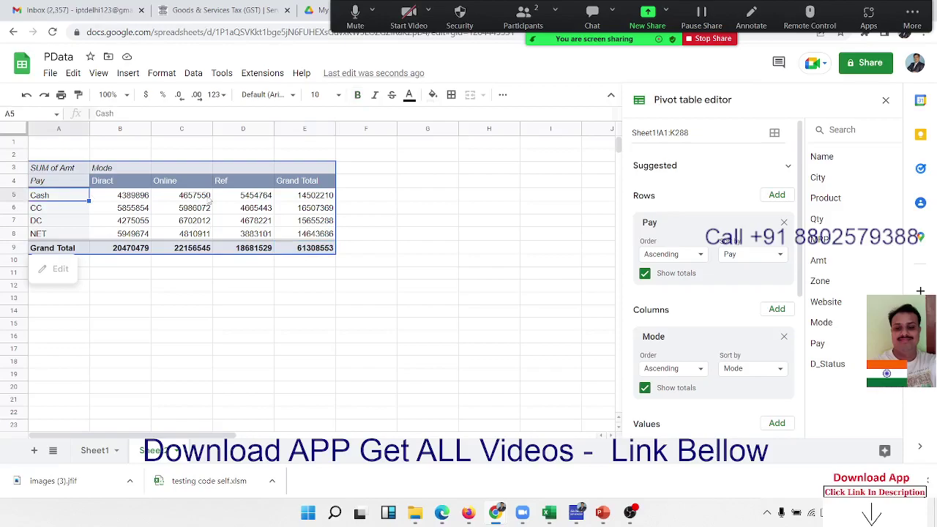
click(316, 202)
click(316, 213)
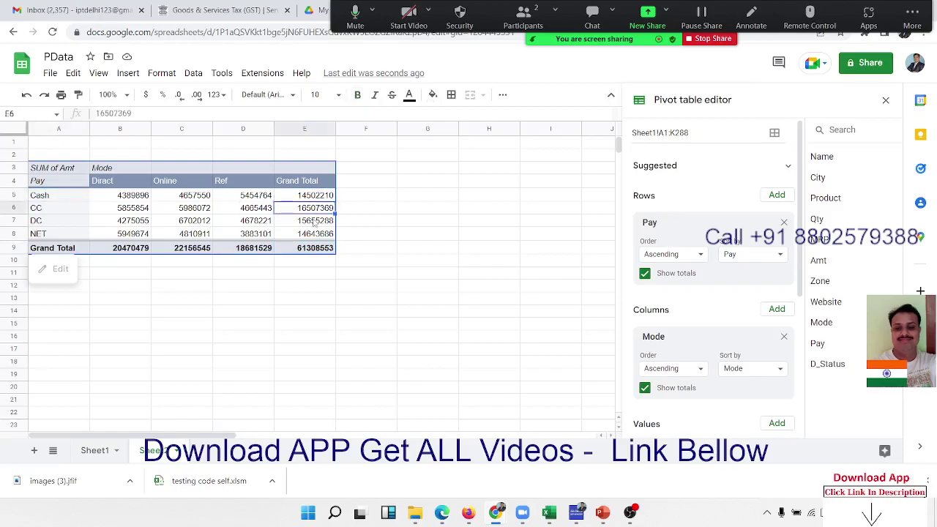
click(315, 223)
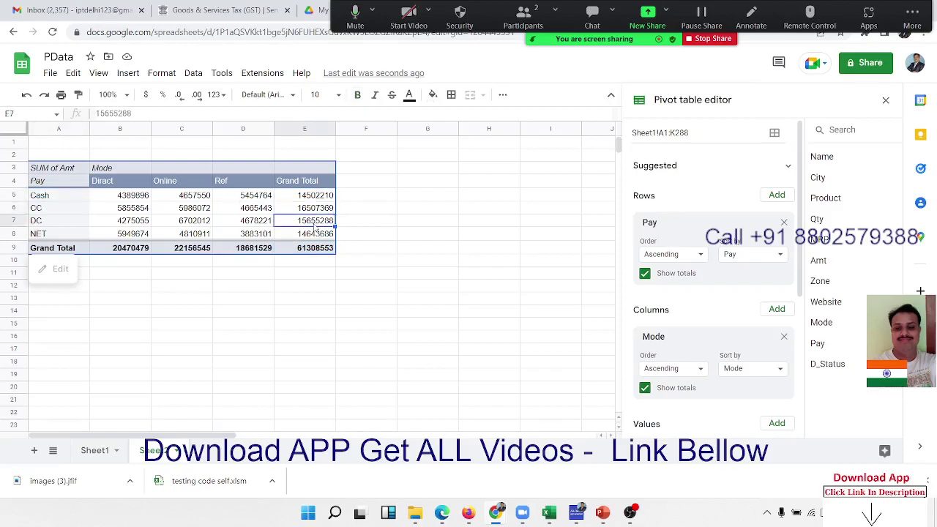
click(315, 233)
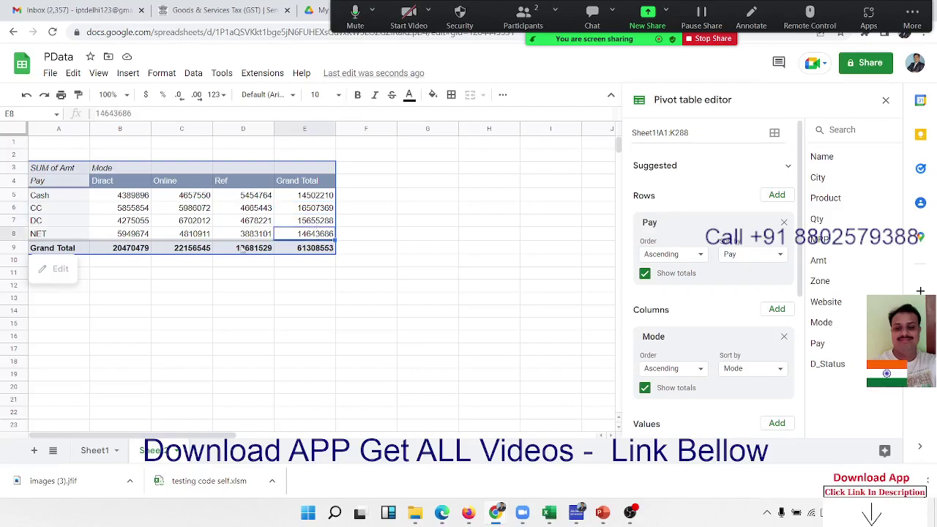
click(140, 245)
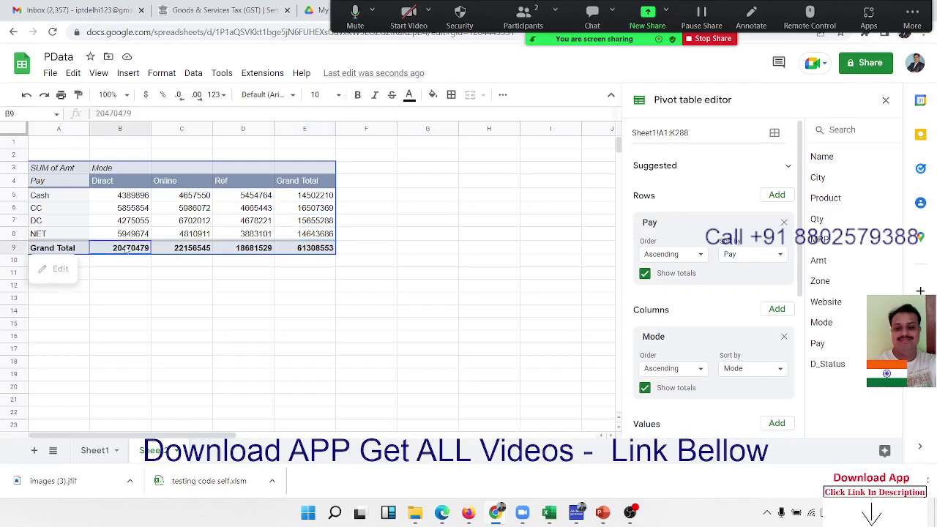
click(183, 249)
click(246, 251)
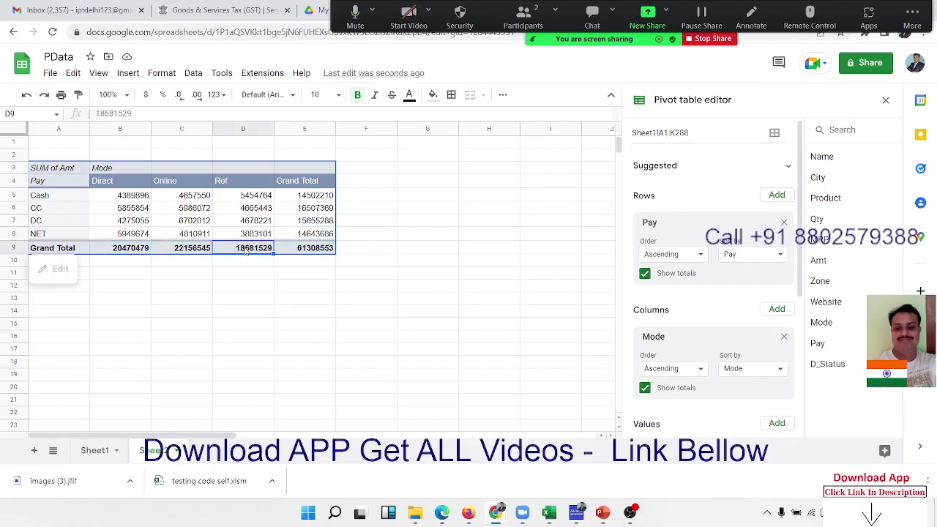
click(316, 248)
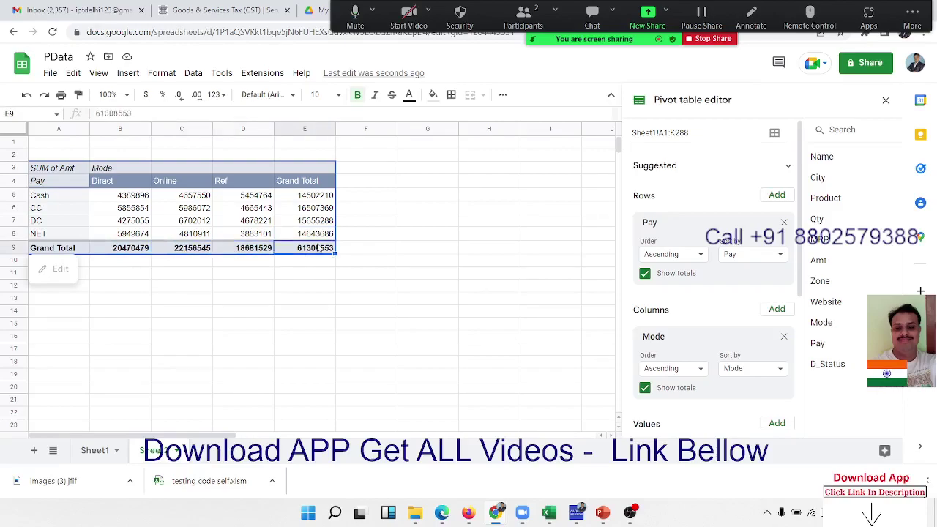
Select the Mode value block, Cash row and Diract column to compare their sums with the totals.
mouse_move(260, 235)
mouse_down()
mouse_move(245, 222)
mouse_move(132, 199)
mouse_up()
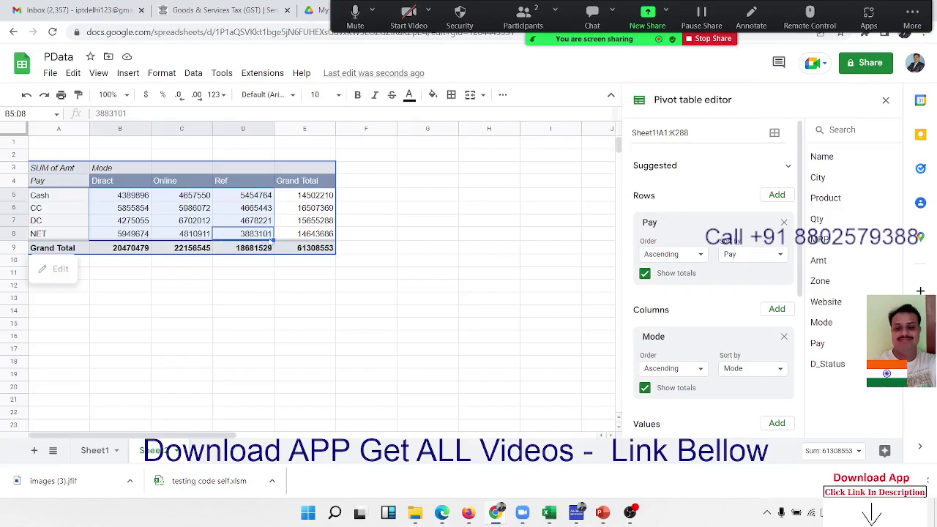
click(313, 250)
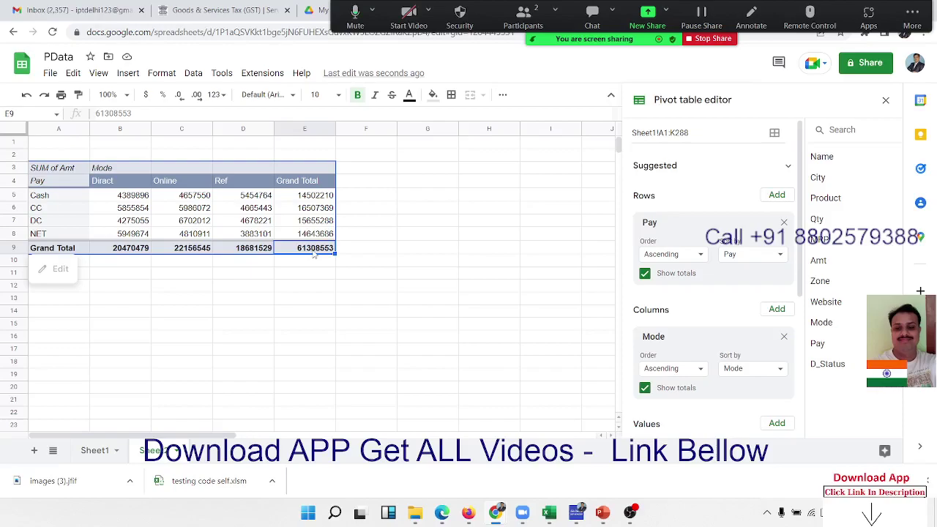
click(295, 195)
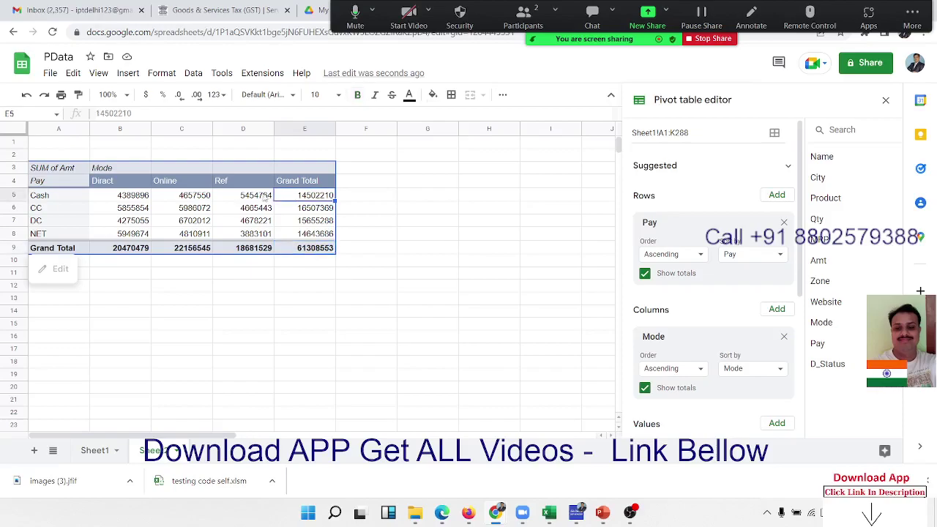
drag(266, 197, 118, 189)
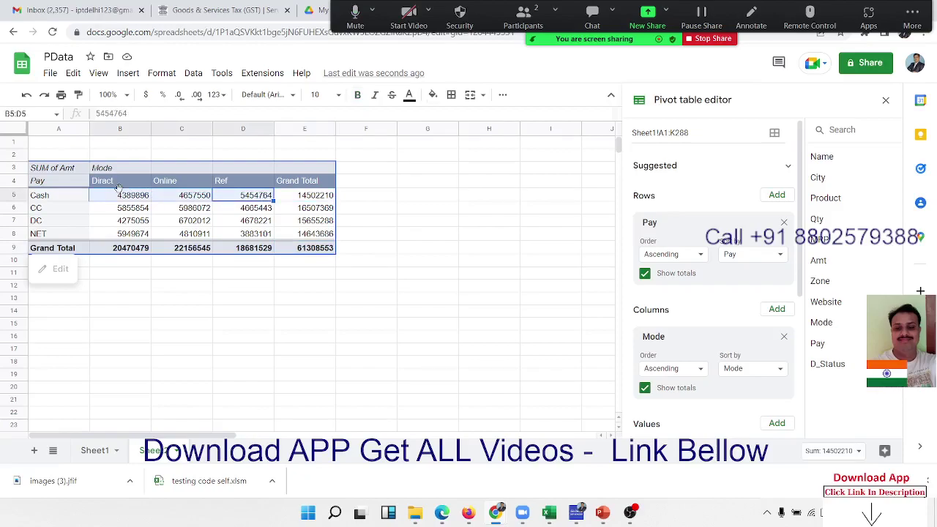
click(118, 251)
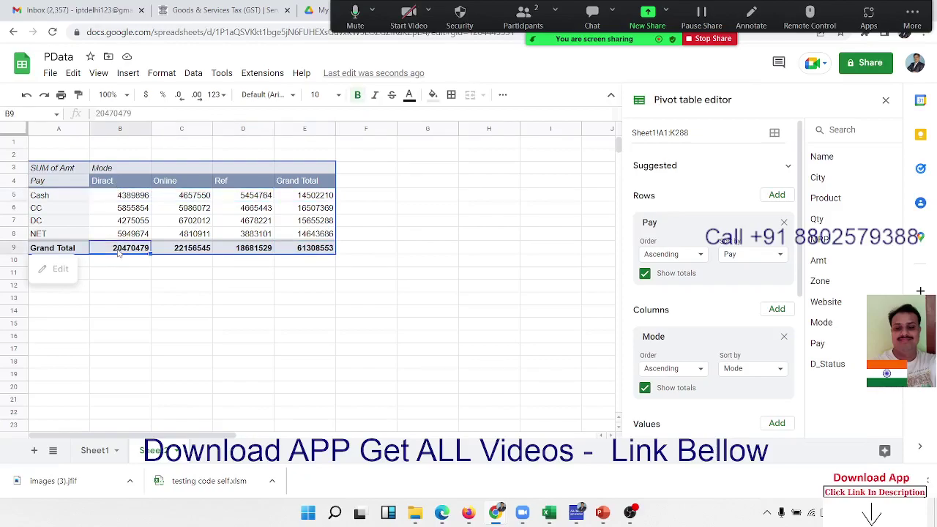
drag(123, 236, 128, 201)
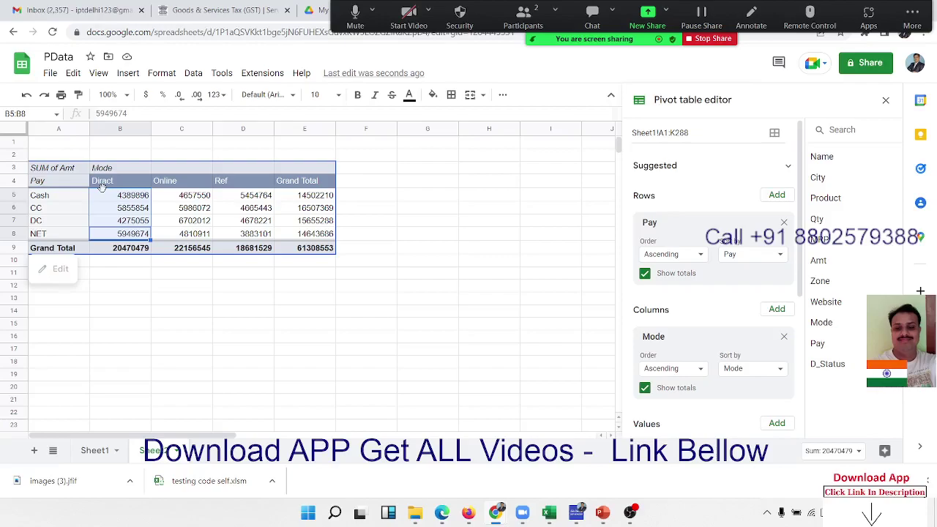
click(298, 254)
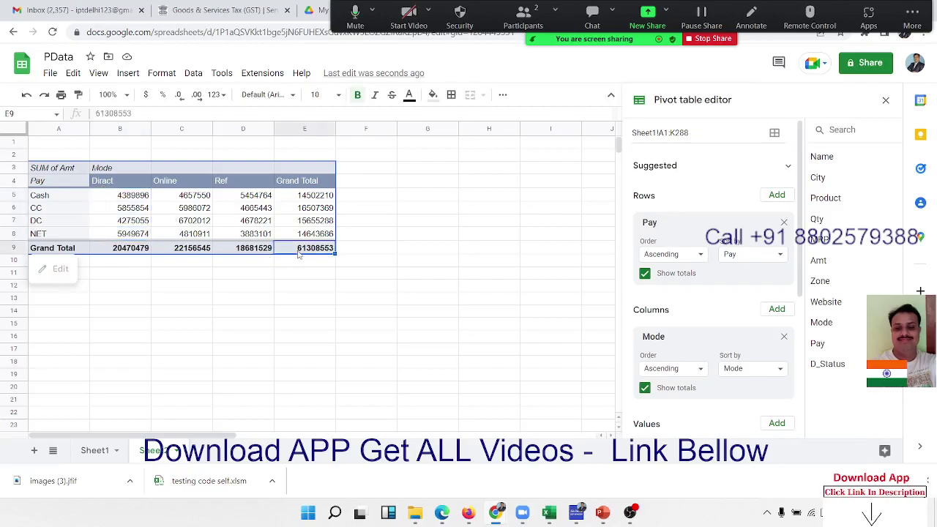
drag(262, 239, 84, 196)
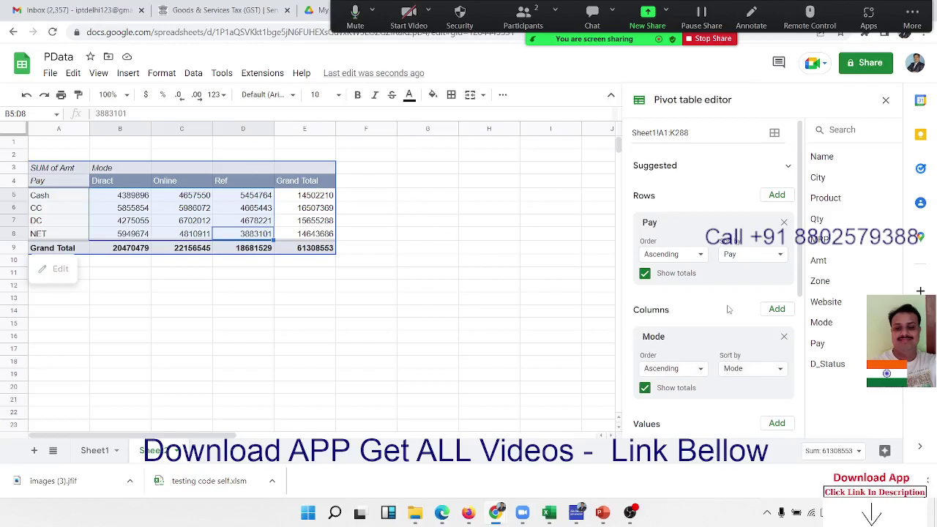
Show Amt sums as % of row and select the Cash percentages across the Mode columns.
scroll(729, 310, down, 3)
click(750, 284)
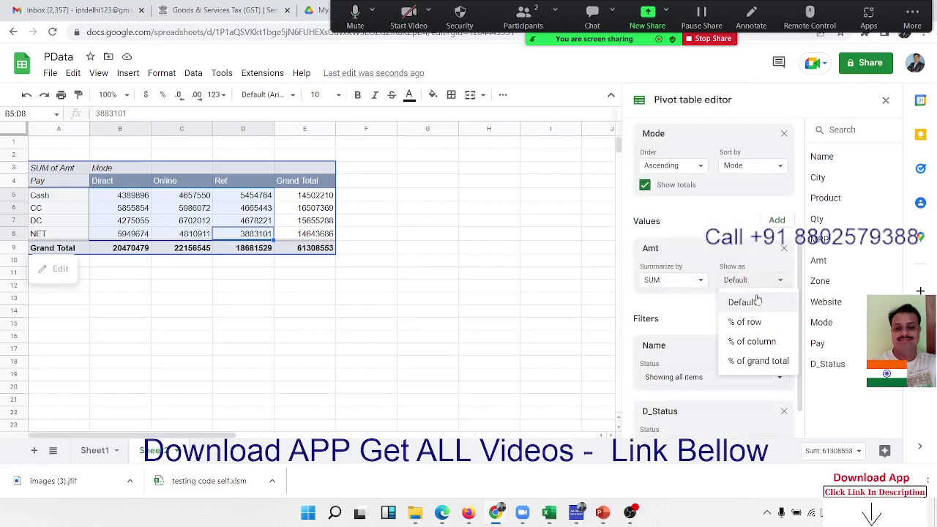
click(739, 323)
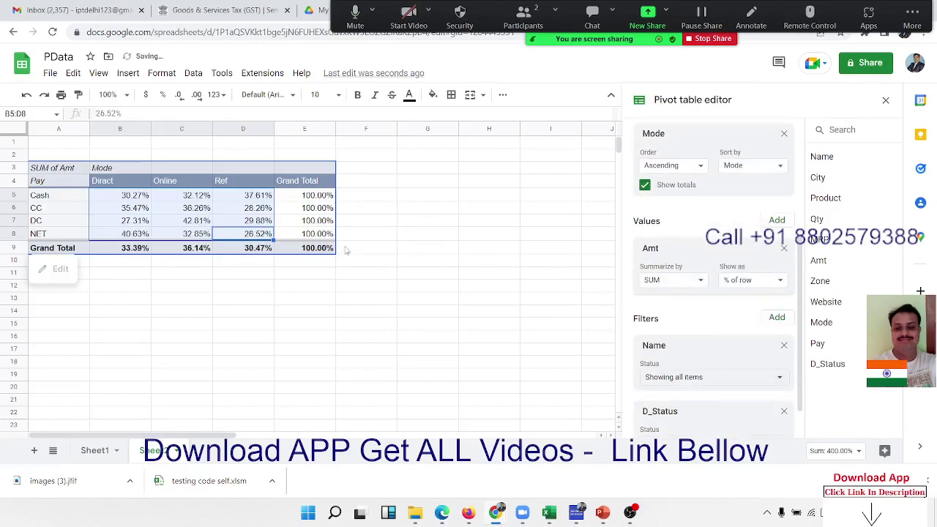
drag(125, 199, 241, 203)
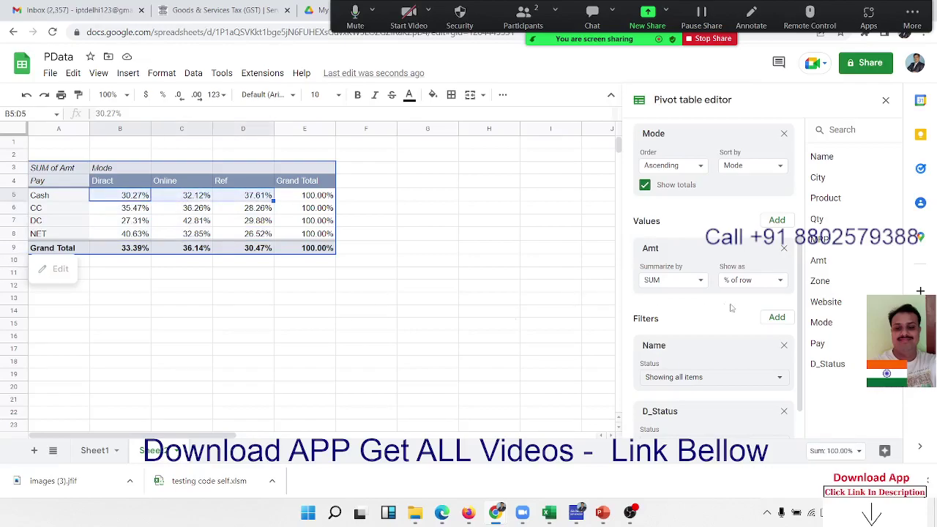
Switch Amt to % of grand total and select the Mode percentages B5:D8 to check they sum to 100%.
click(769, 284)
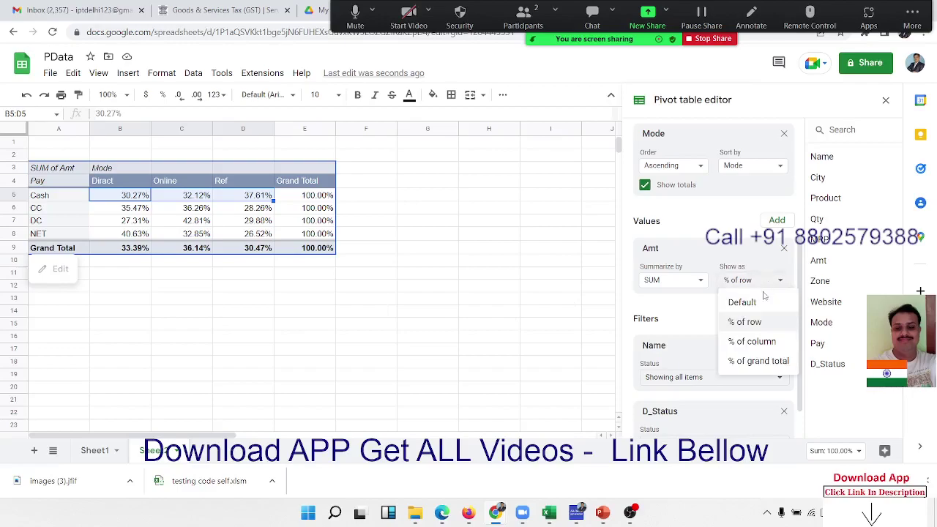
click(768, 361)
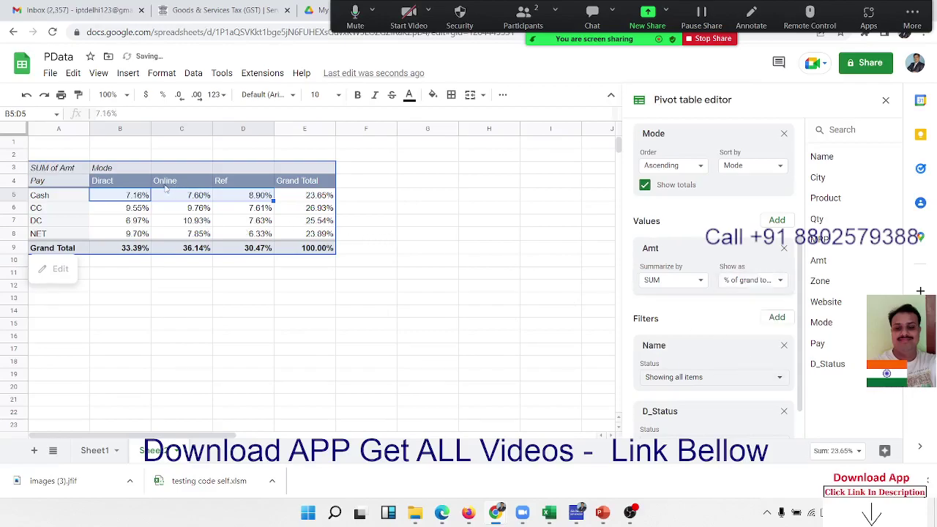
click(139, 196)
drag(197, 208, 251, 234)
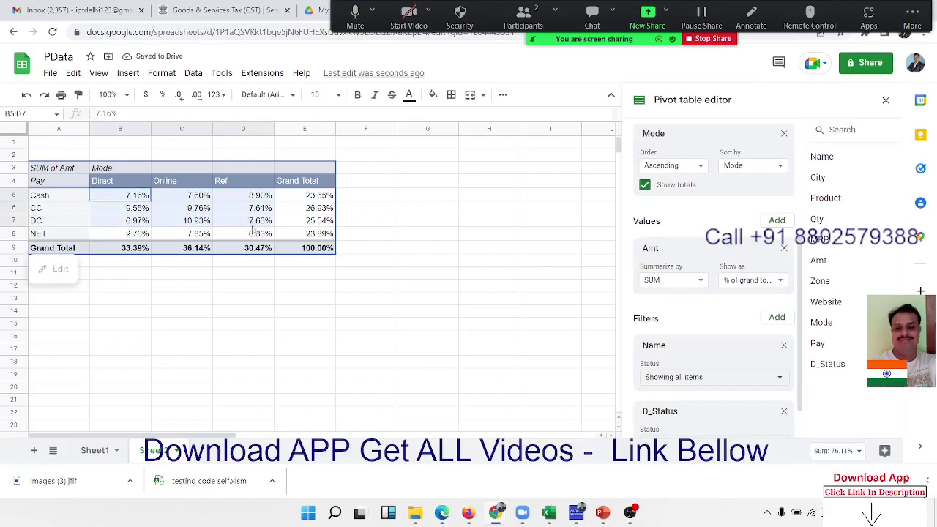
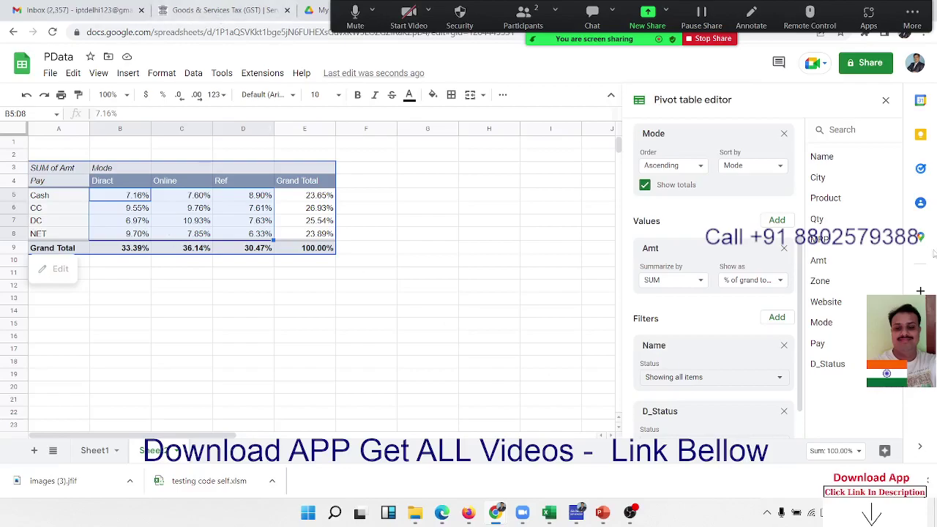
Add a second Amt field to Values as a plain SUM with Default display.
scroll(741, 285, up, 3)
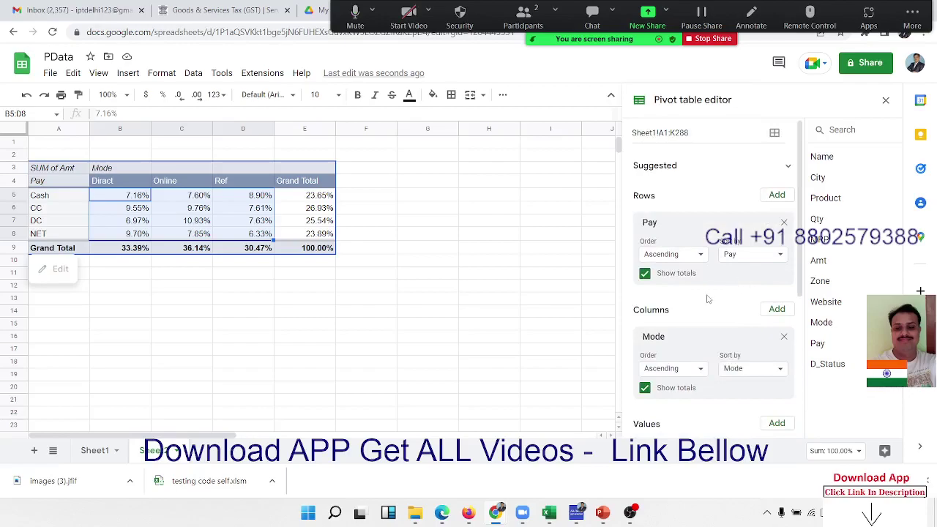
scroll(756, 304, down, 3)
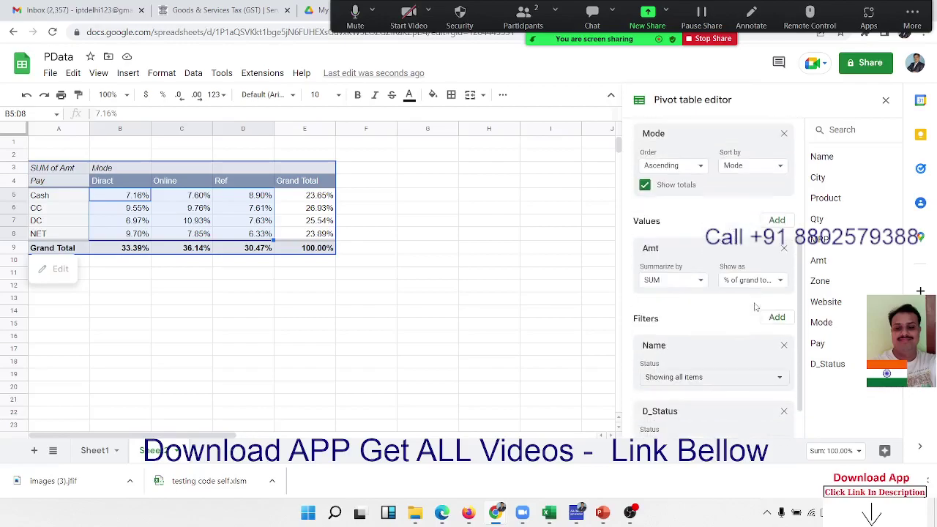
scroll(753, 301, up, 3)
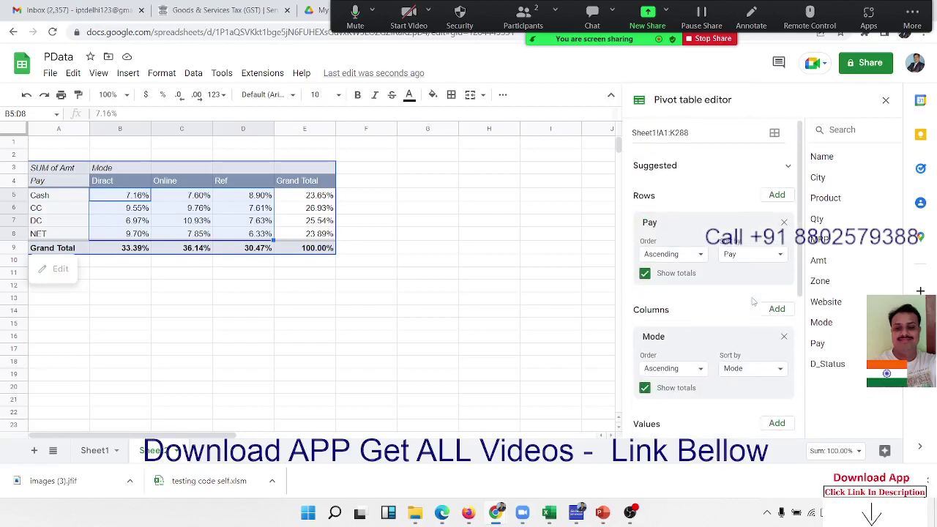
scroll(715, 349, down, 2)
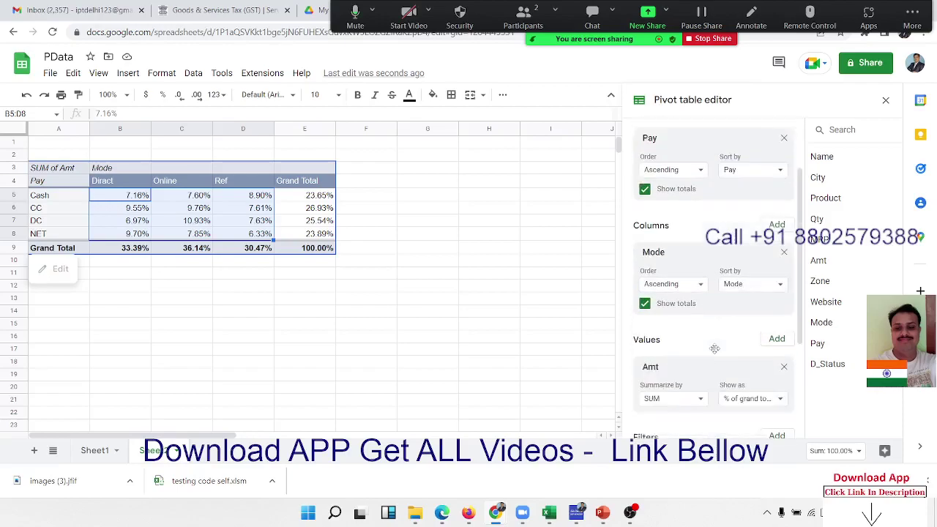
scroll(715, 349, down, 2)
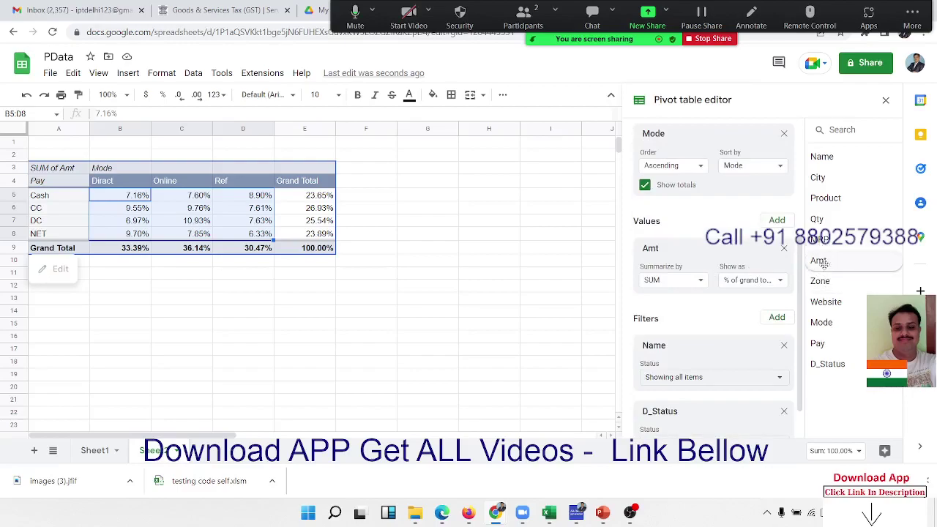
drag(823, 264, 656, 311)
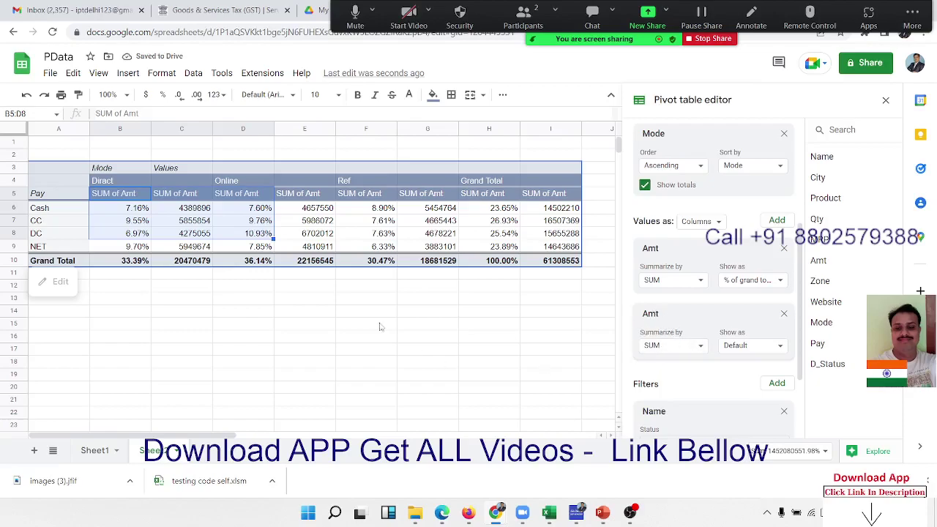
click(106, 208)
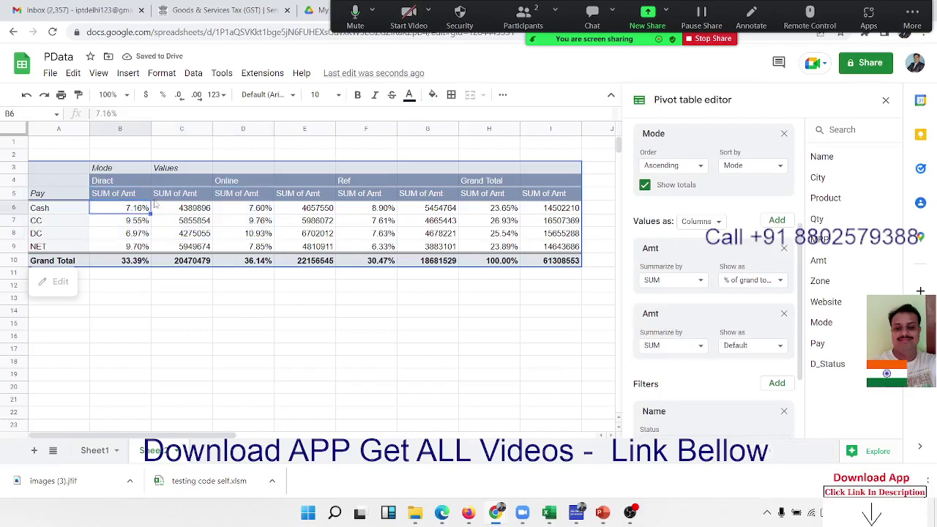
click(207, 208)
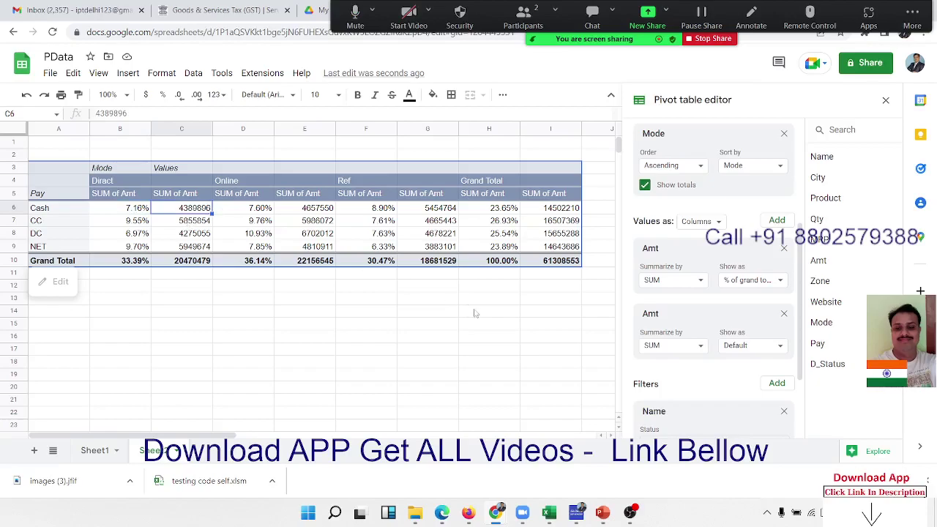
Move the plain Amt sum ahead of the % of grand total column.
mouse_move(651, 313)
mouse_down()
mouse_move(657, 253)
mouse_move(636, 274)
mouse_up()
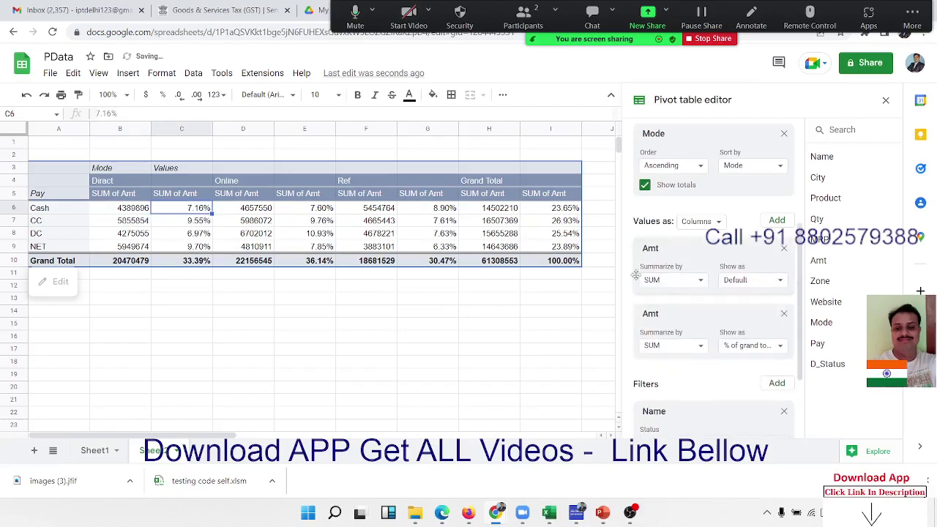
click(145, 213)
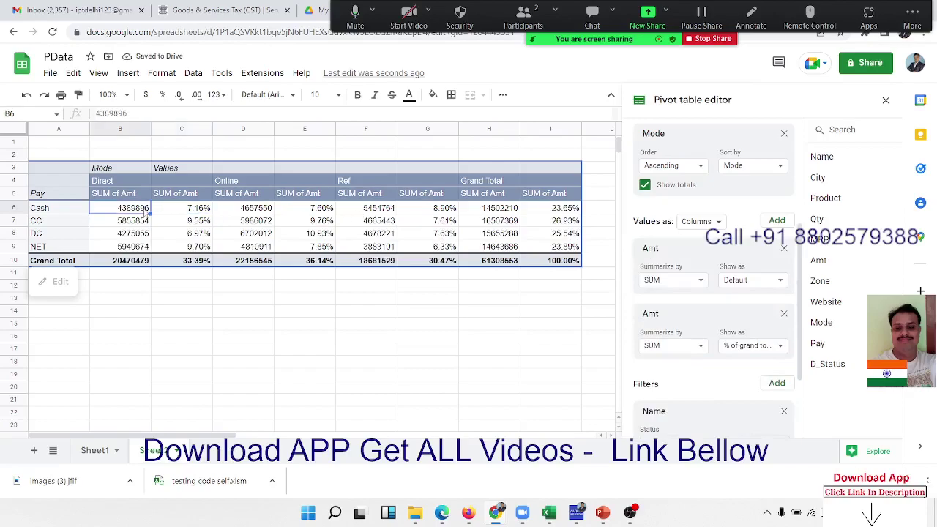
click(186, 212)
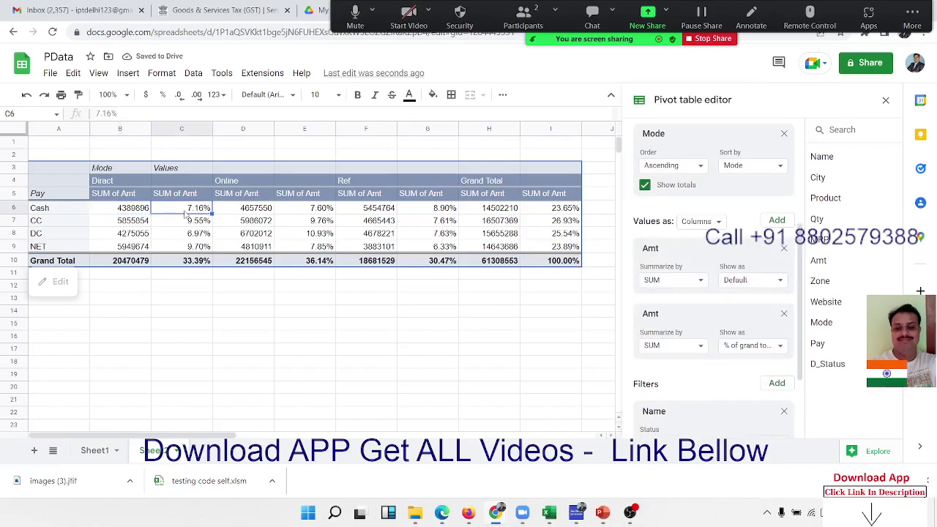
click(145, 196)
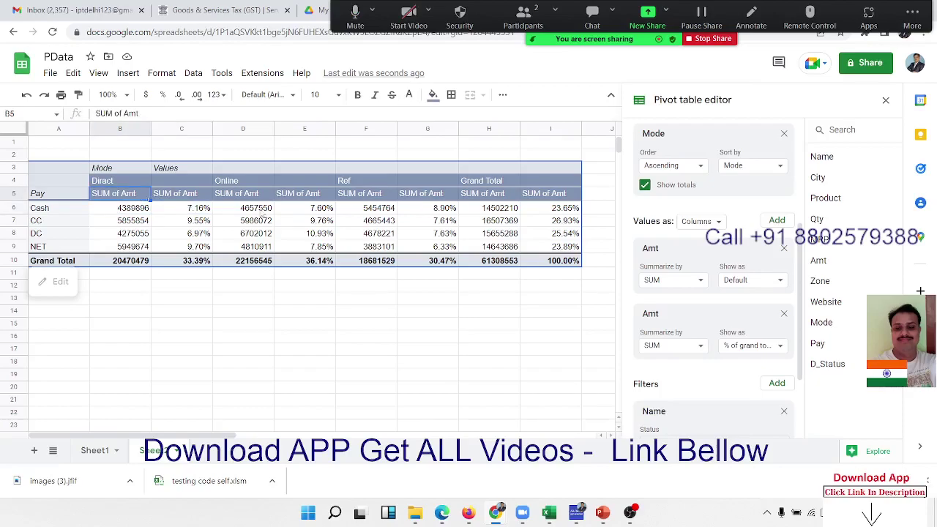
Rename the two value headers to 'Total Sales' and '% Share'.
text(To)
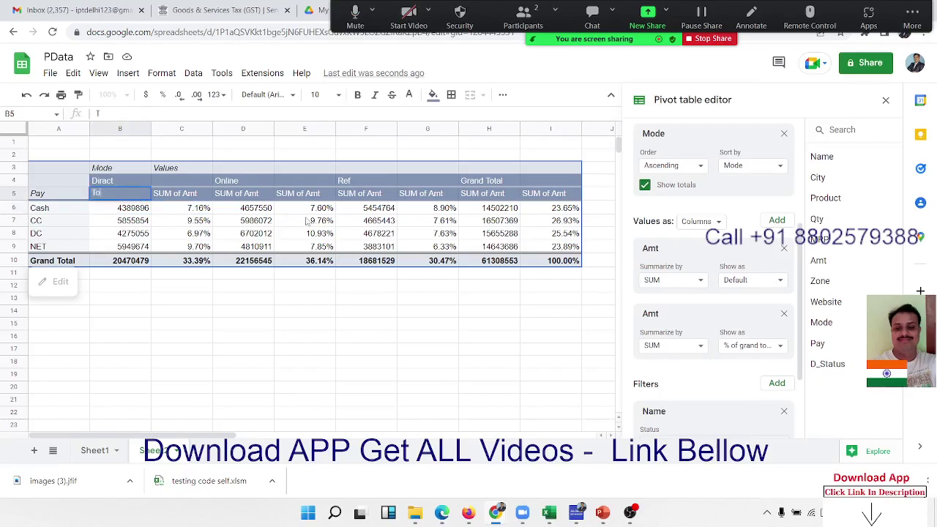
text(tal Sales)
key(Tab)
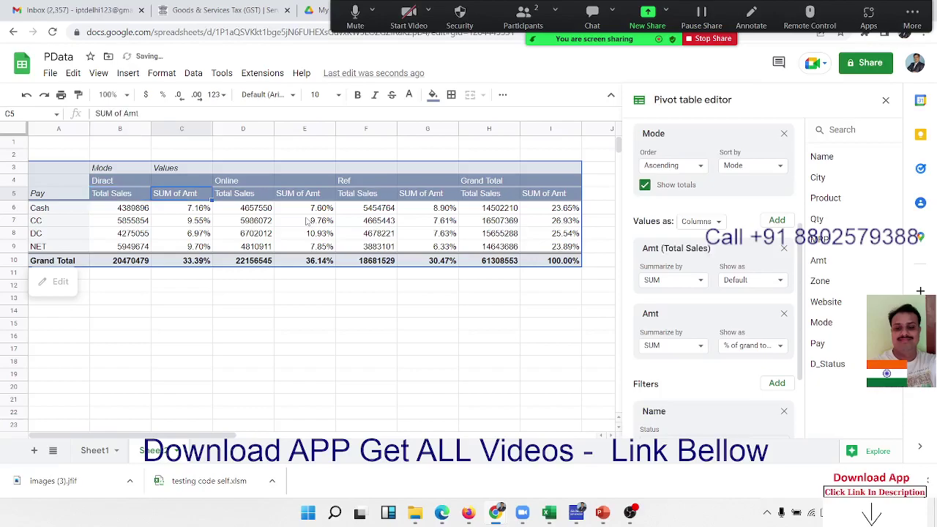
text(% Sha)
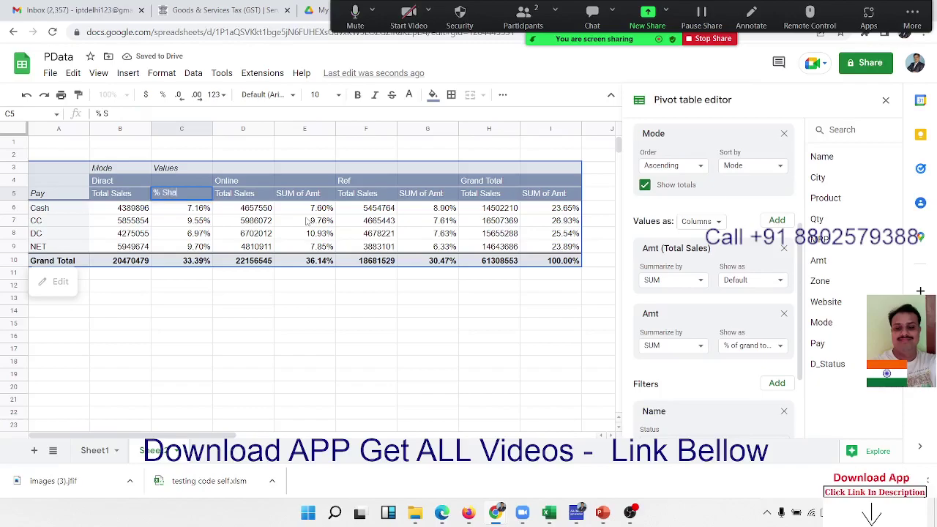
text(re)
key(Return)
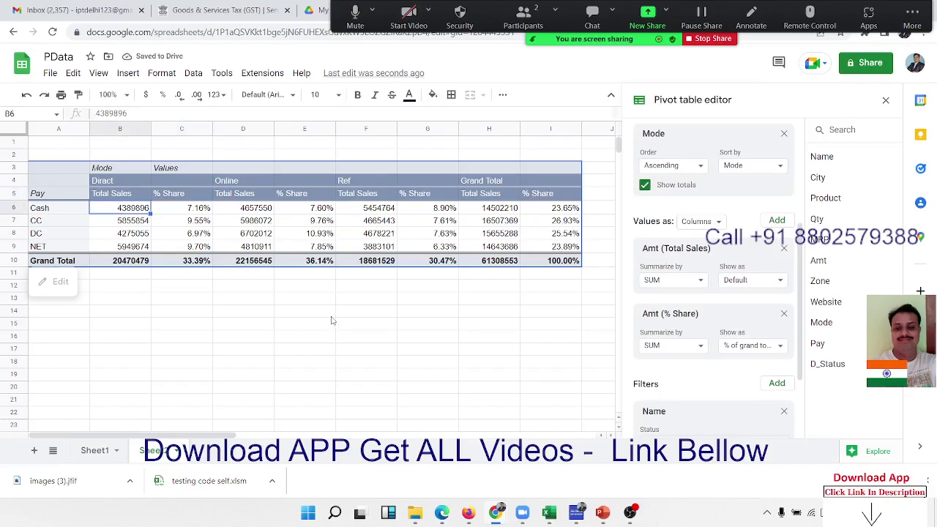
click(230, 233)
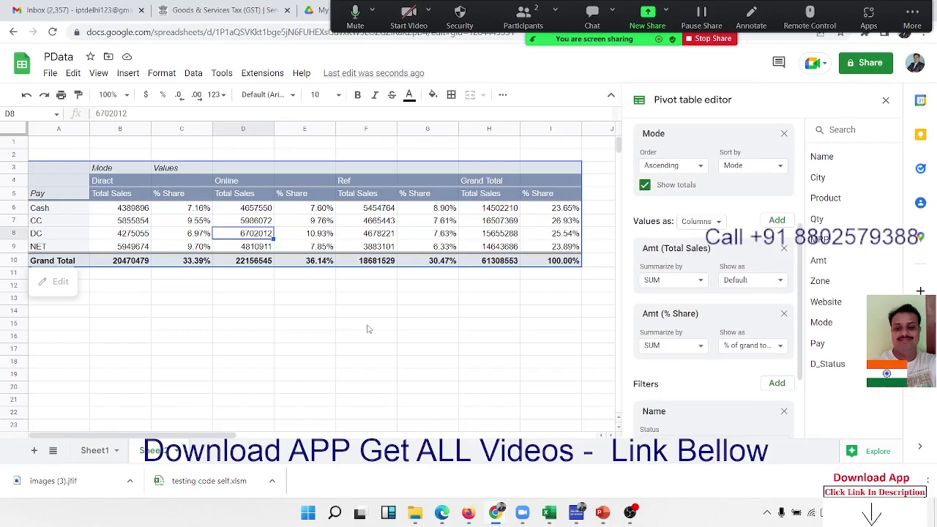
scroll(668, 377, down, 2)
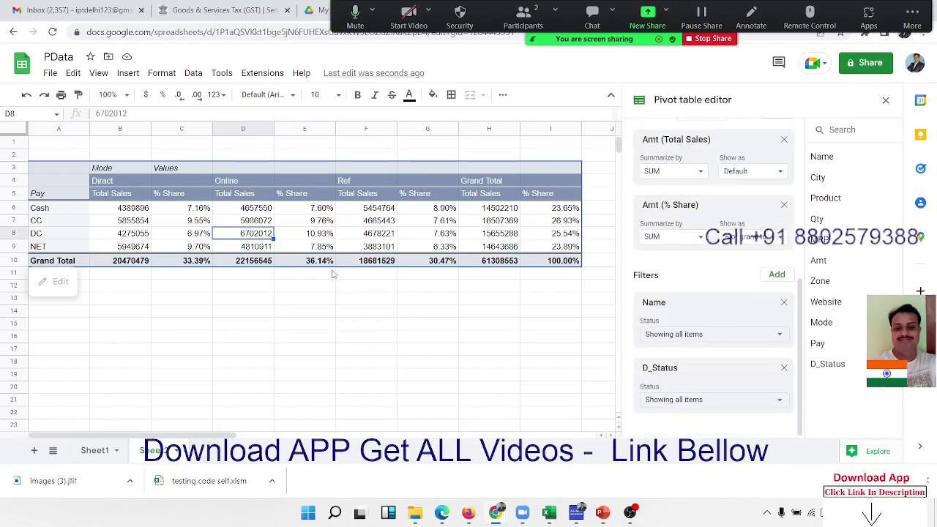
click(129, 75)
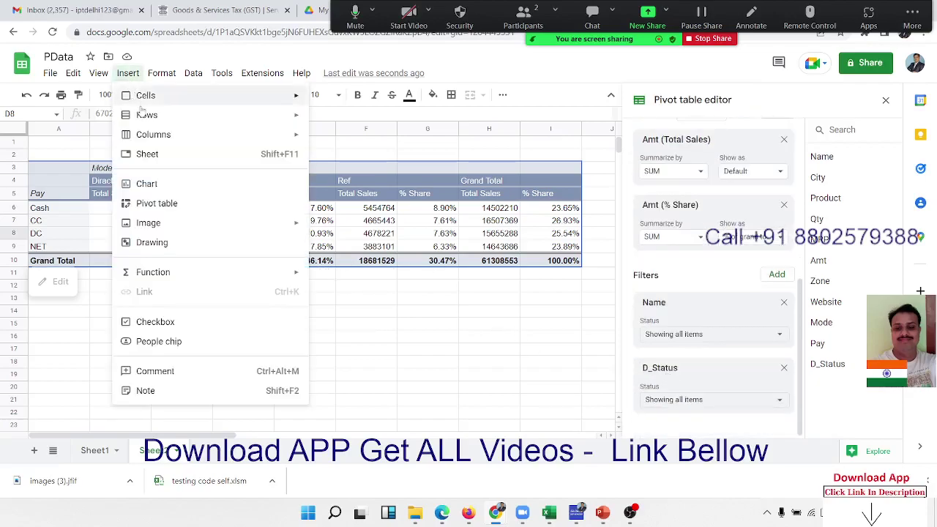
click(150, 185)
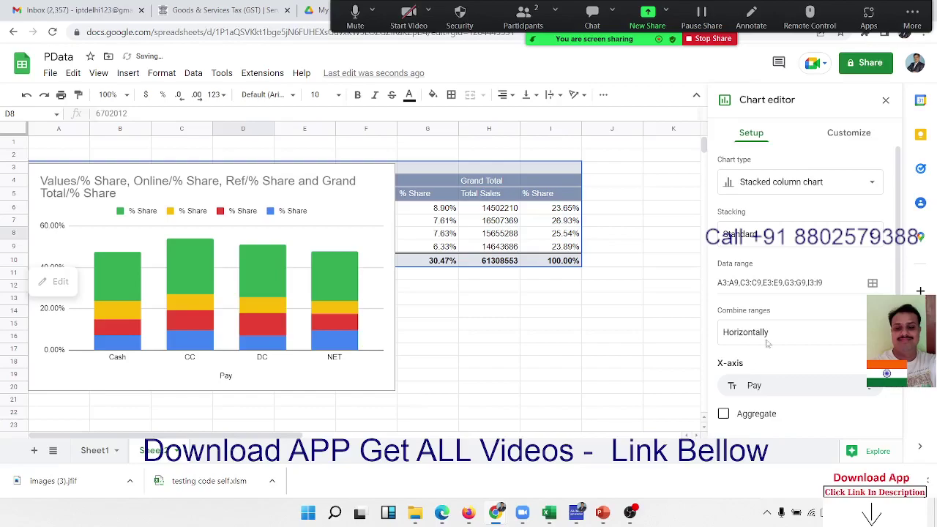
click(788, 181)
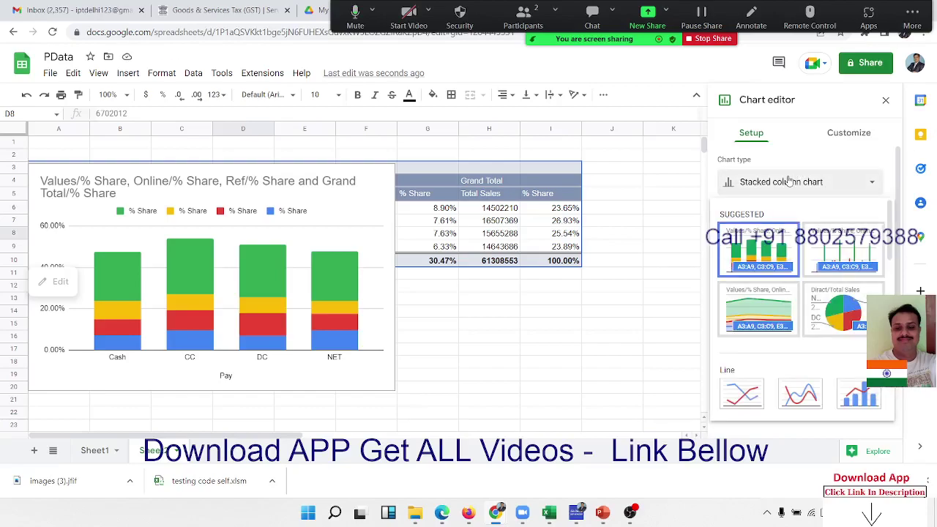
click(362, 213)
key(Delete)
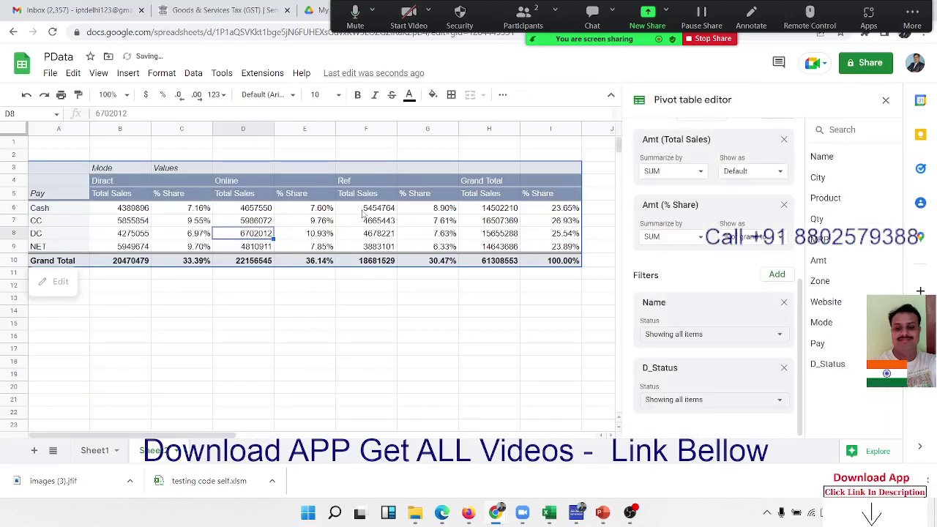
Review the pivot editor panel, expanding and collapsing the Suggested layouts.
scroll(694, 220, up, 3)
scroll(694, 219, up, 2)
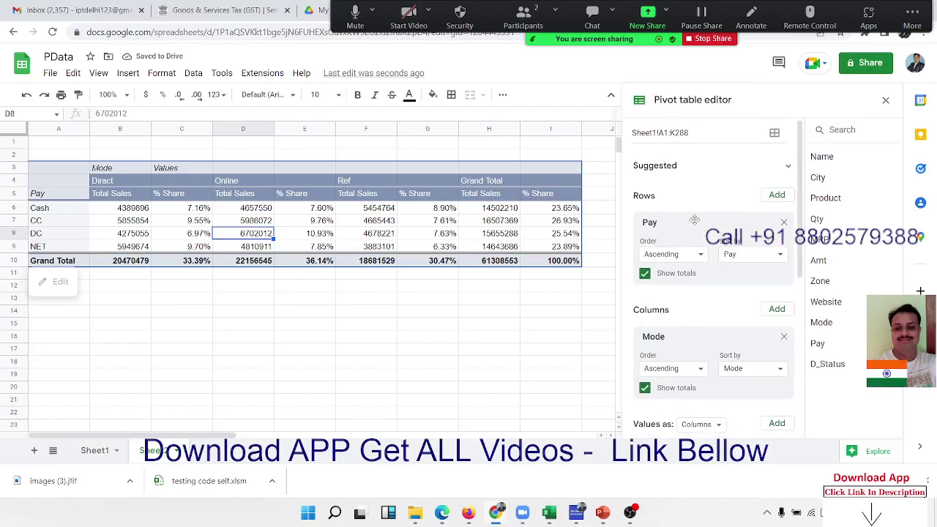
scroll(691, 265, down, 2)
scroll(691, 265, down, 3)
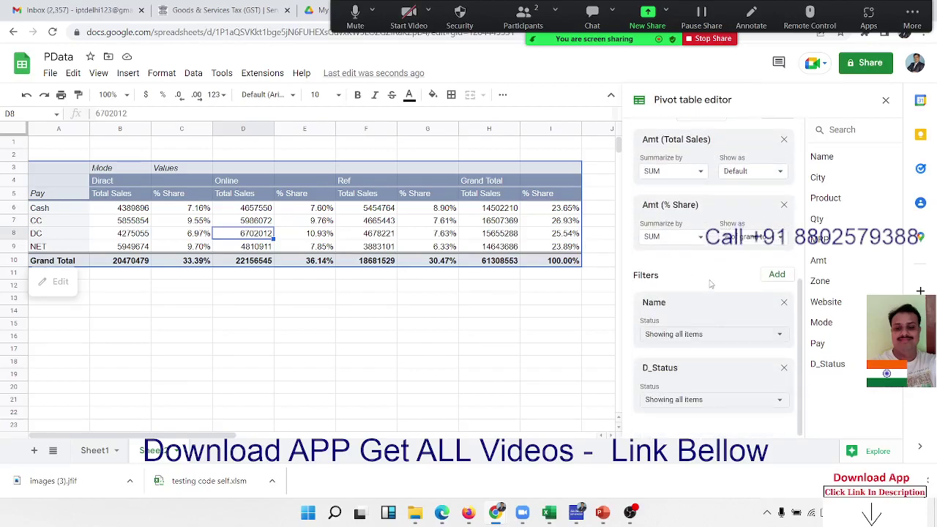
scroll(710, 284, up, 2)
scroll(710, 278, up, 3)
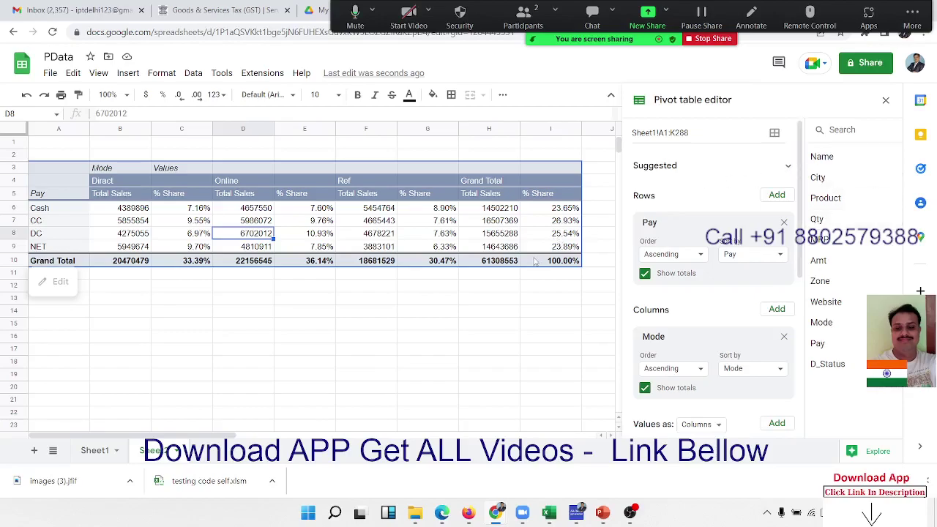
scroll(710, 322, down, 3)
scroll(708, 316, down, 2)
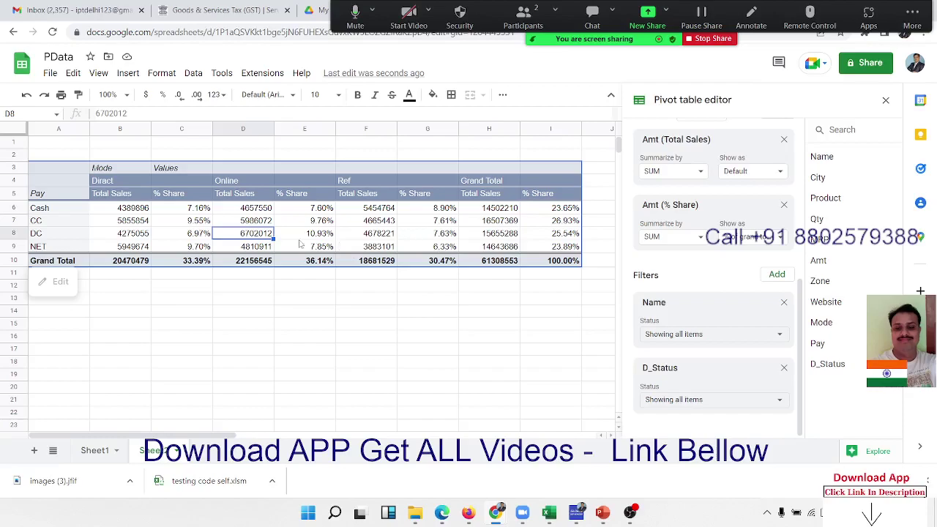
scroll(736, 293, up, 3)
scroll(737, 293, up, 2)
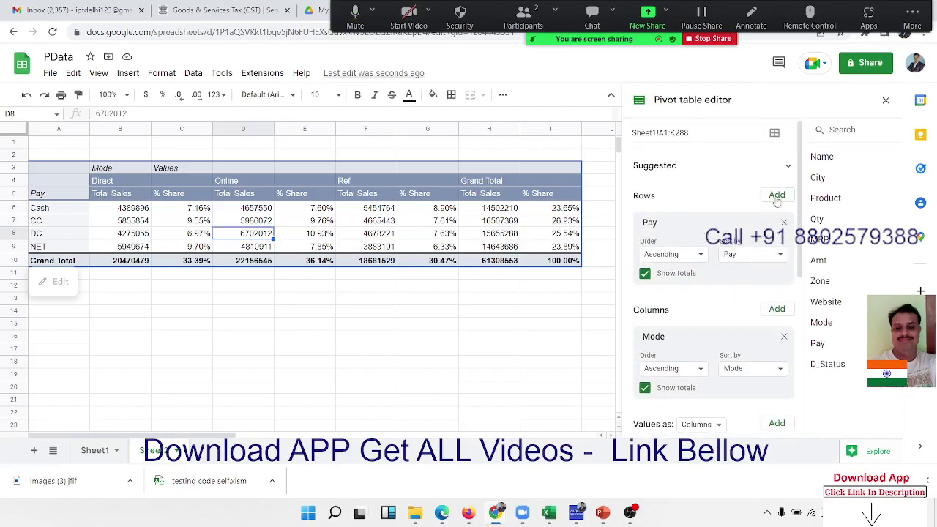
click(788, 166)
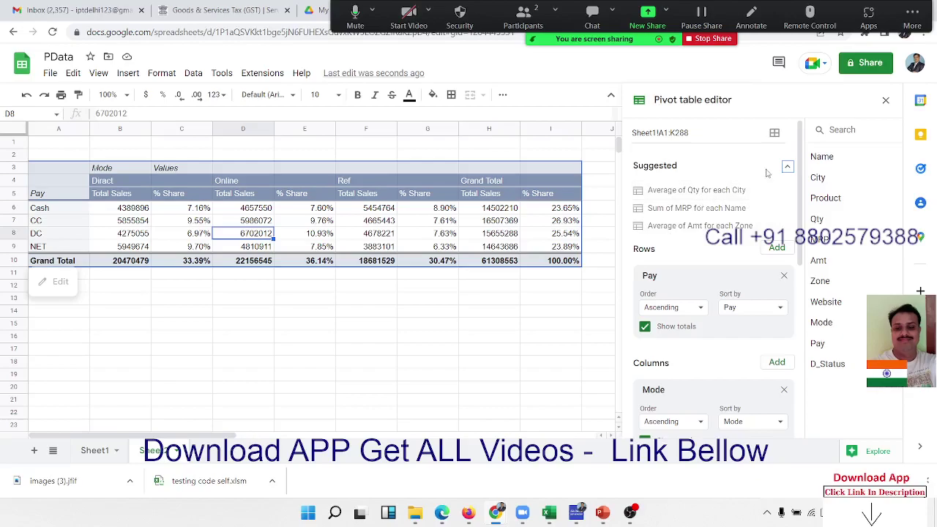
click(789, 168)
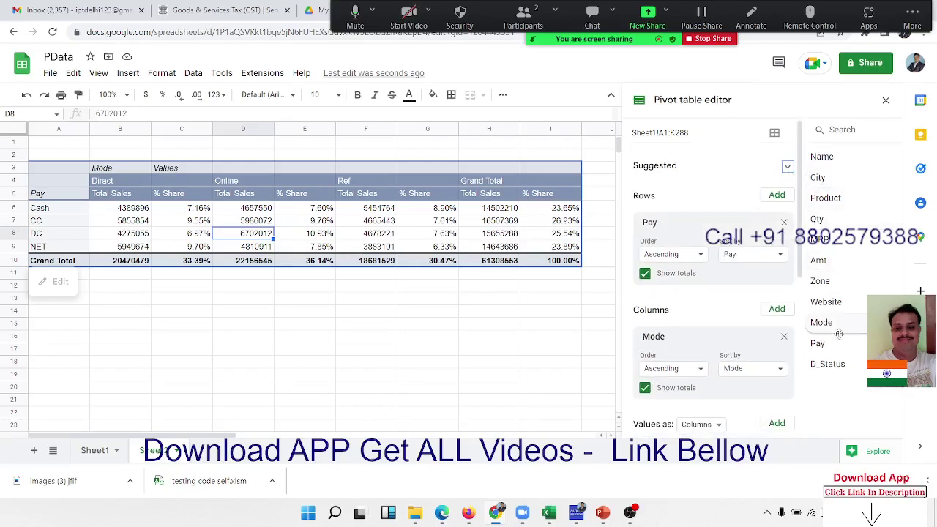
Check the Name filter's value list without changes and close the pivot table editor.
scroll(679, 291, down, 1)
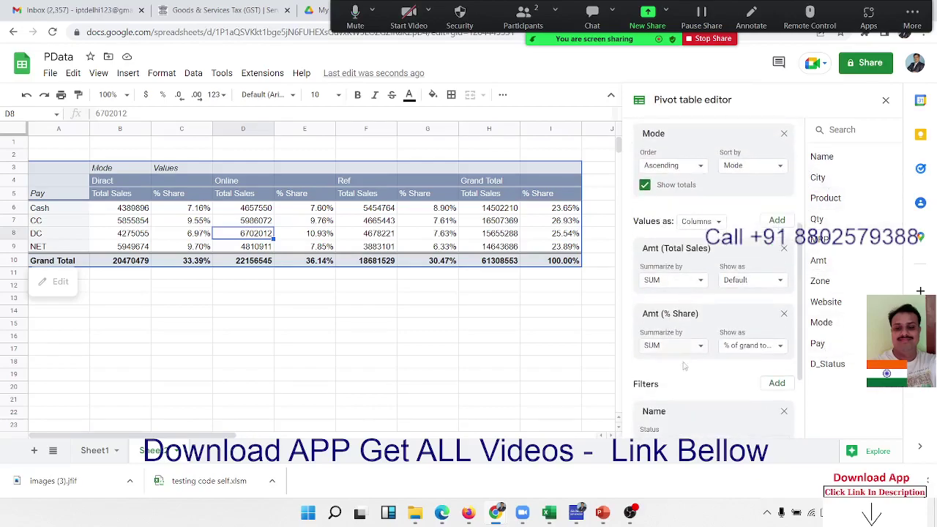
scroll(686, 366, down, 3)
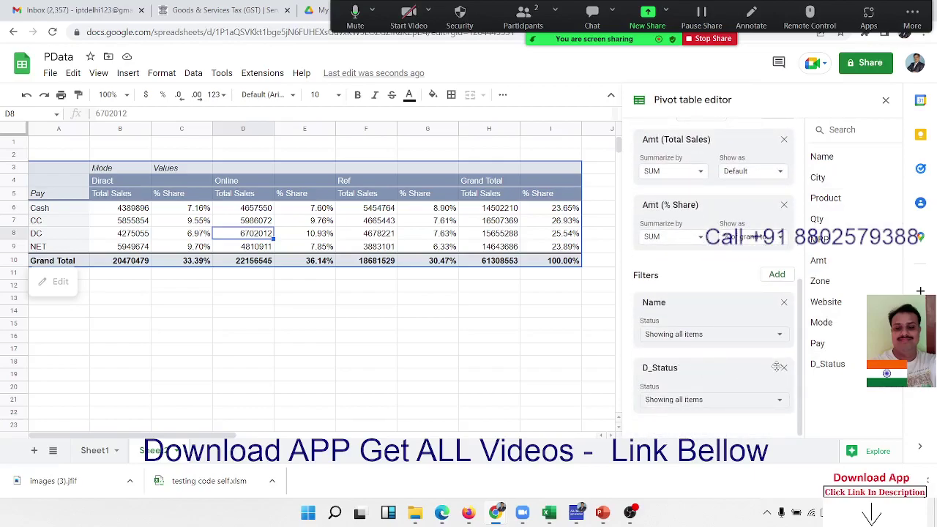
click(750, 335)
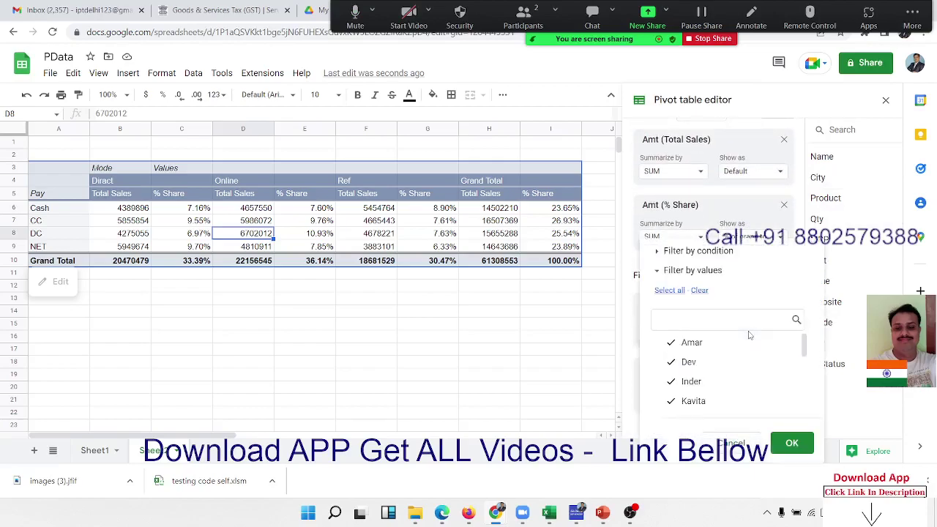
click(339, 326)
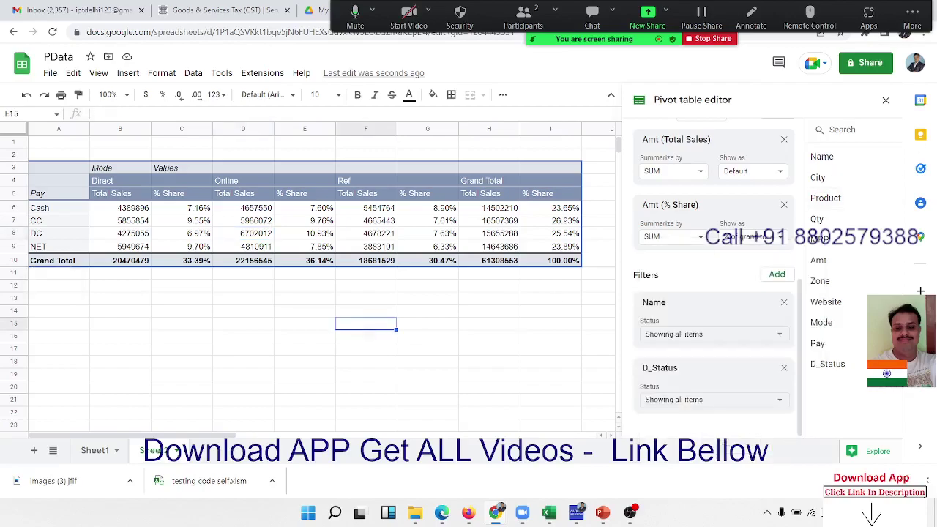
click(886, 100)
Add a slicer from the Data menu that filters by the Product column.
click(355, 208)
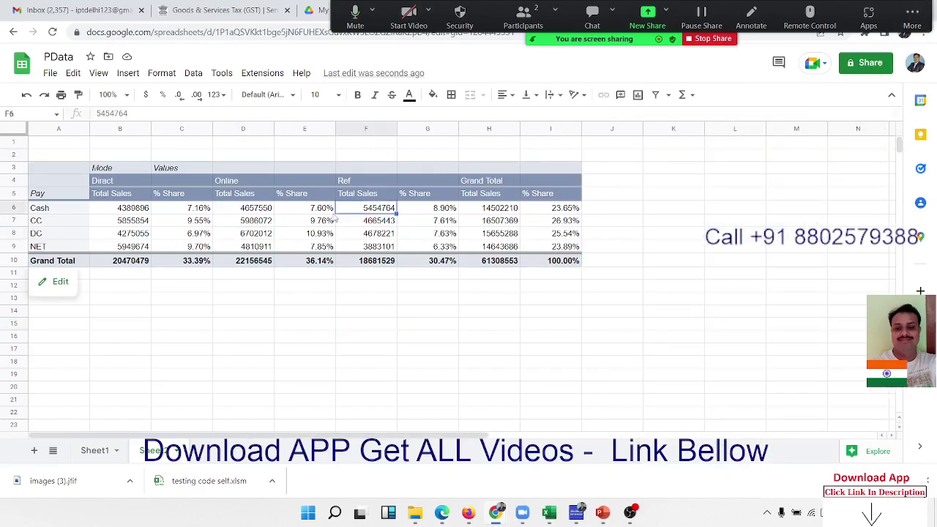
click(223, 76)
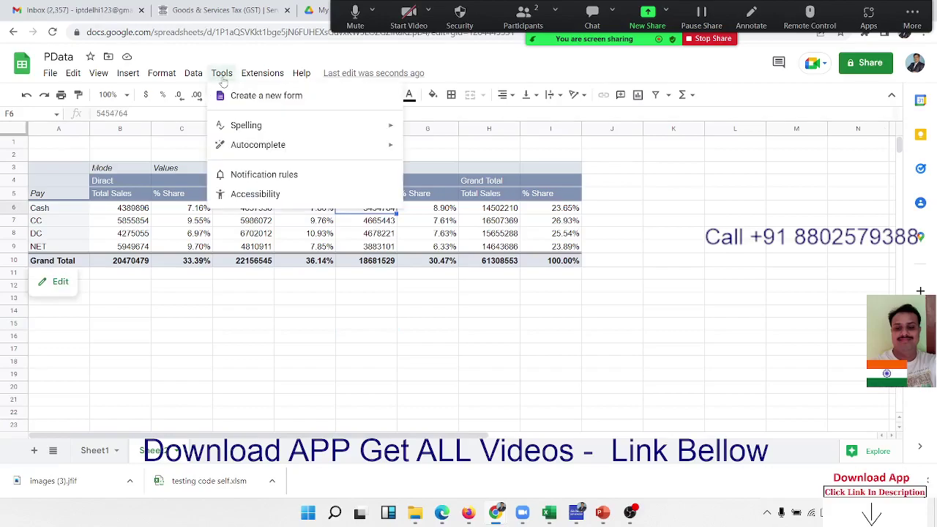
mouse_move(190, 77)
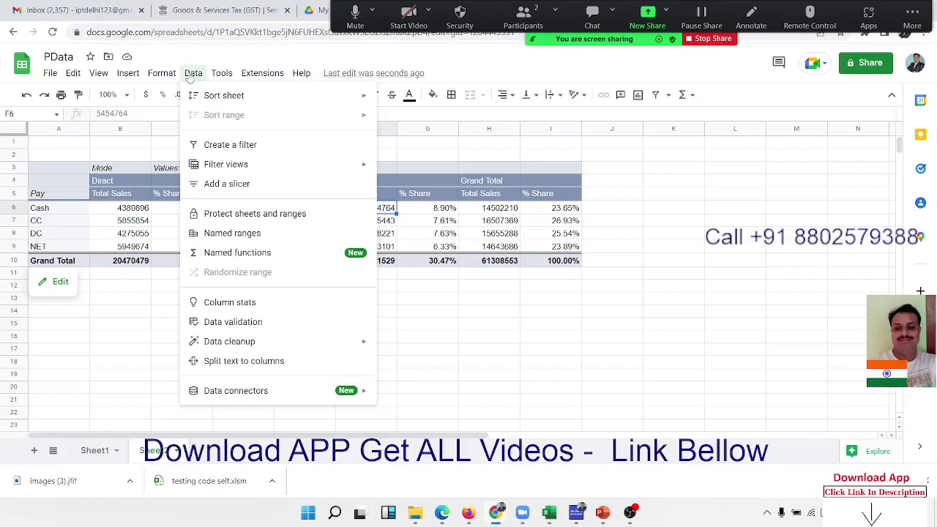
click(226, 184)
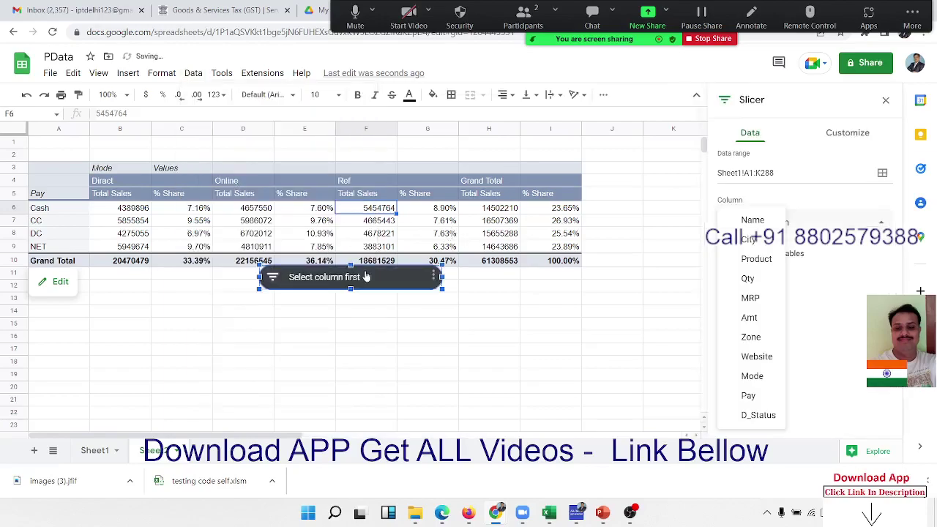
mouse_move(366, 276)
mouse_down()
mouse_move(594, 148)
mouse_move(570, 314)
mouse_up()
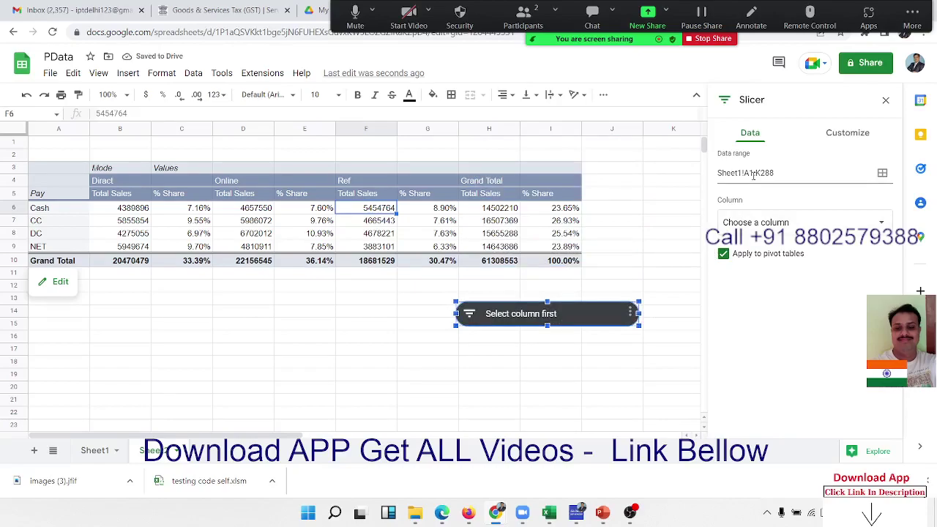
click(743, 233)
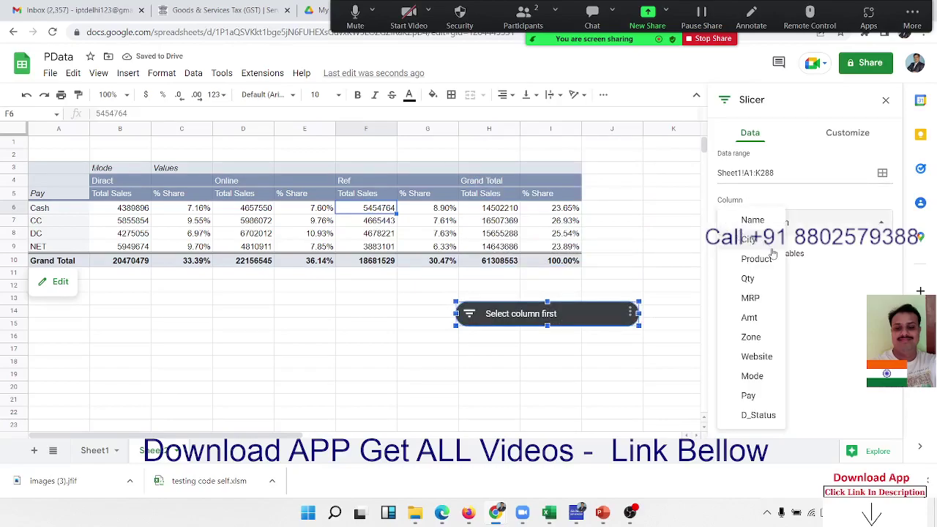
click(768, 260)
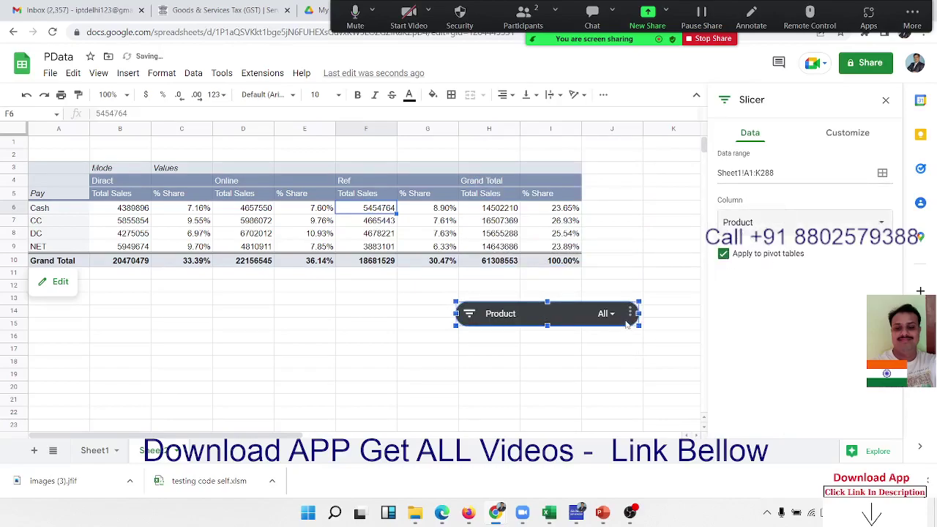
click(546, 351)
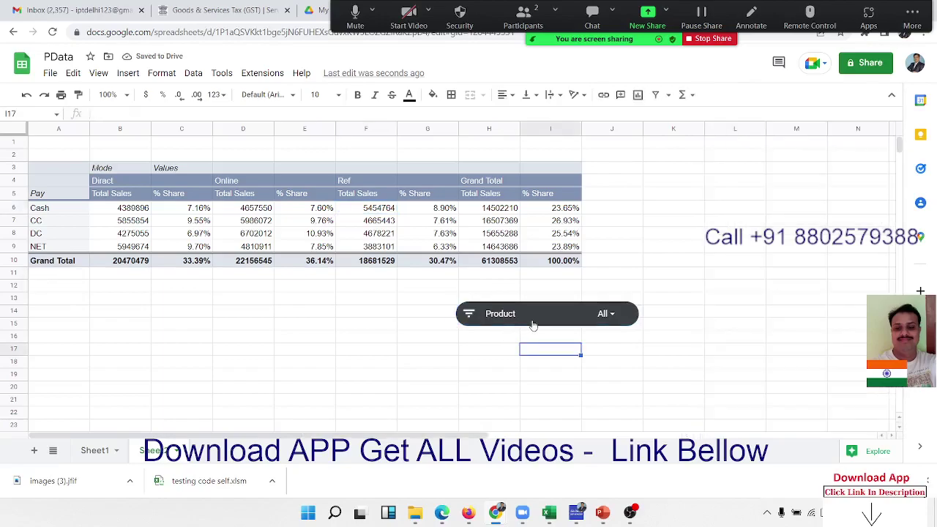
Place the Product slicer above the pivot table in rows 1–2 and narrow it.
drag(533, 325, 174, 169)
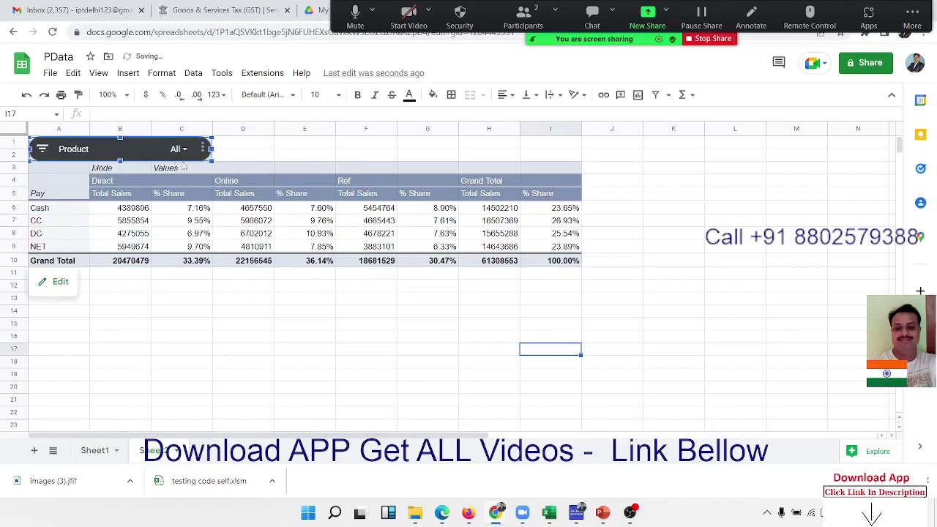
drag(213, 149, 175, 146)
click(166, 147)
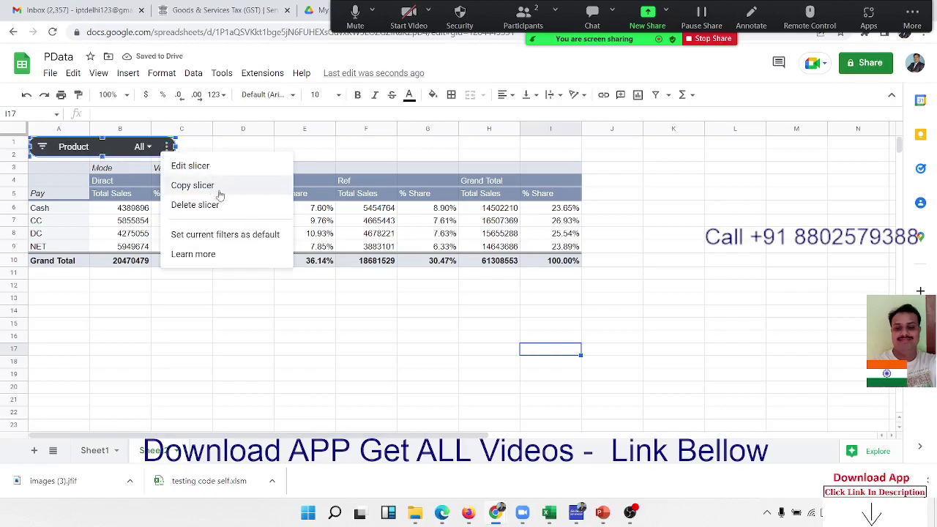
click(185, 310)
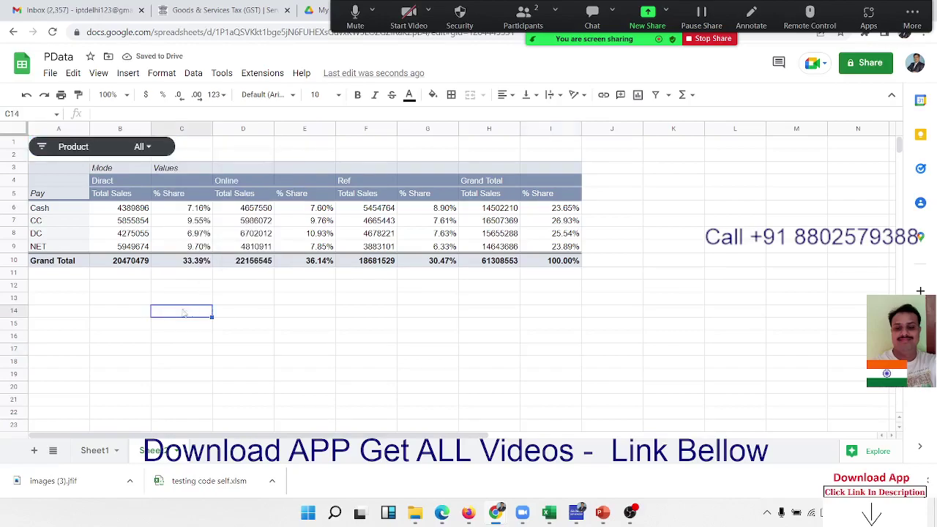
click(41, 147)
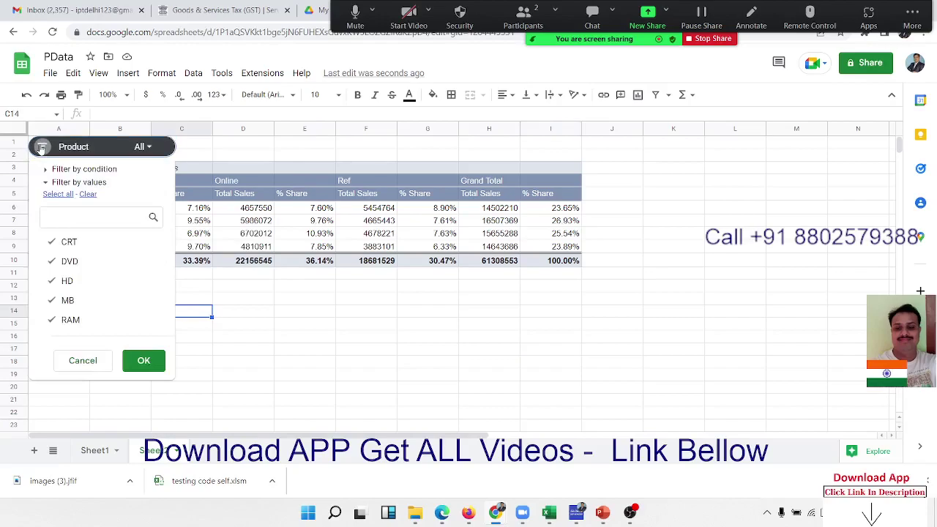
click(42, 148)
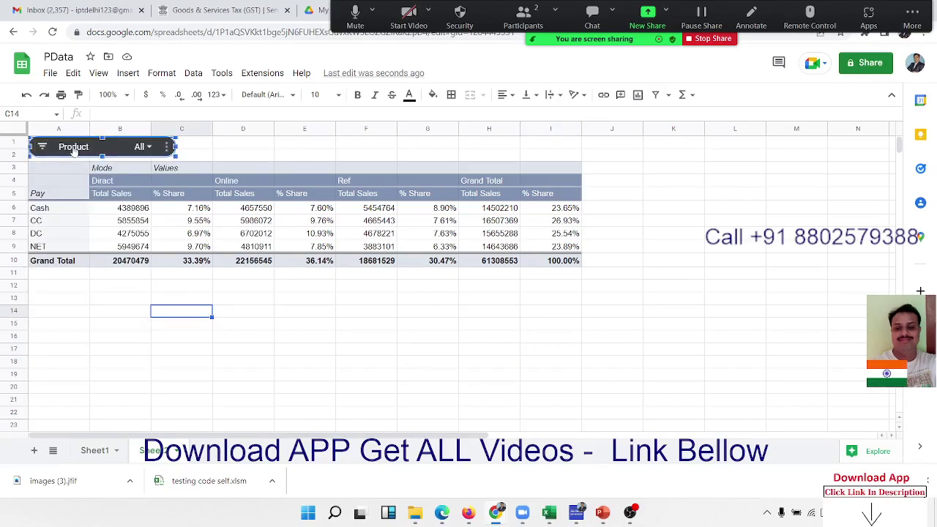
Filter the Product slicer to CRT only.
click(138, 147)
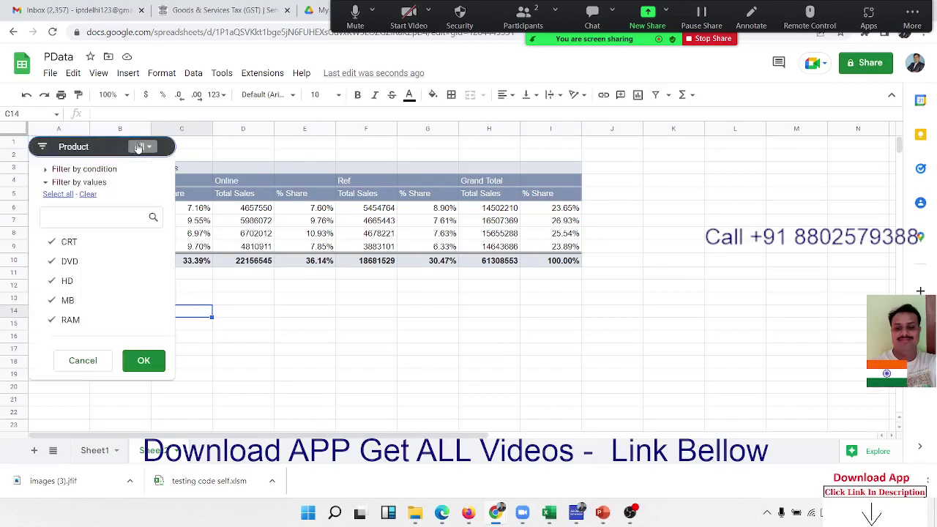
click(87, 195)
click(69, 241)
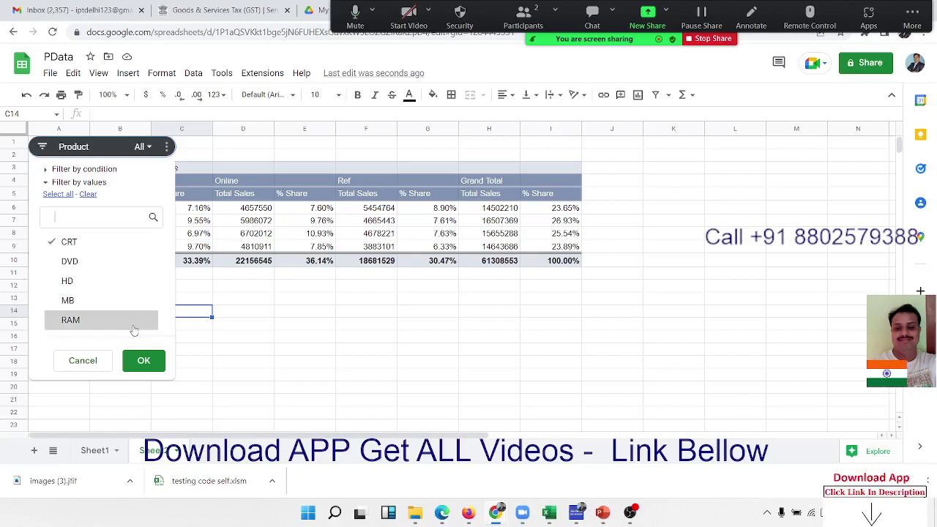
click(144, 361)
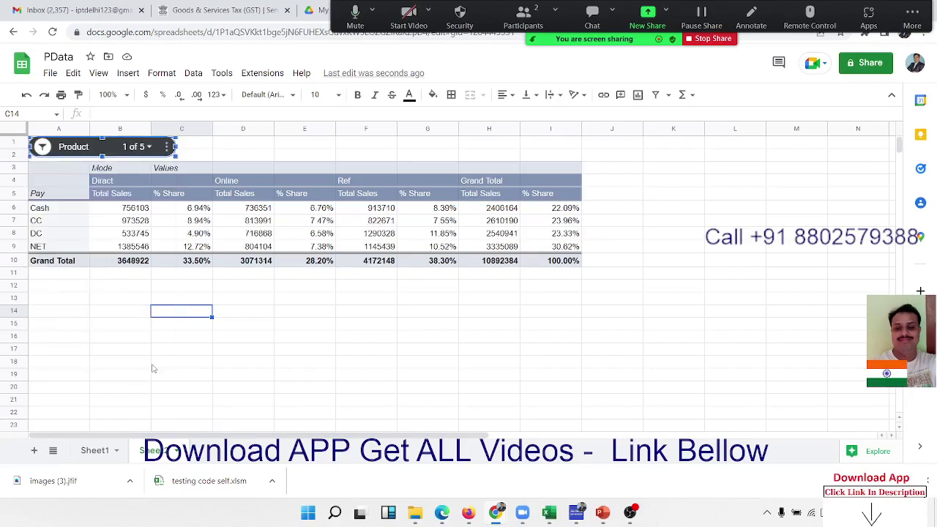
Add DVD to the Product filter, then delete the Product slicer.
click(142, 149)
click(73, 262)
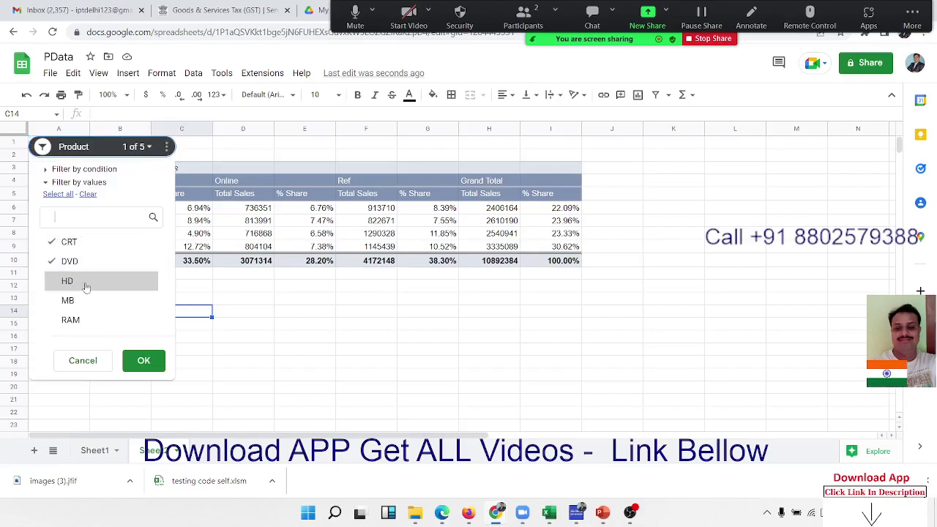
click(141, 362)
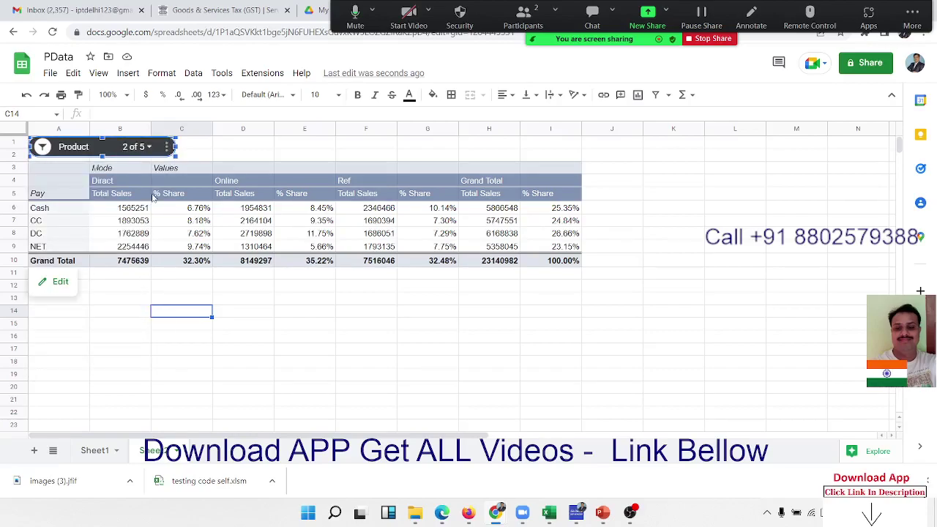
click(169, 147)
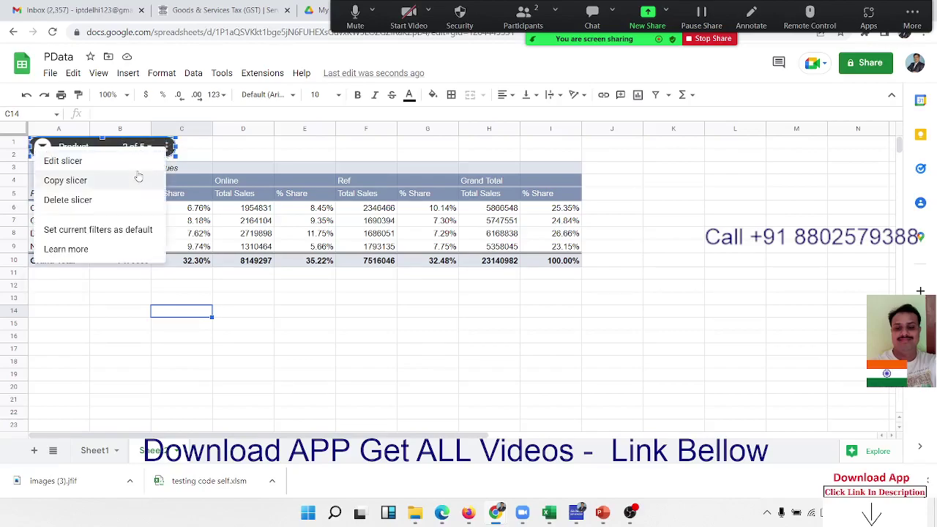
click(125, 201)
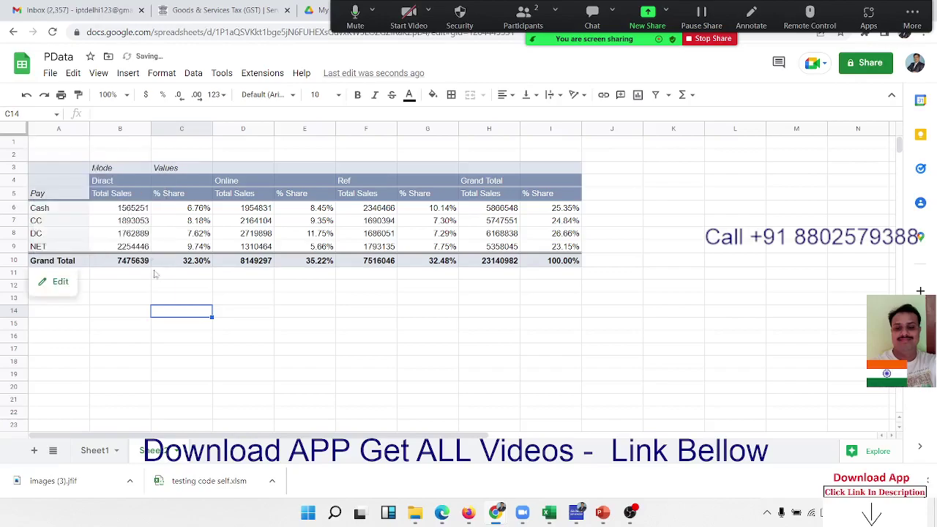
Insert a new slicer from cell E7 inside the pivot table.
click(447, 356)
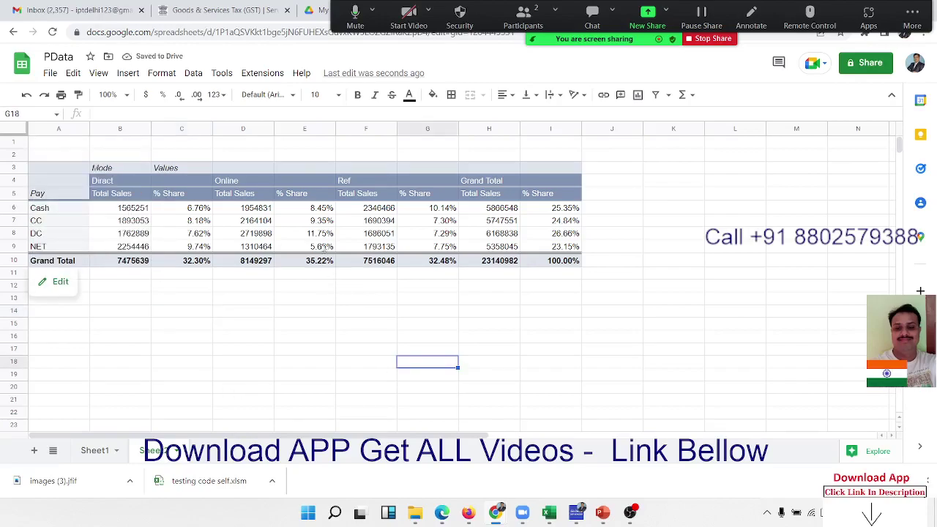
click(282, 226)
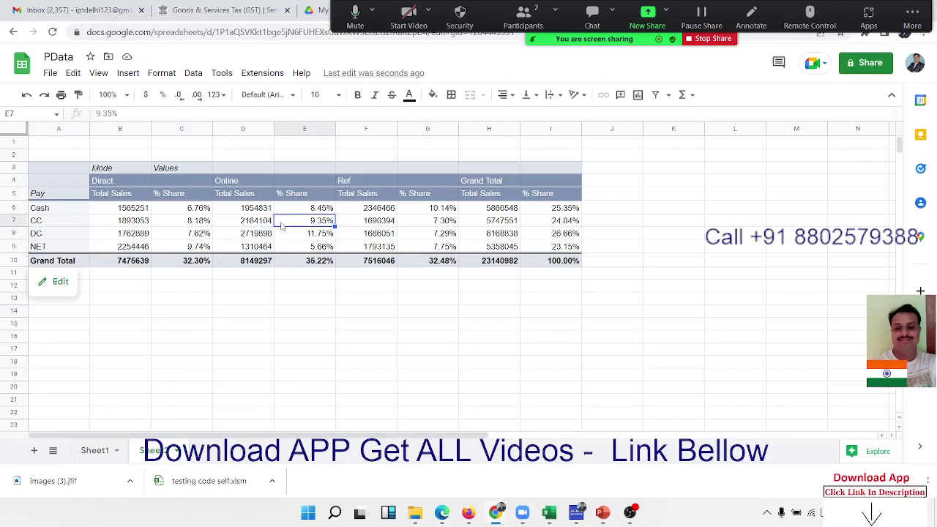
click(194, 74)
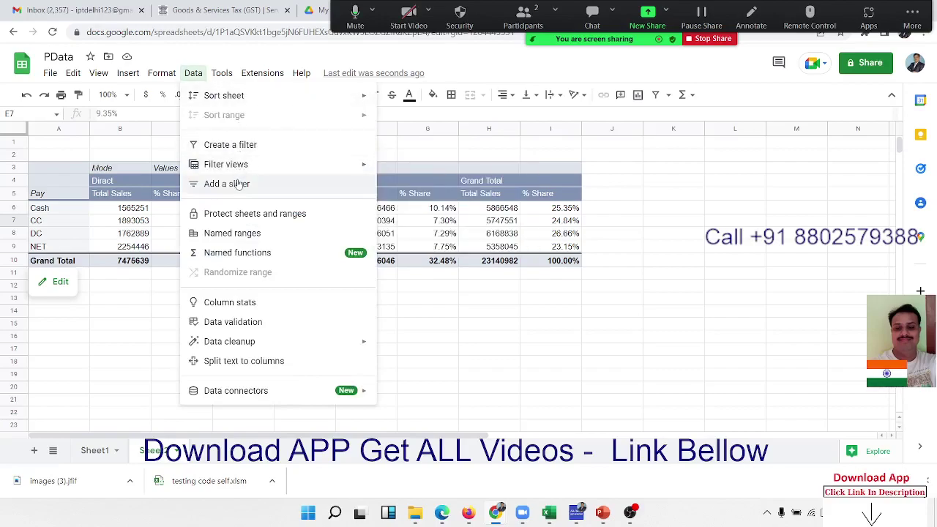
click(240, 184)
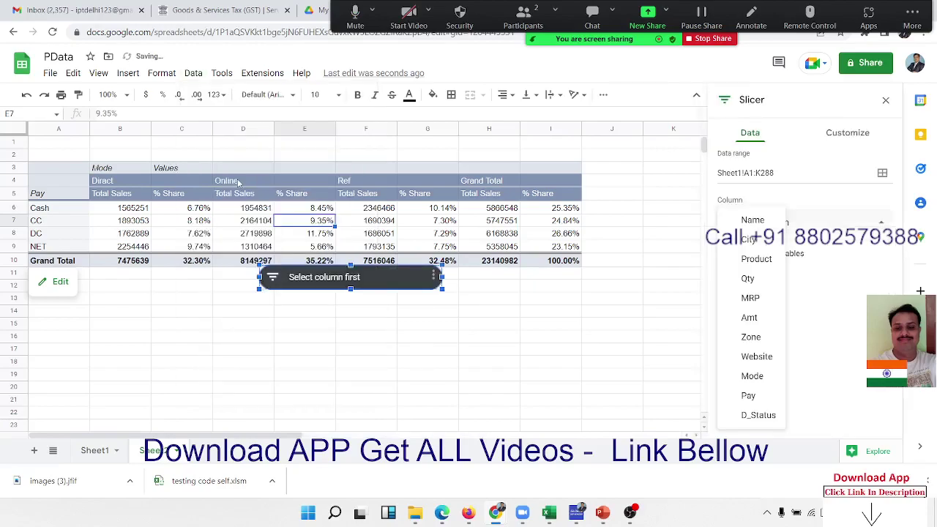
Set the slicer to filter by Name, move it to the top and narrow it.
drag(351, 266, 121, 140)
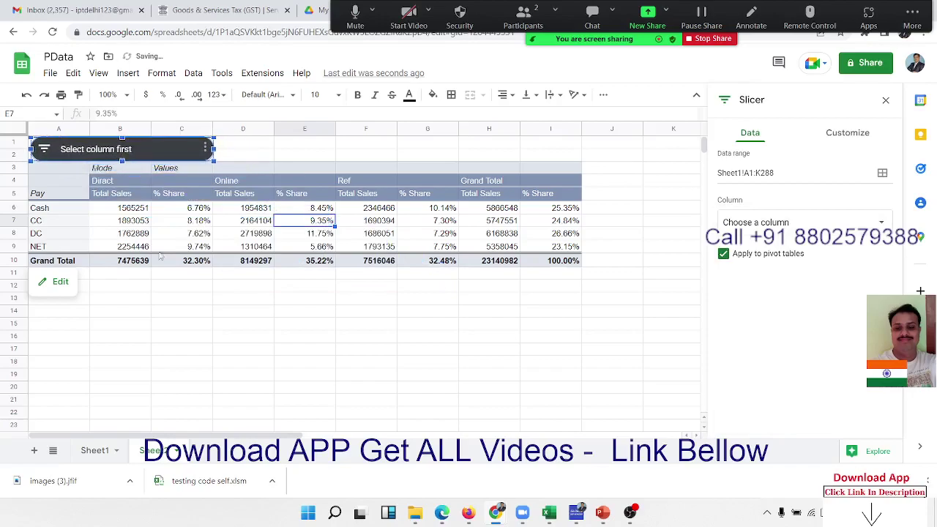
click(46, 150)
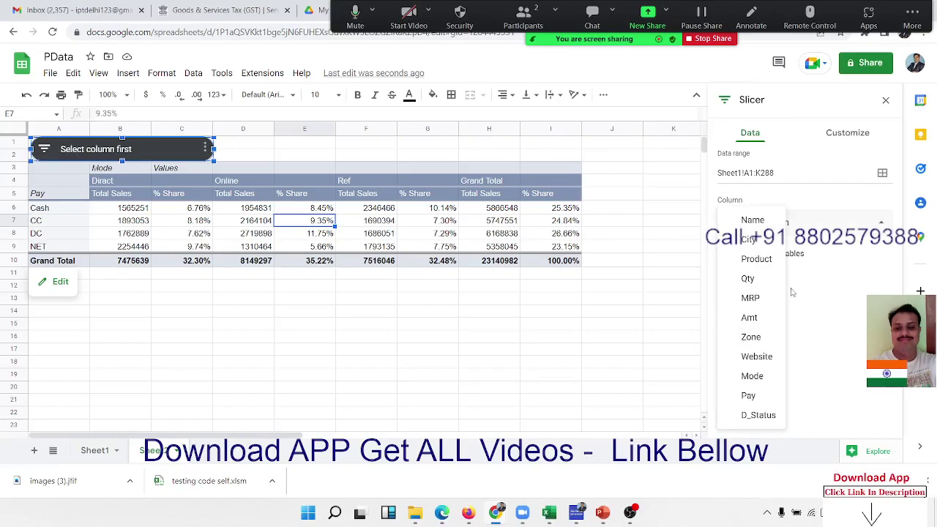
click(754, 222)
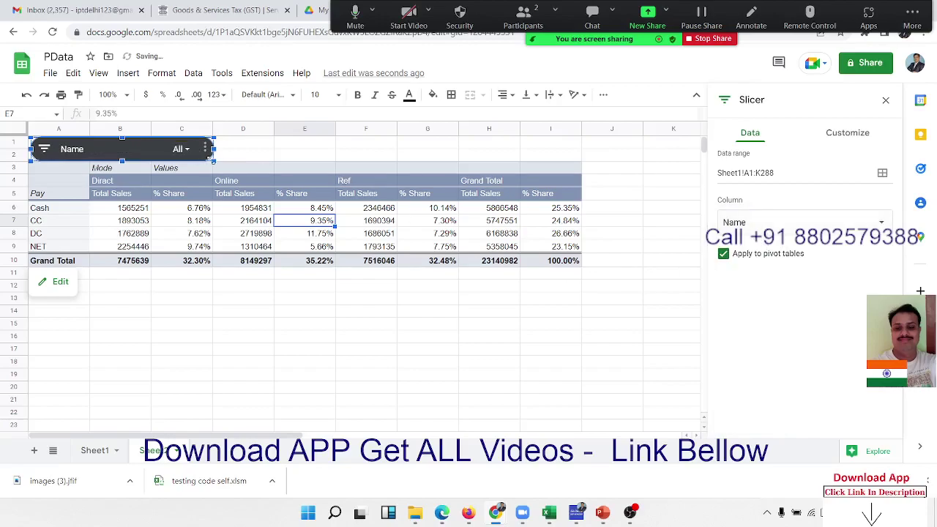
drag(211, 160, 178, 156)
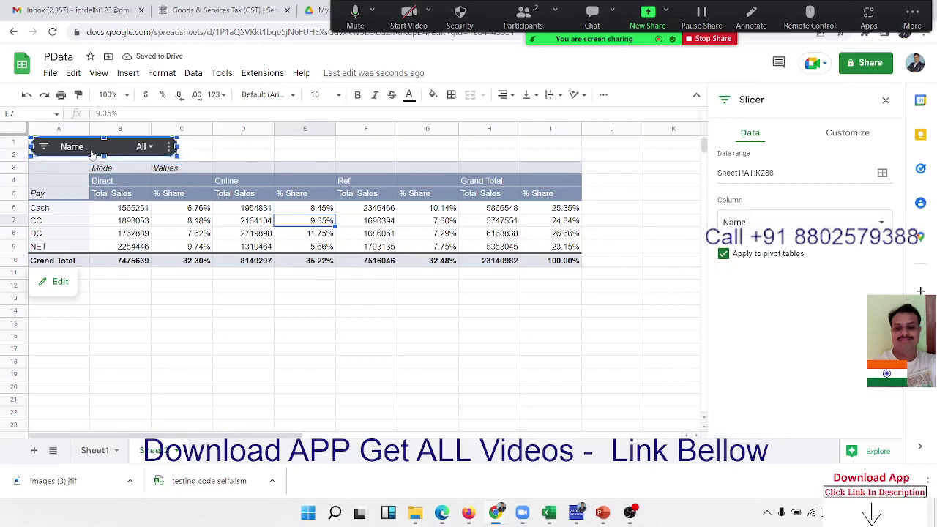
click(190, 323)
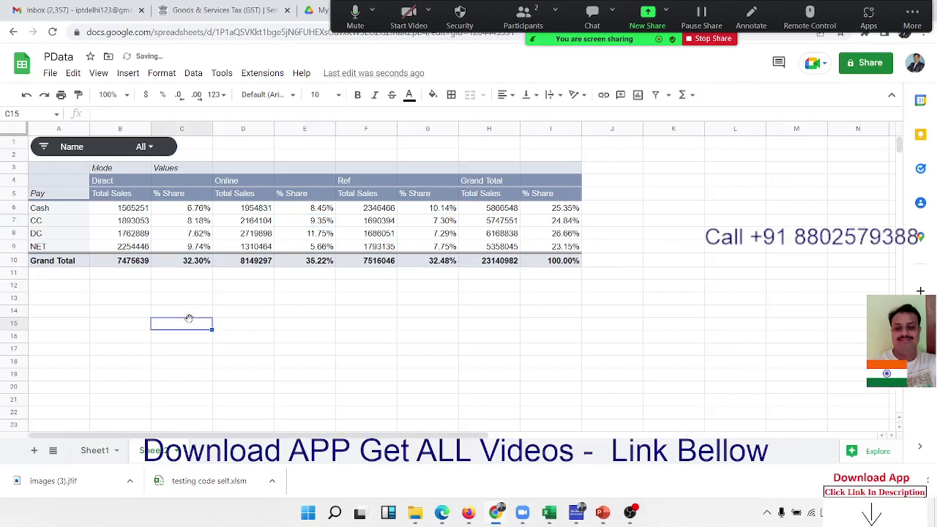
Add another slicer from a pivot cell, filtering by Product.
click(279, 250)
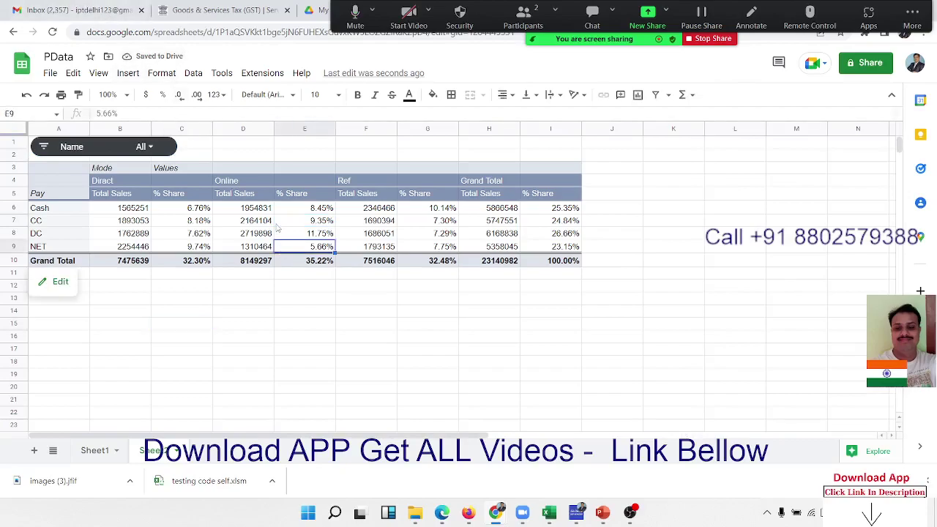
click(128, 74)
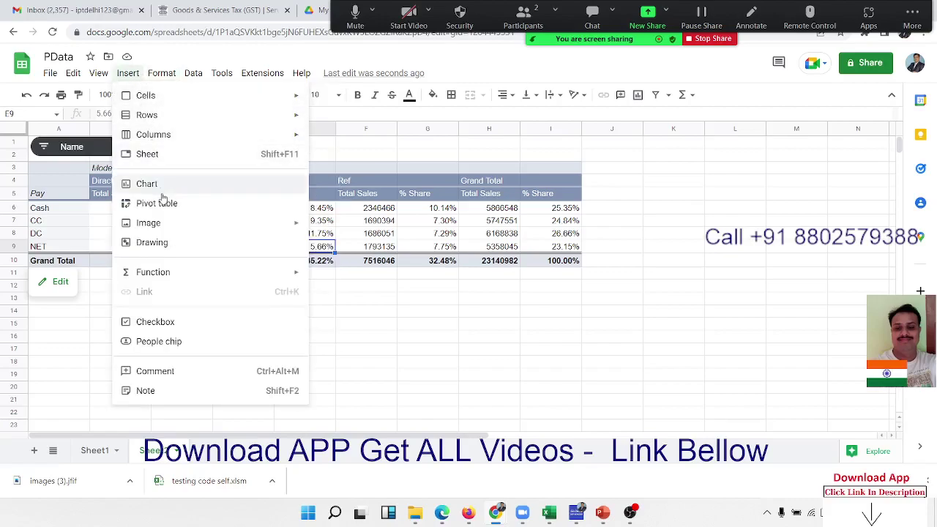
mouse_move(190, 77)
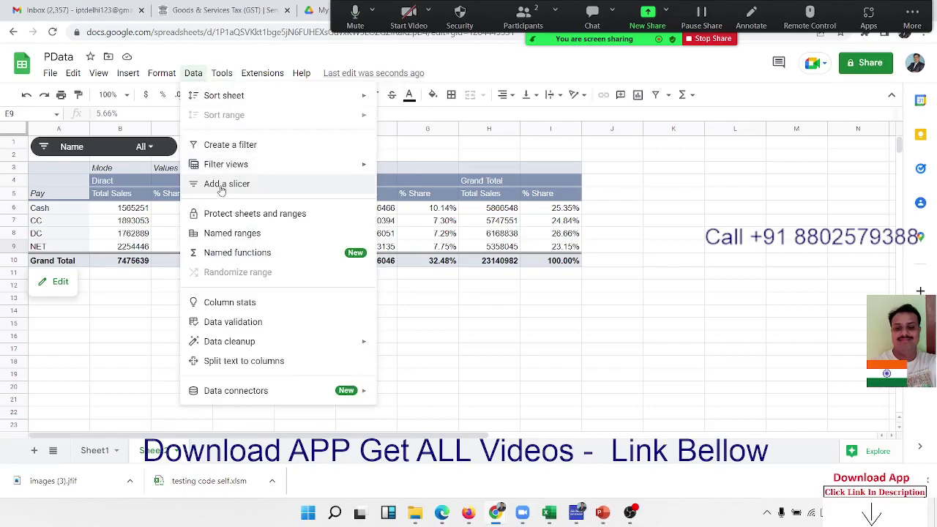
click(221, 185)
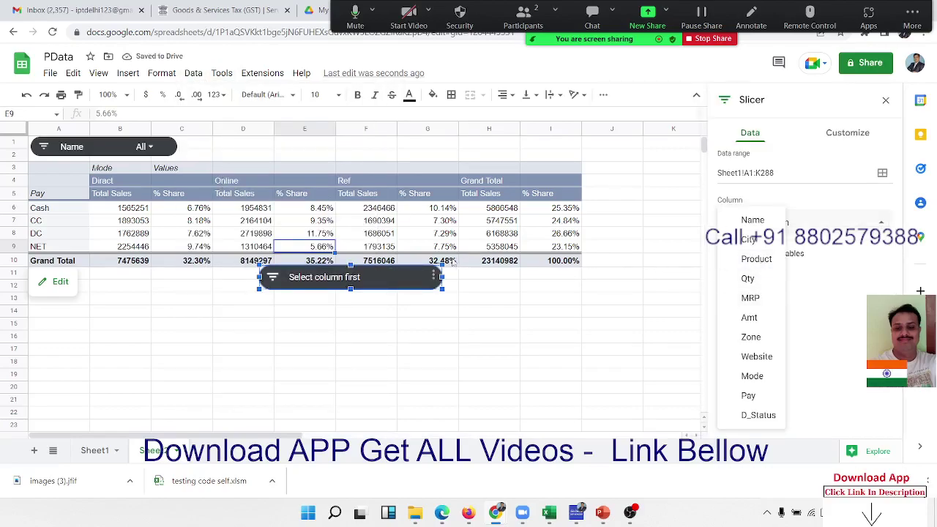
click(754, 260)
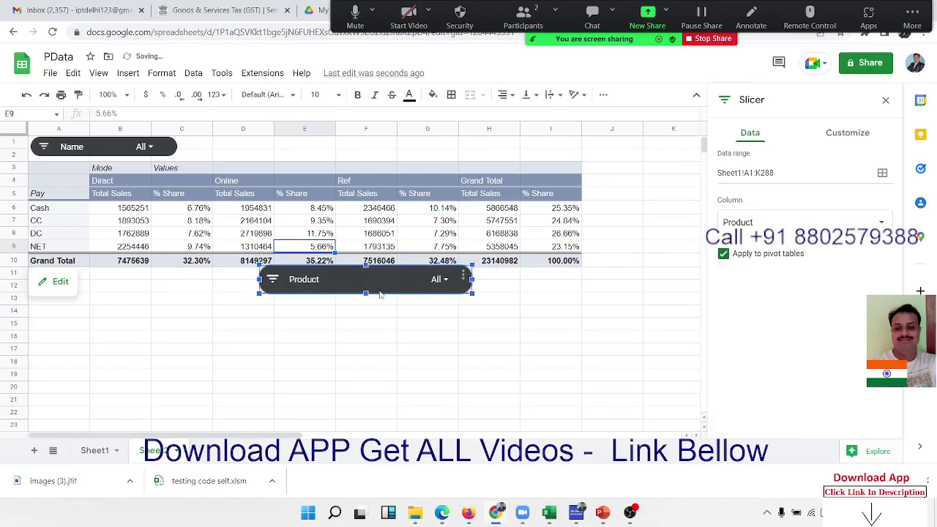
drag(442, 288, 405, 283)
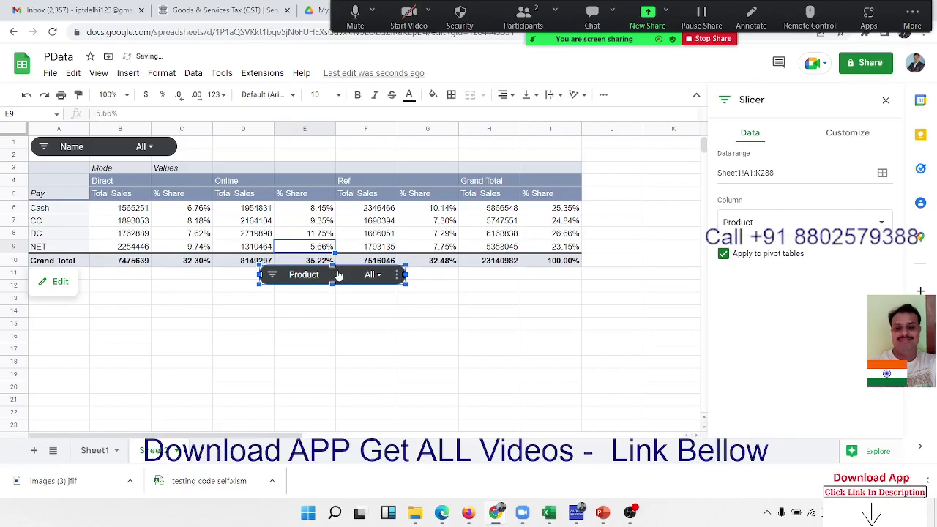
Place the Product slicer beside the Name slicer and narrow both slicers.
right_click(350, 276)
click(352, 276)
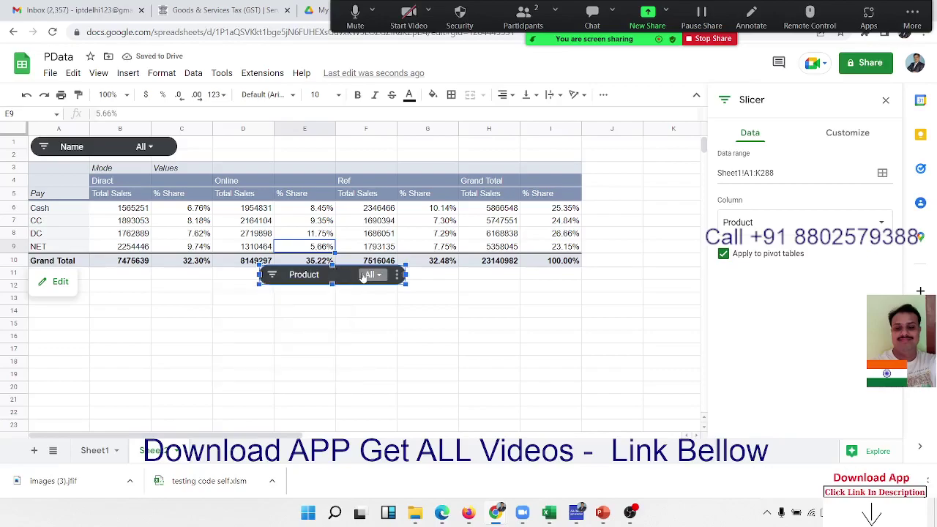
click(342, 277)
drag(341, 276, 259, 148)
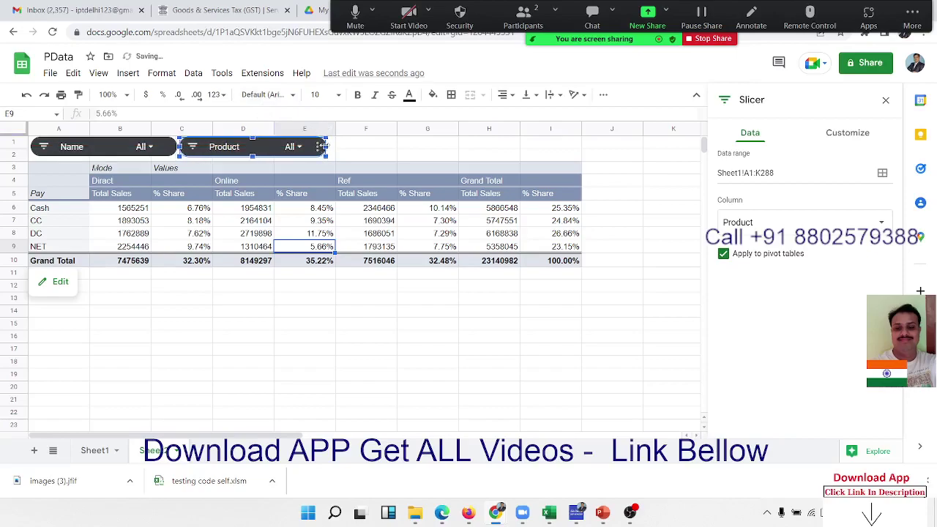
drag(322, 147, 306, 146)
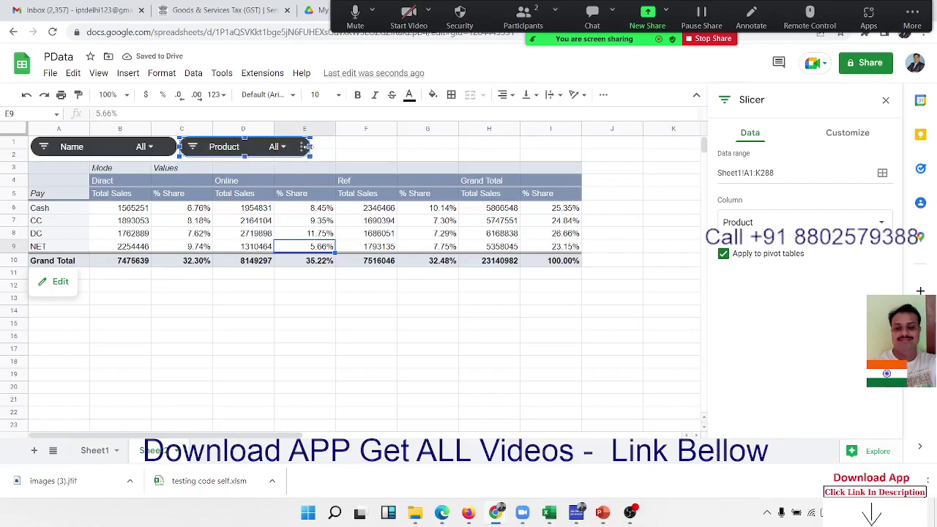
click(170, 148)
drag(174, 147, 136, 150)
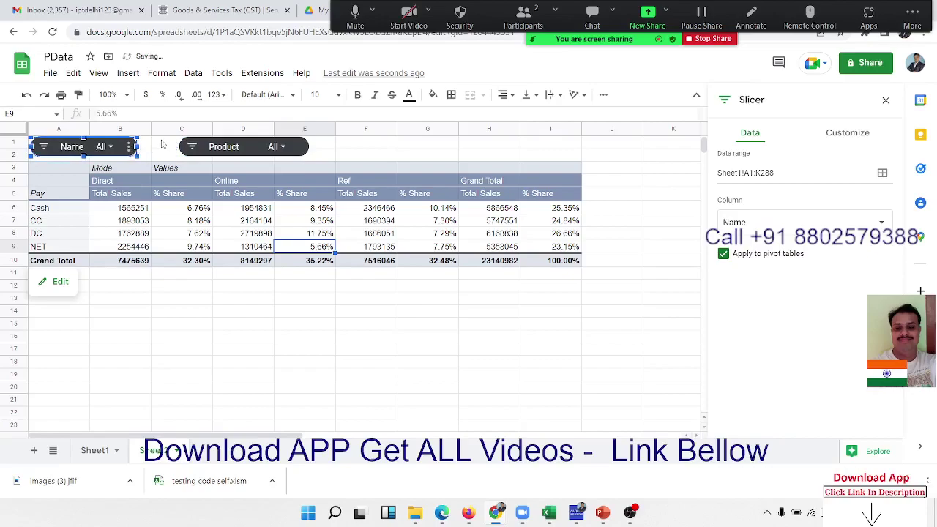
click(163, 144)
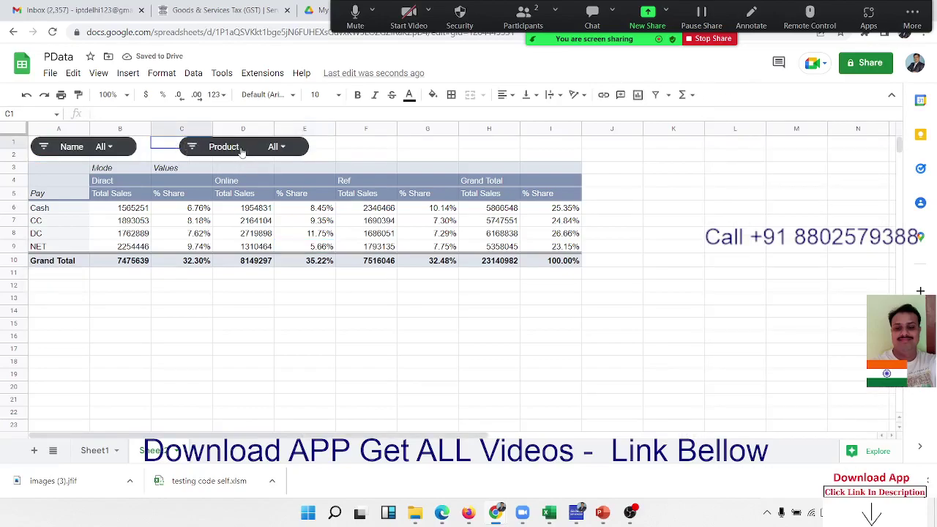
drag(242, 150, 206, 147)
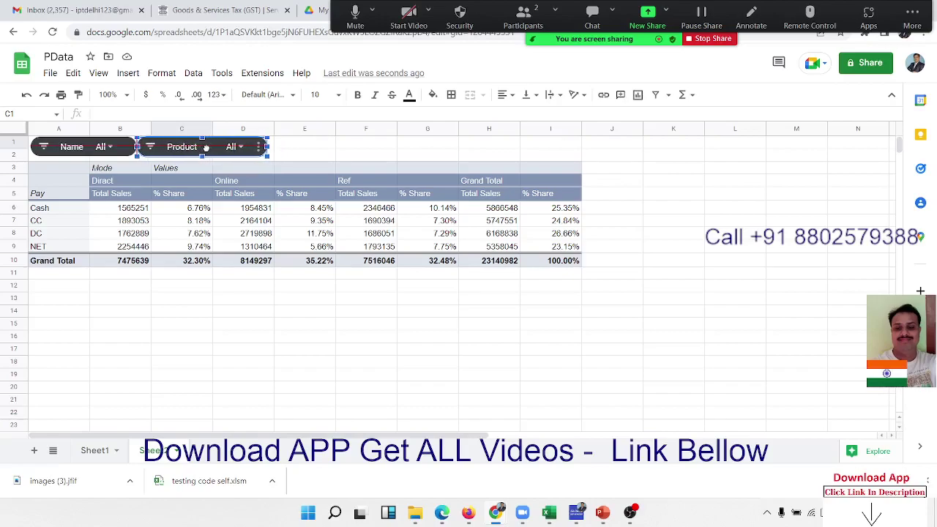
Filter the Name slicer to a single name, leaving only DC under Diract (4275055).
click(255, 276)
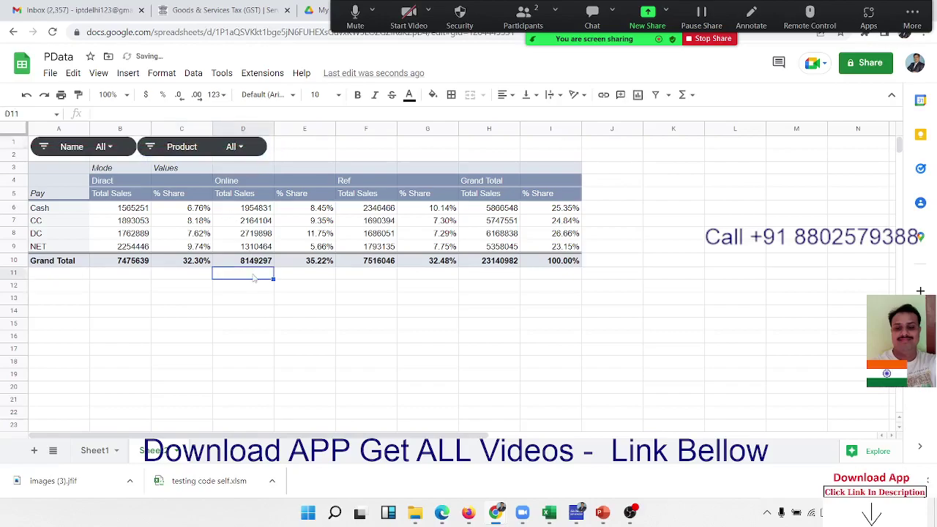
click(242, 147)
click(244, 148)
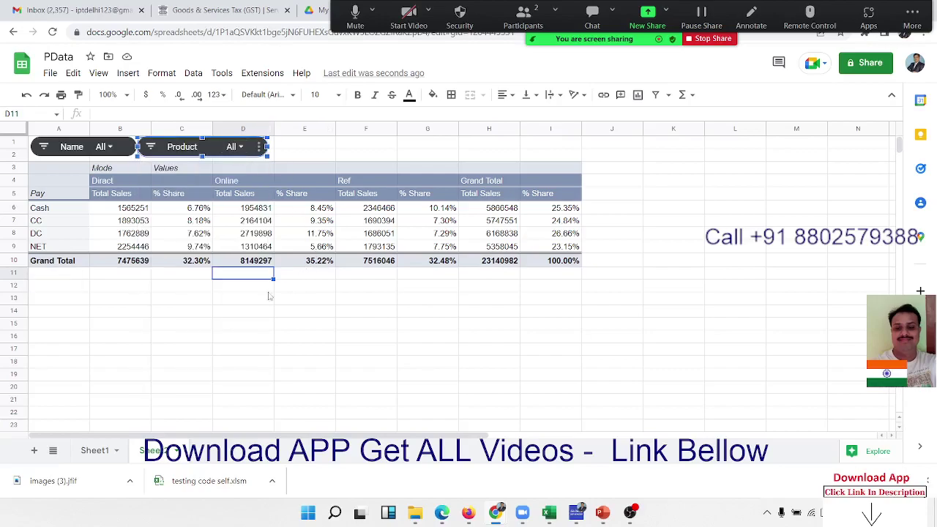
click(111, 147)
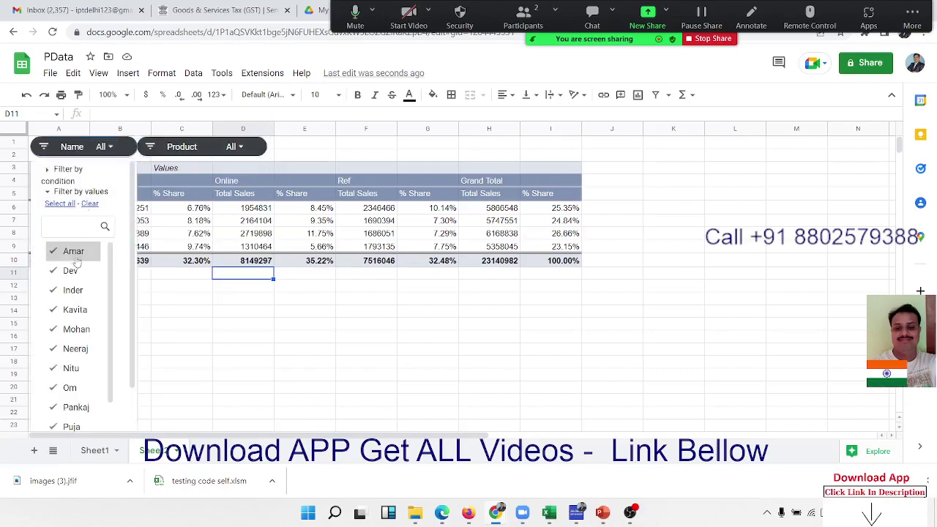
click(89, 204)
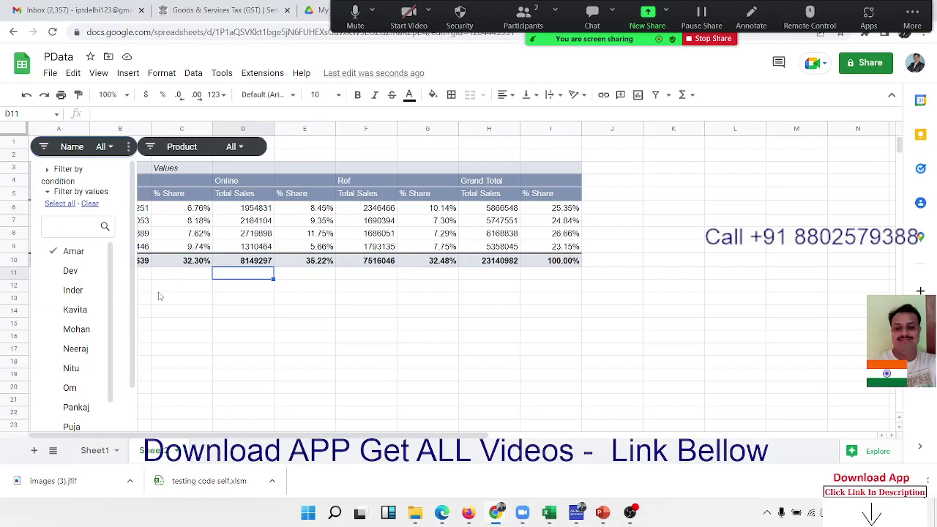
scroll(157, 295, down, 3)
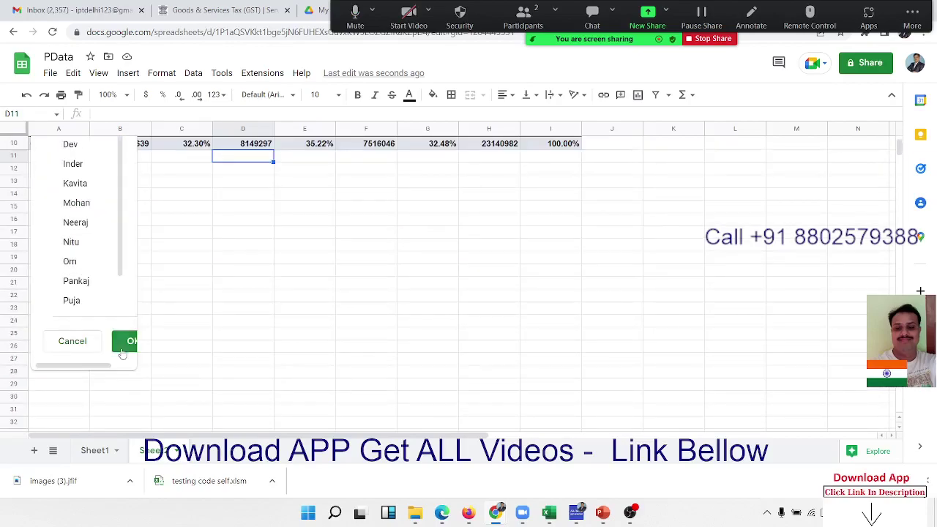
click(125, 339)
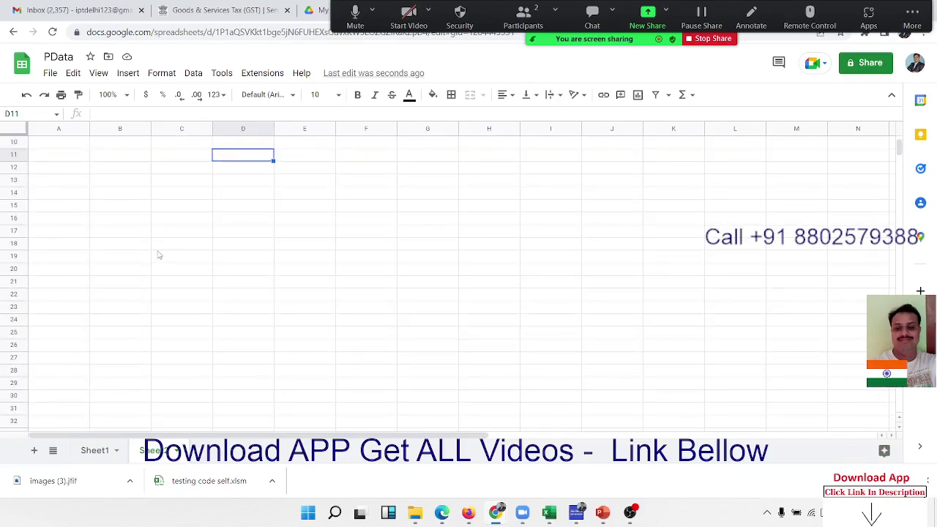
scroll(156, 253, up, 3)
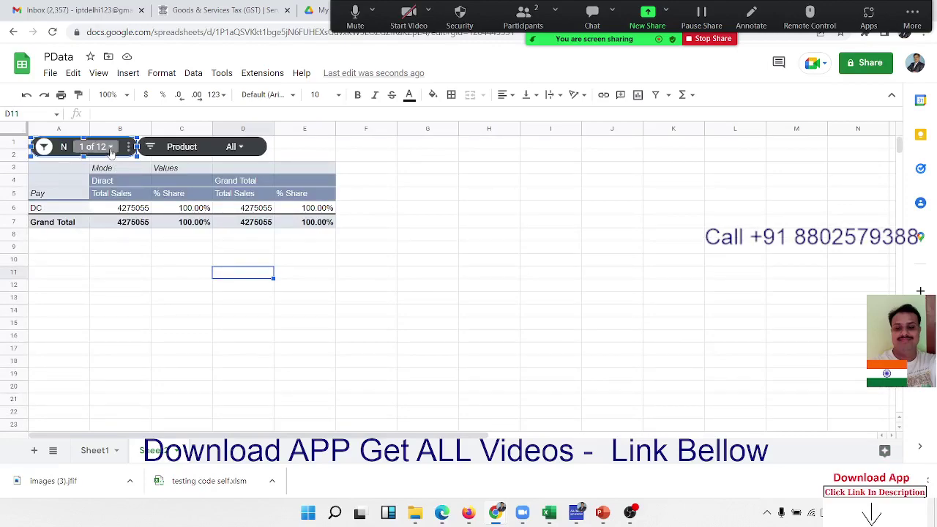
Filter the Product slicer to CRT only, then to no products.
click(177, 152)
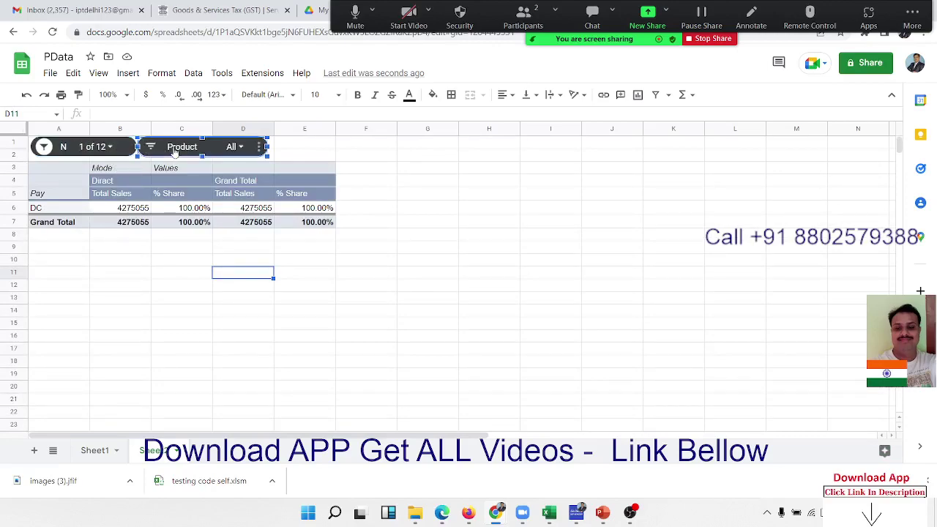
click(233, 147)
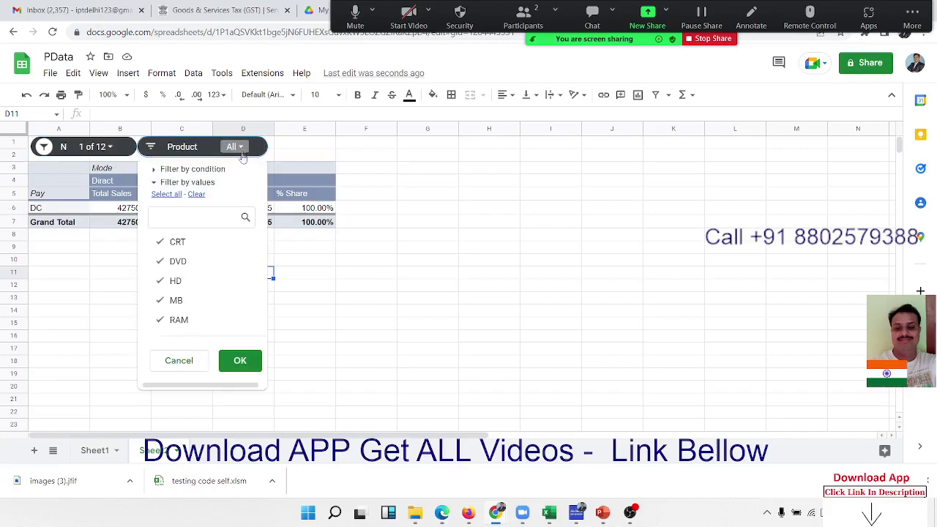
click(196, 194)
click(175, 242)
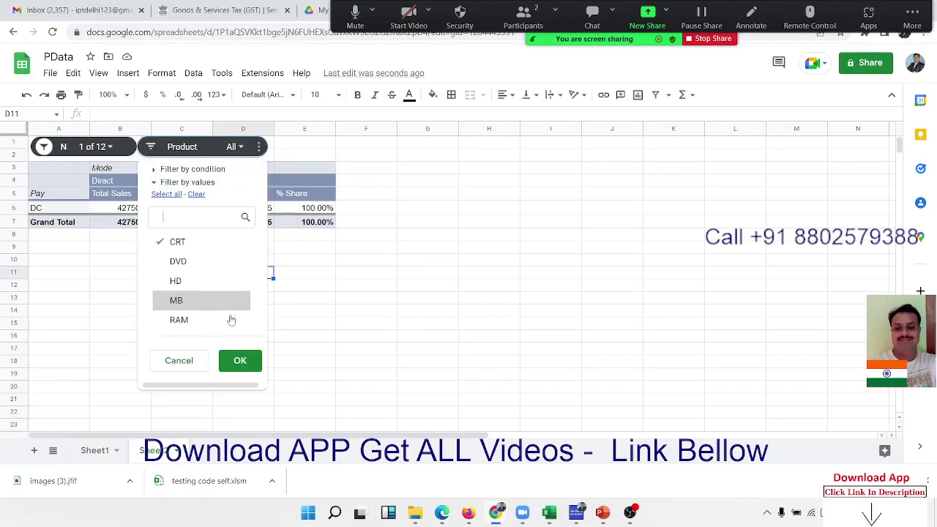
click(238, 360)
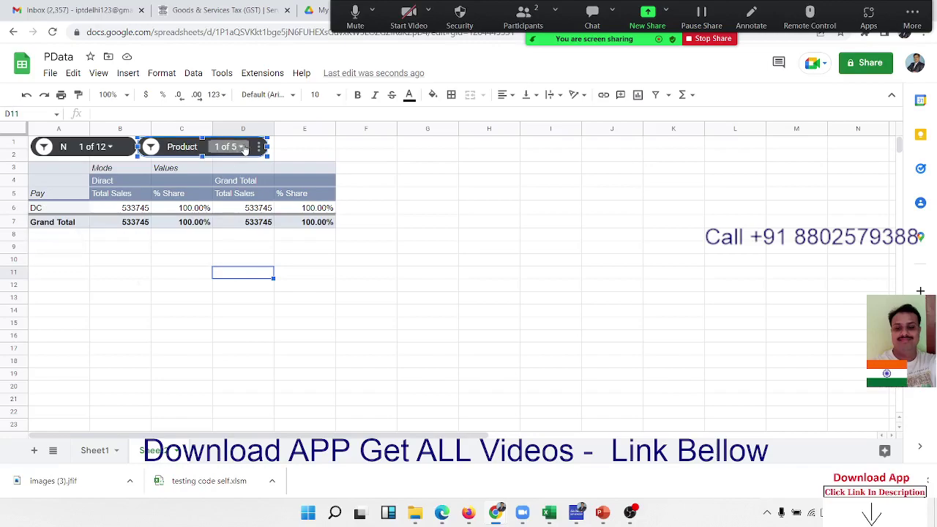
click(245, 147)
click(176, 242)
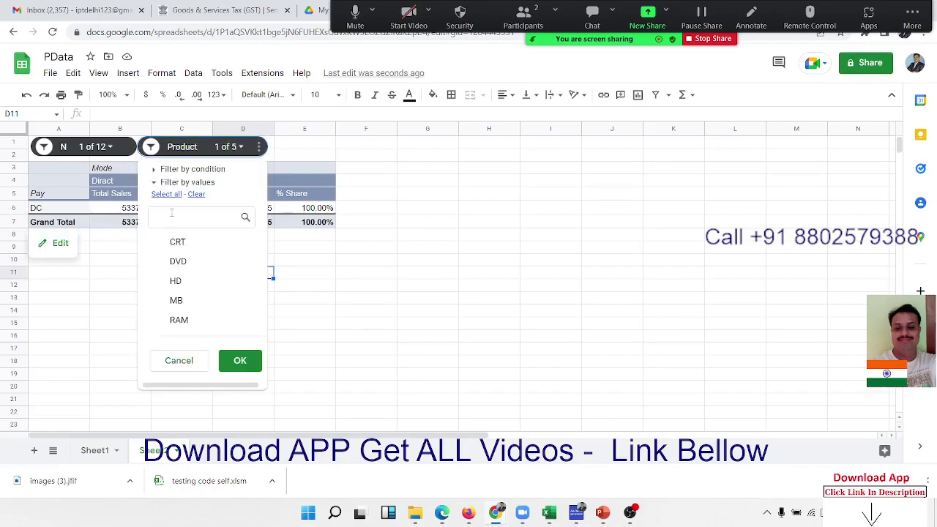
click(240, 360)
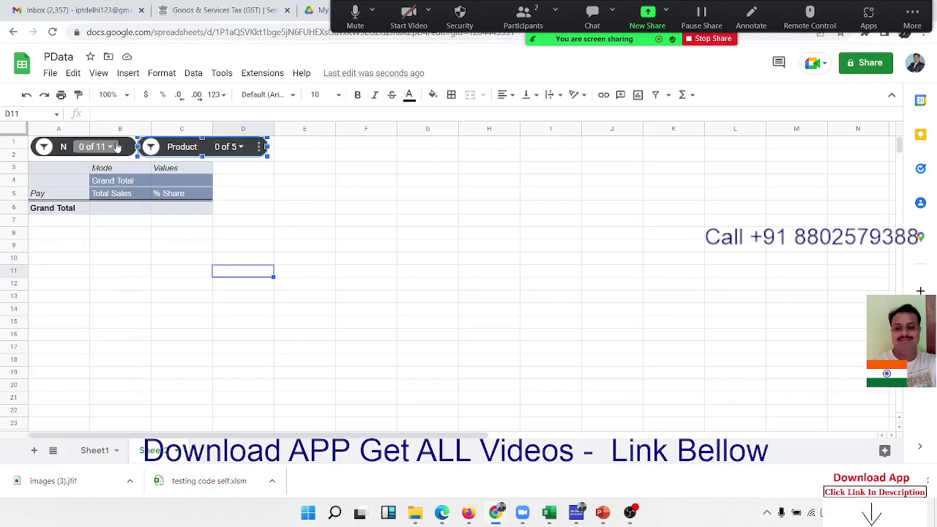
Restore all names and all five products in the Name and Product slicers.
click(110, 147)
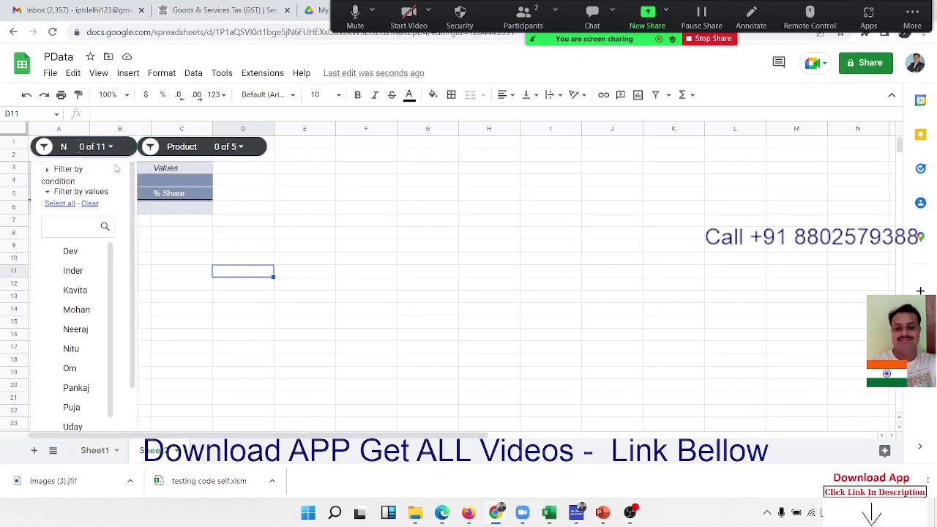
click(64, 204)
scroll(131, 256, down, 5)
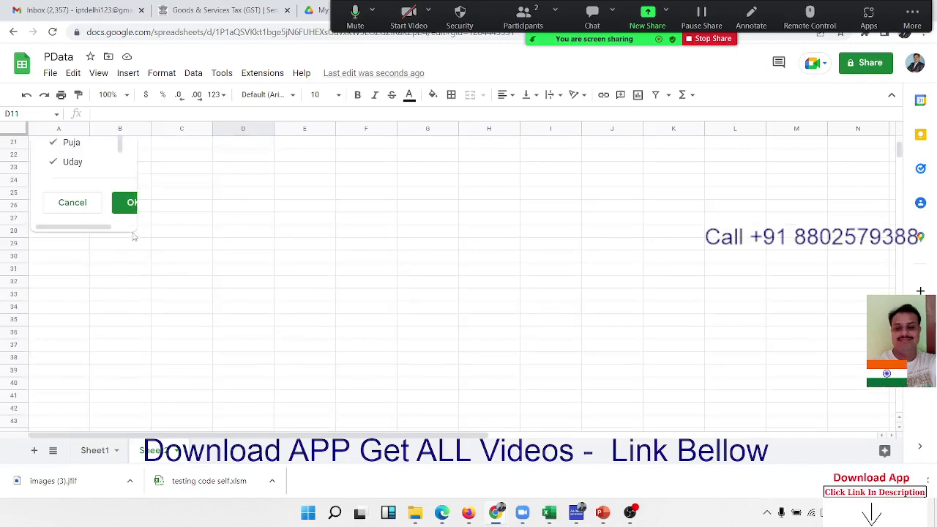
click(124, 211)
scroll(212, 212, up, 5)
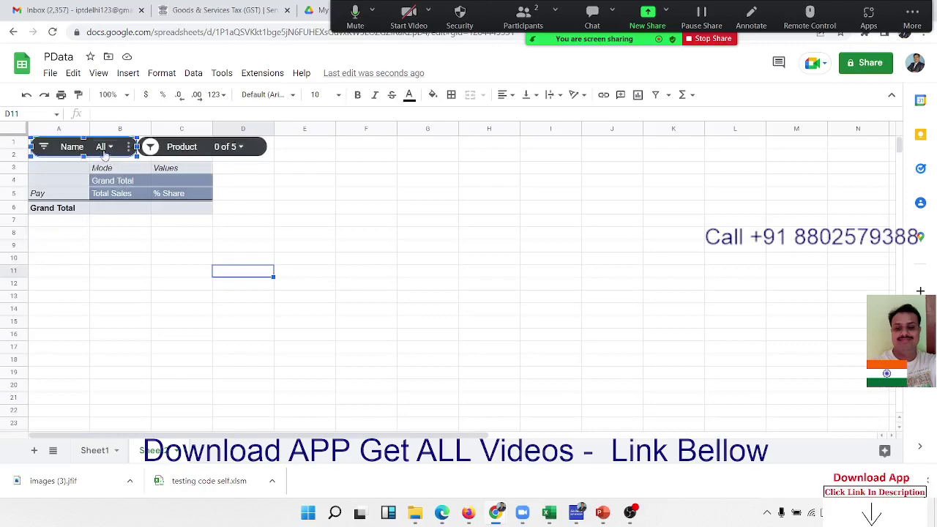
click(46, 147)
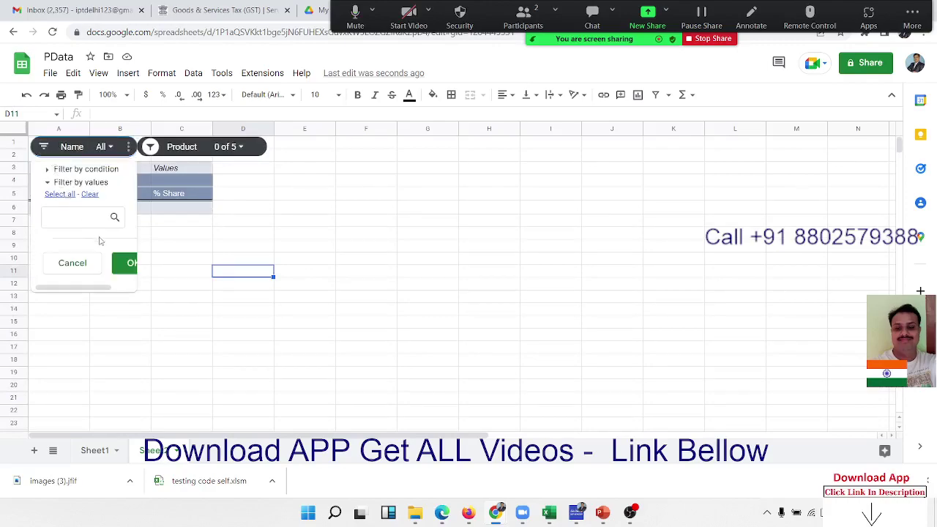
click(124, 263)
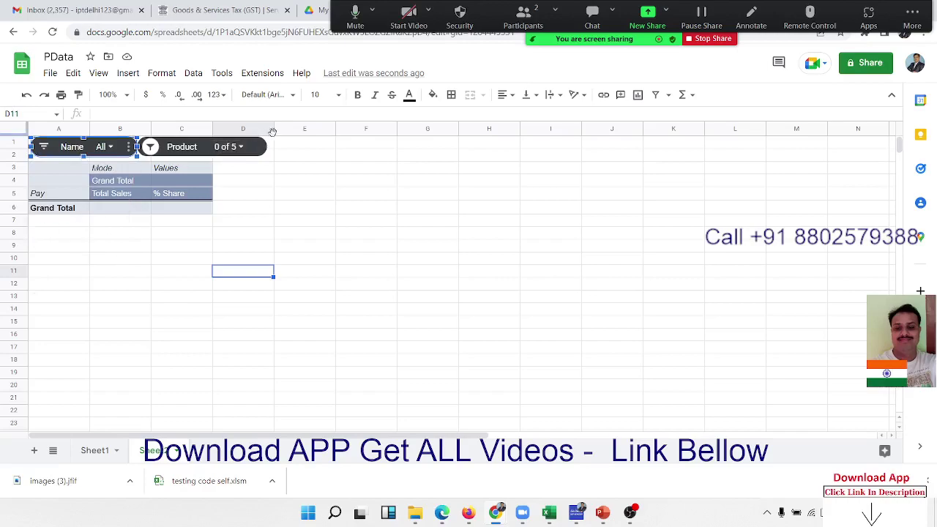
click(149, 147)
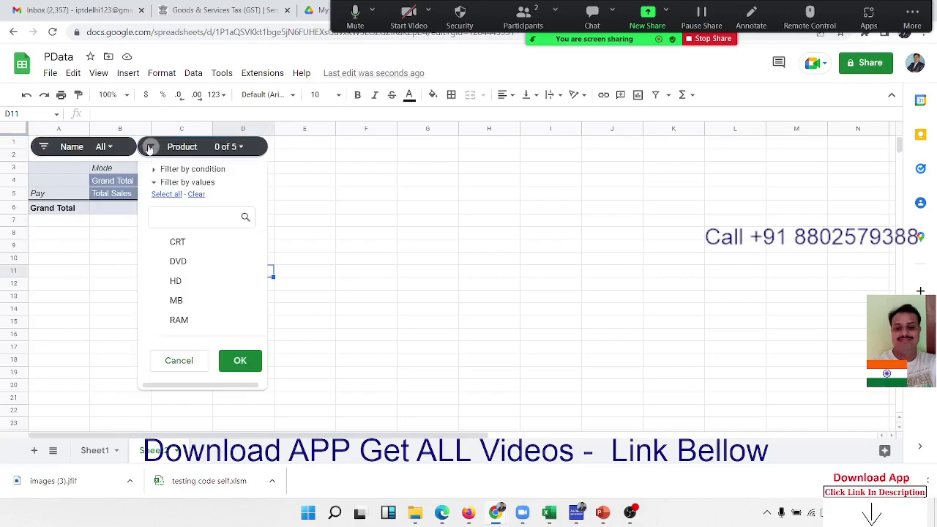
click(169, 197)
click(260, 361)
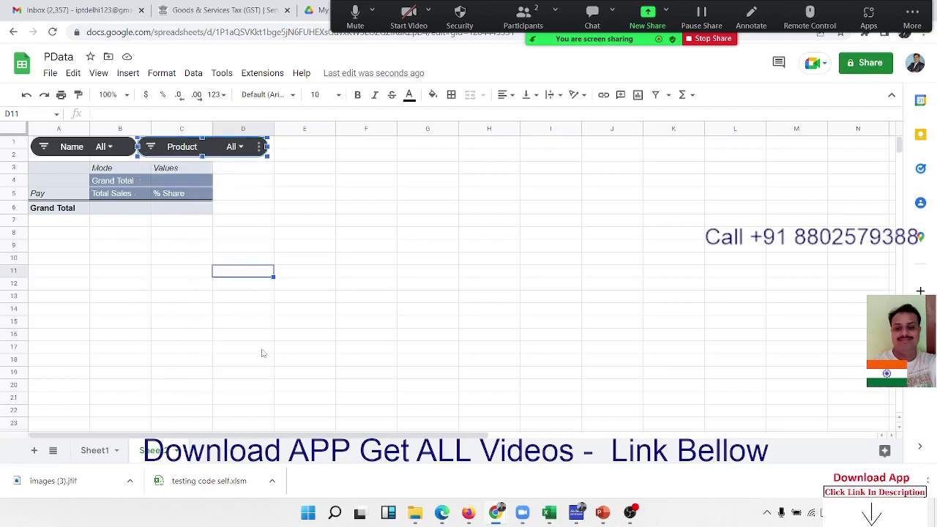
Check the Online % Share values, such as 9.76% in E7, then switch to Excel.
click(437, 323)
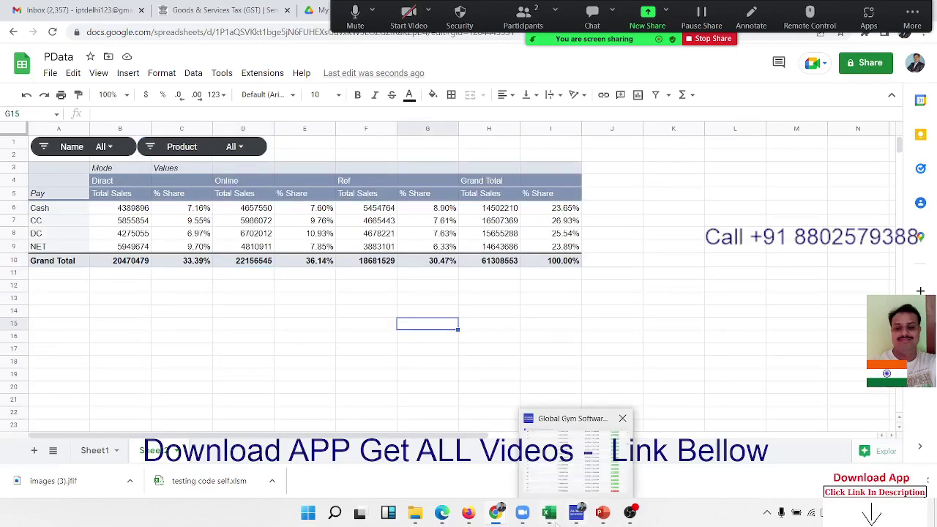
click(289, 198)
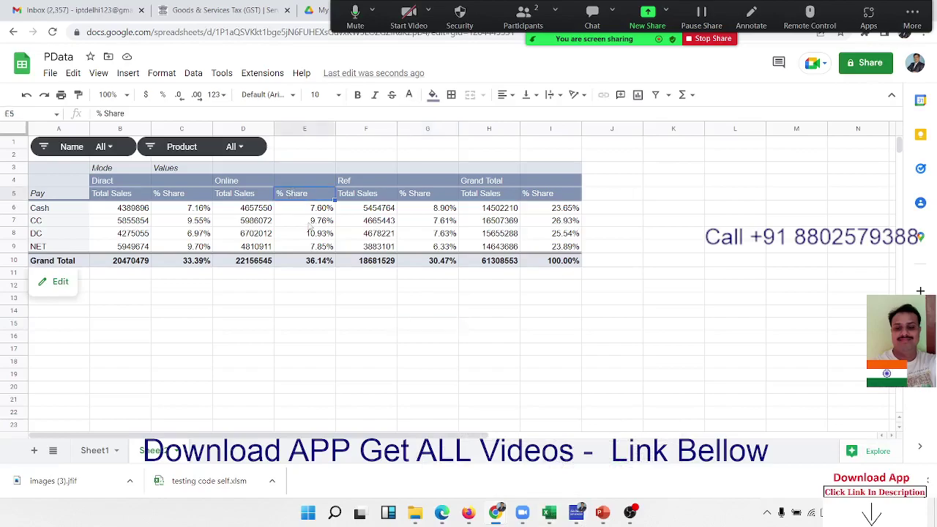
click(310, 224)
mouse_move(547, 514)
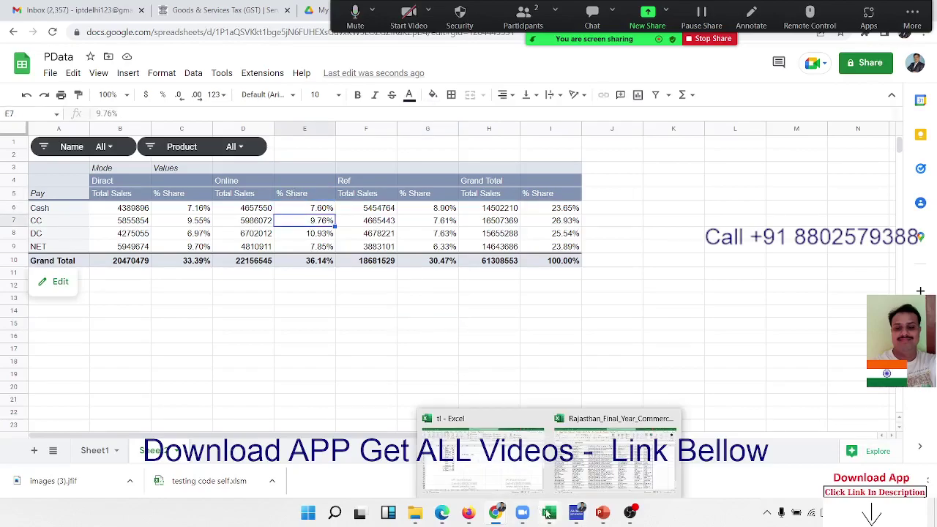
click(515, 472)
Open the DA-Sales workbook from the recent files list in Excel.
click(20, 35)
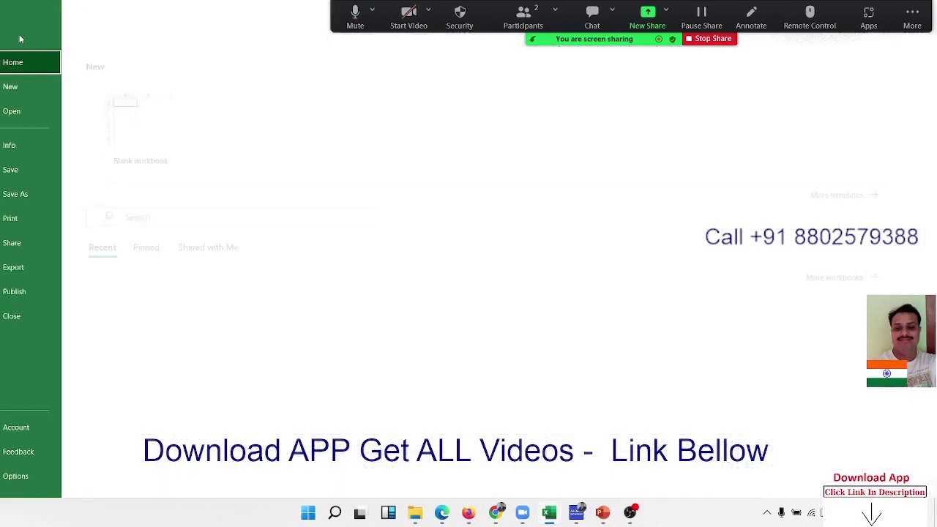
click(41, 115)
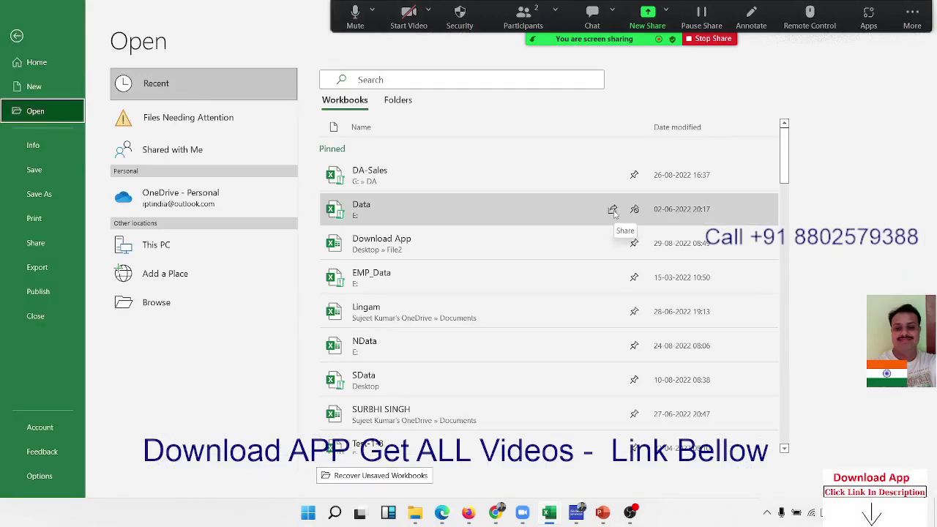
click(498, 185)
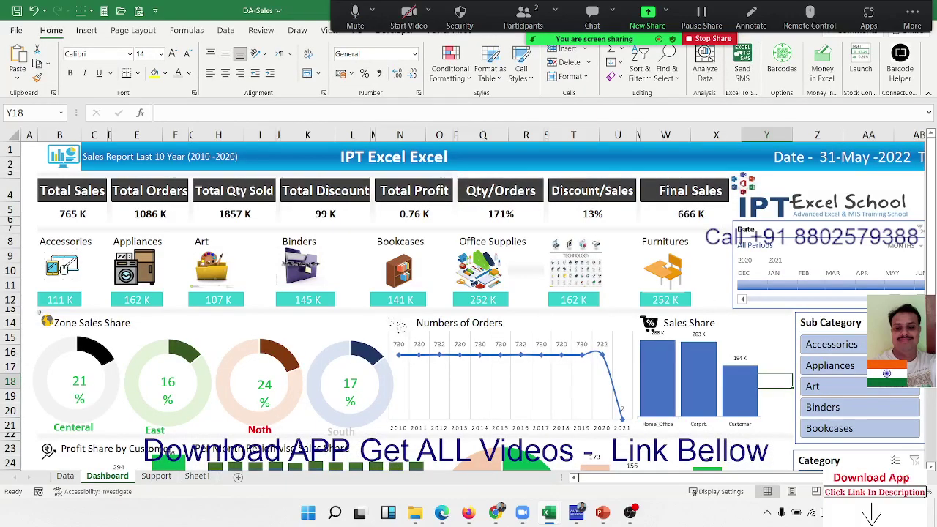
scroll(931, 443, down, 3)
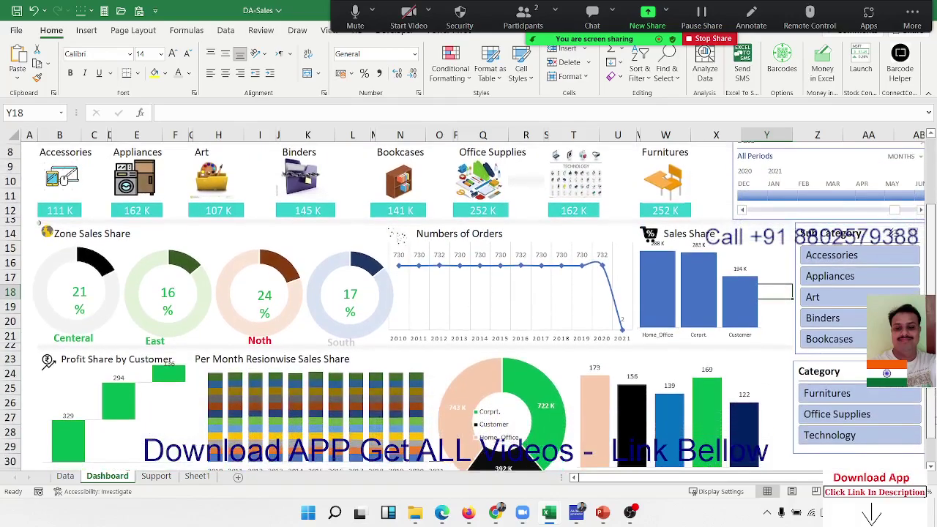
scroll(931, 443, up, 3)
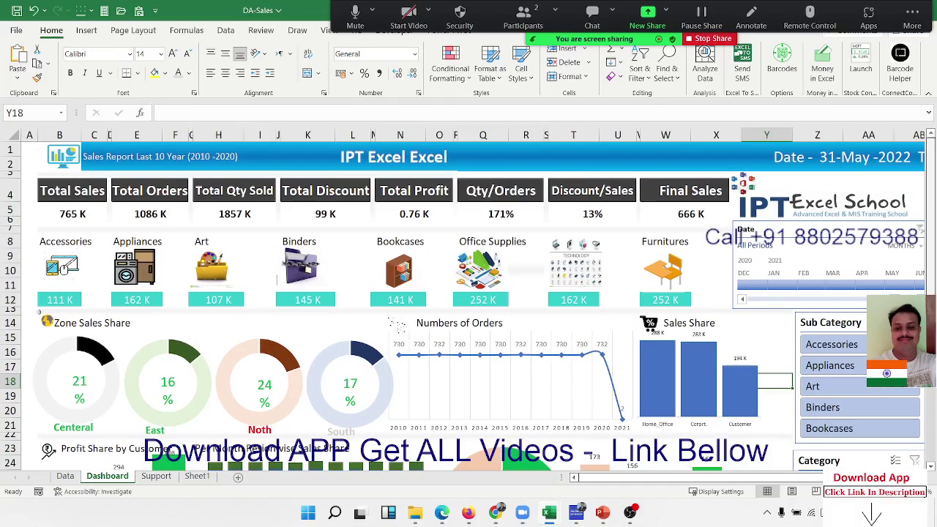
Filter the dashboard to the Art sub category, undo it, and return to the PData sheet.
click(817, 385)
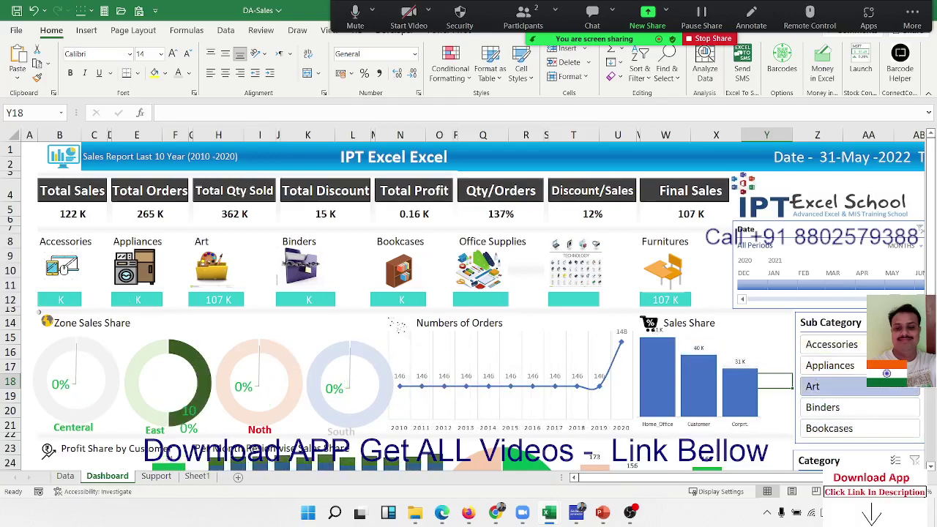
key(ctrl+z)
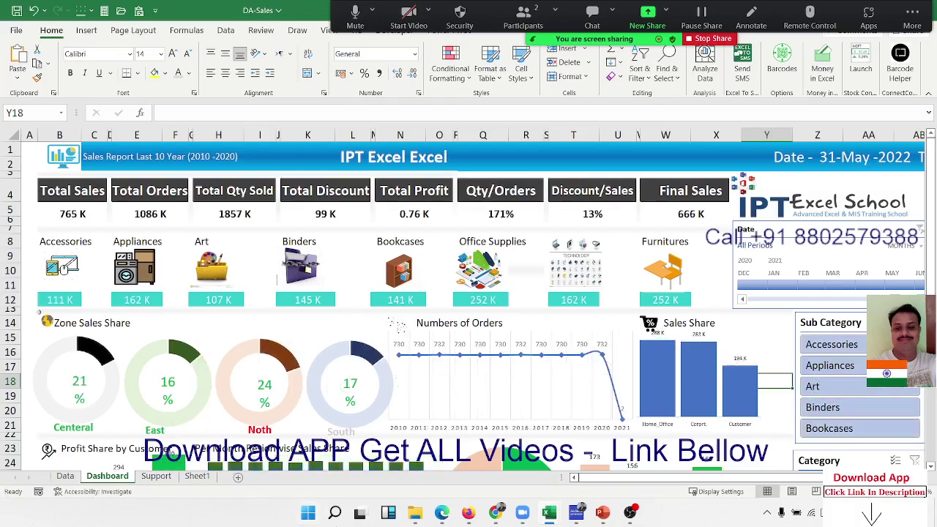
mouse_move(415, 512)
mouse_move(496, 513)
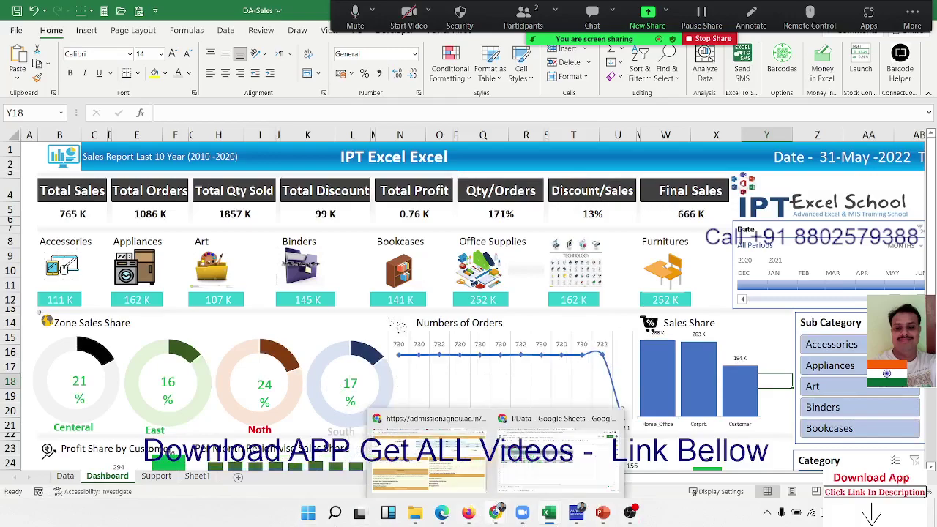
click(493, 428)
Start a new pivot table from Sheet1's data range A1:K288.
click(247, 327)
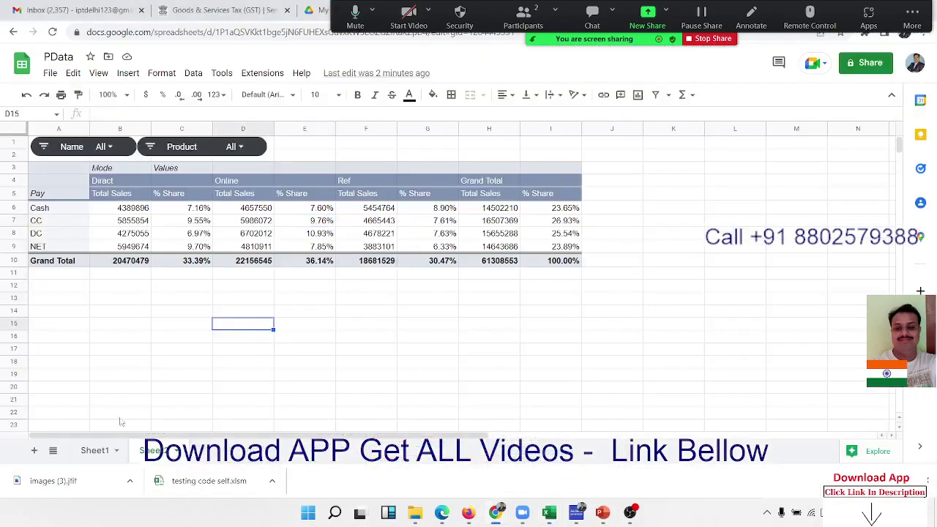
click(92, 450)
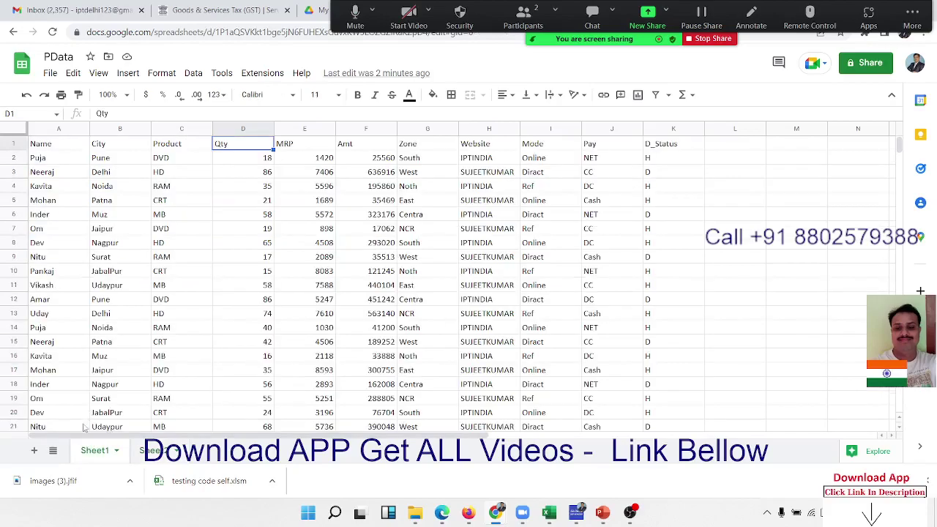
click(42, 145)
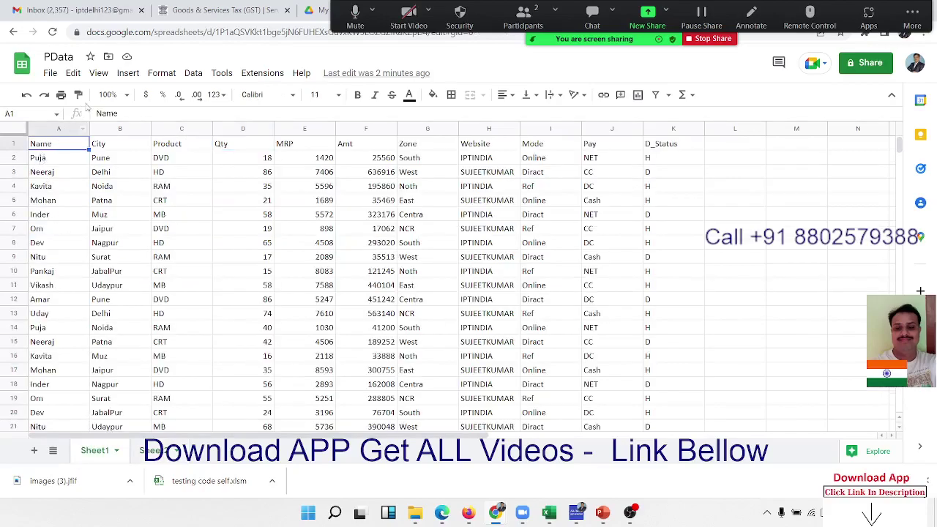
click(128, 73)
click(152, 208)
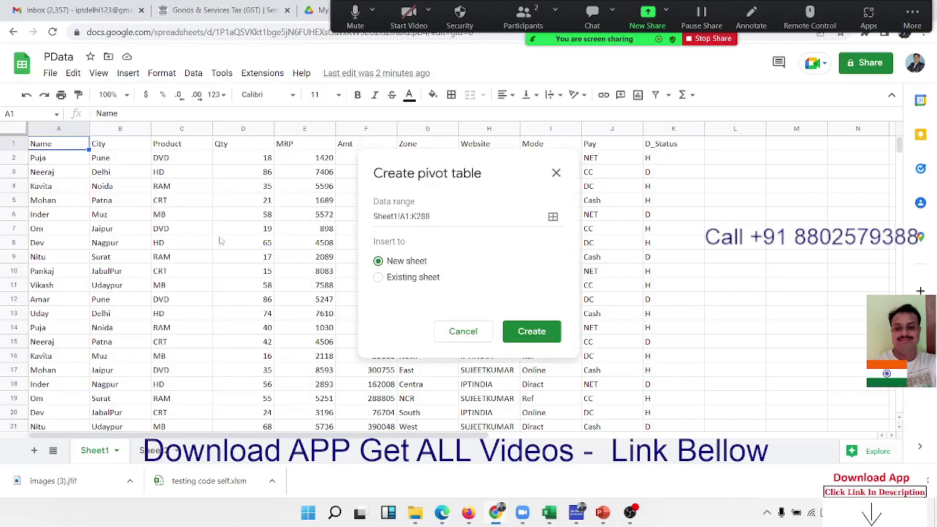
Place the new pivot table on the existing sheet at Sheet2!A16 and create it.
click(391, 283)
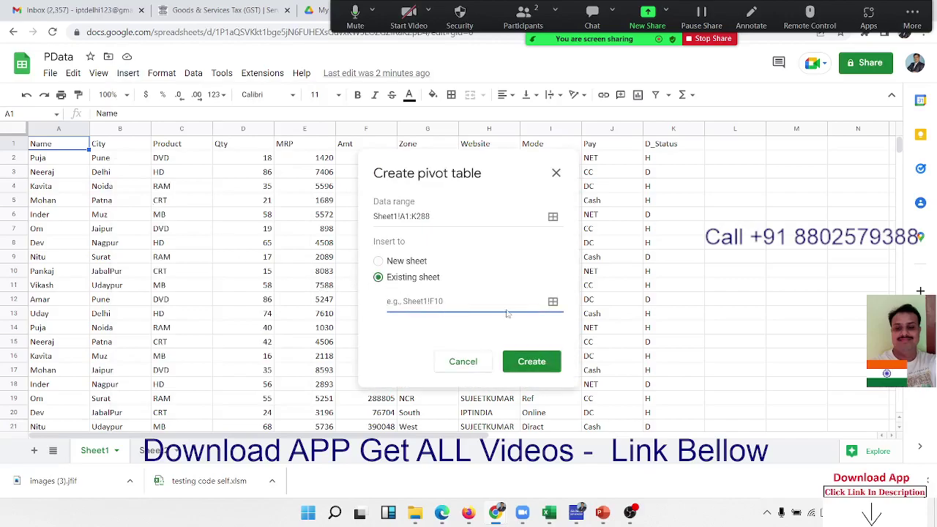
click(556, 306)
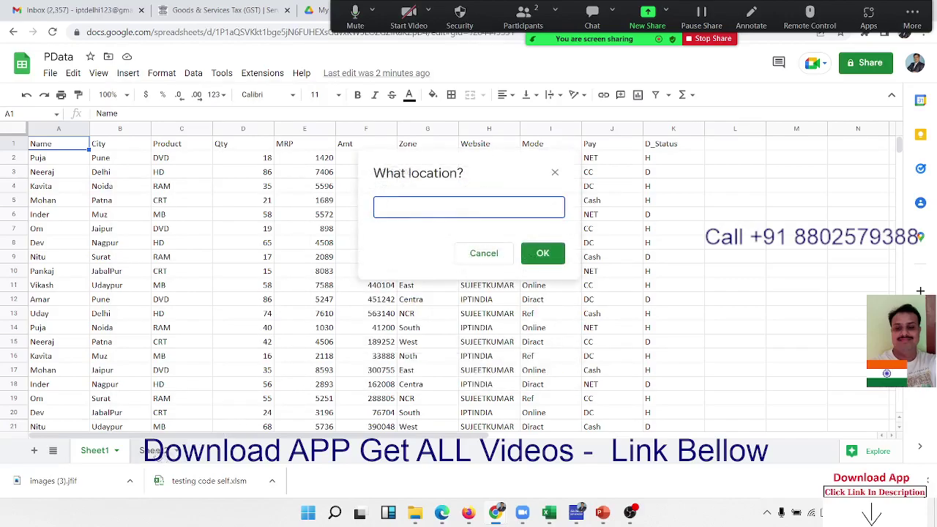
key(ctrl+shift+Page_Down)
click(63, 341)
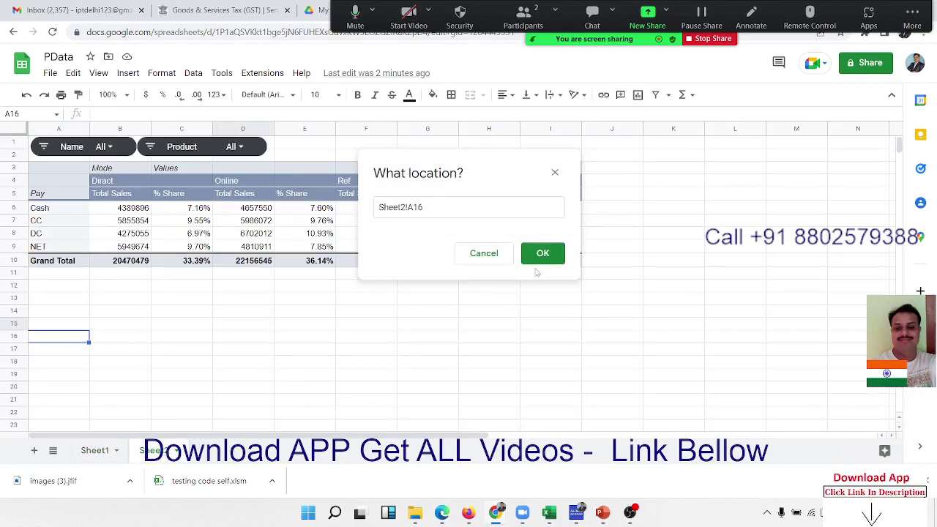
click(538, 257)
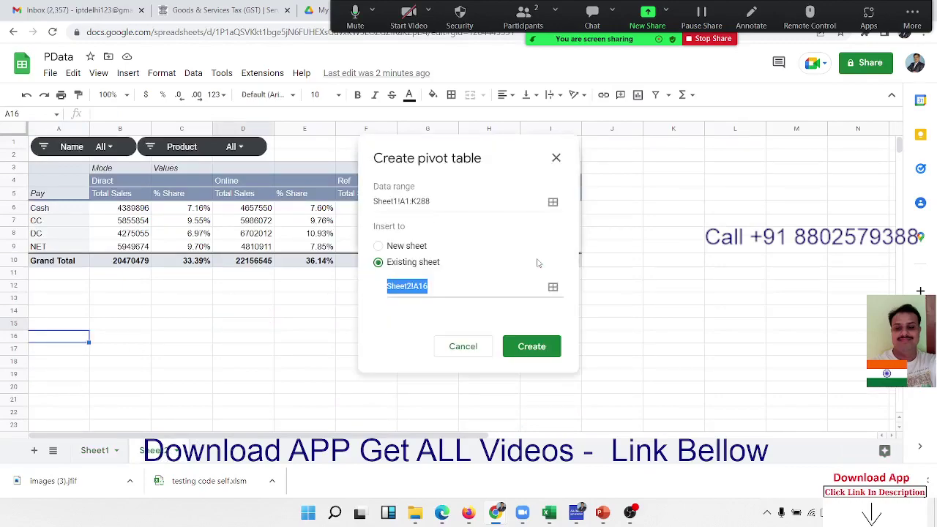
click(536, 342)
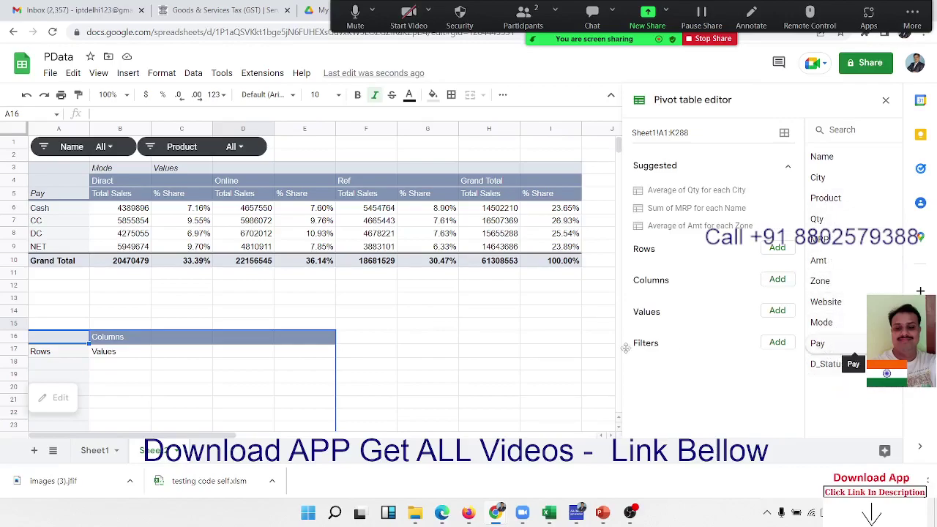
Build the pivot with Mode as rows, Product as columns and SUM of Qty as values, totalling 13398.
mouse_move(626, 349)
mouse_down()
mouse_move(646, 262)
mouse_move(645, 274)
mouse_up()
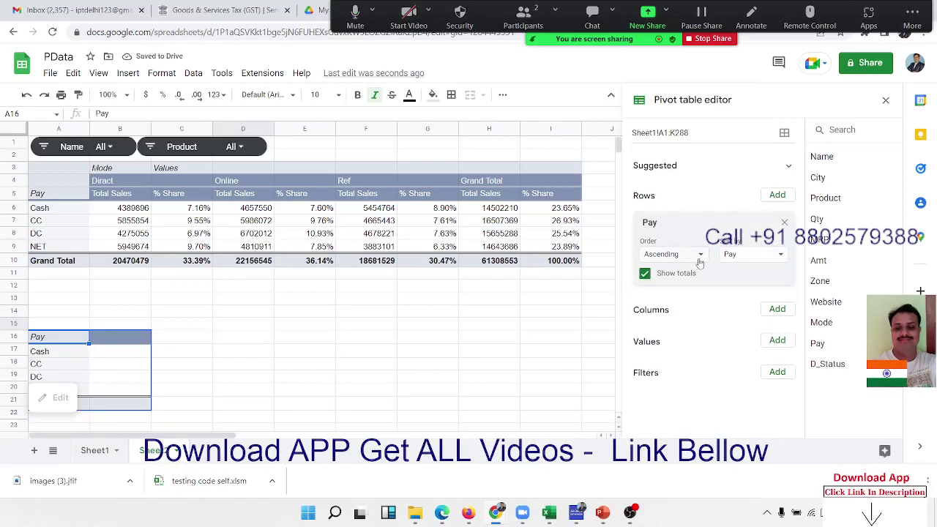
click(784, 222)
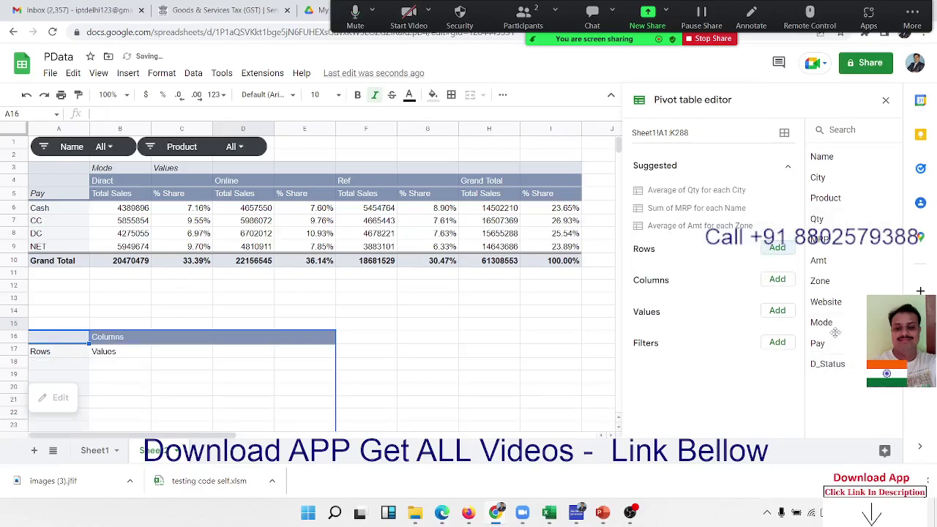
drag(834, 323, 684, 265)
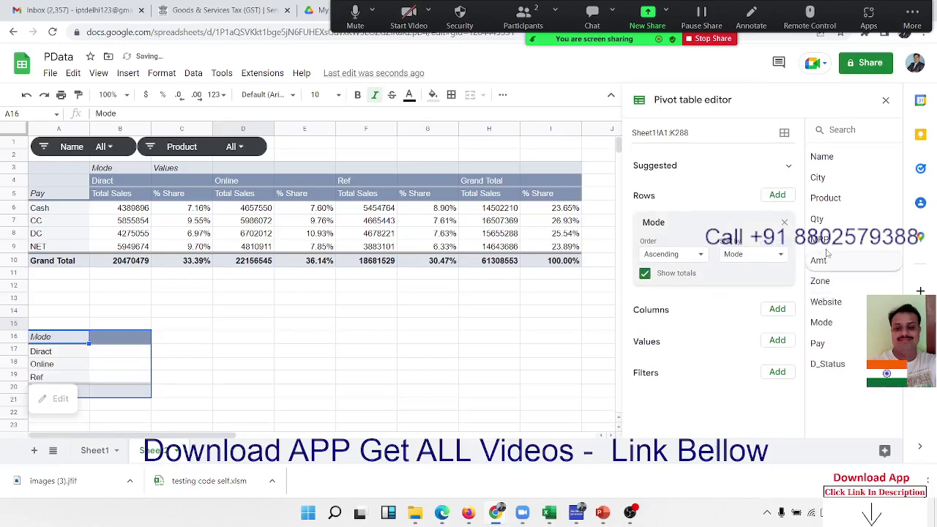
mouse_move(826, 198)
mouse_down()
mouse_move(746, 301)
mouse_move(659, 338)
mouse_up()
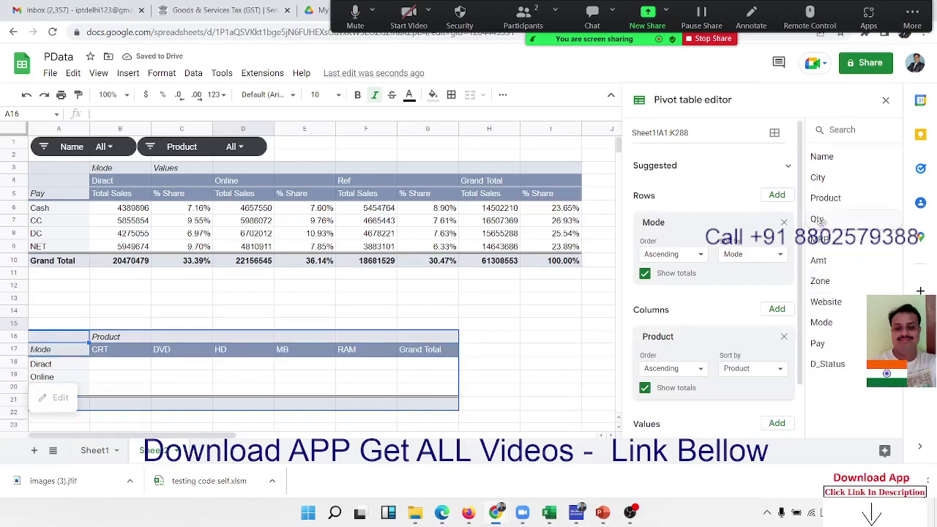
mouse_move(817, 219)
mouse_down()
mouse_move(753, 383)
mouse_move(700, 431)
mouse_up()
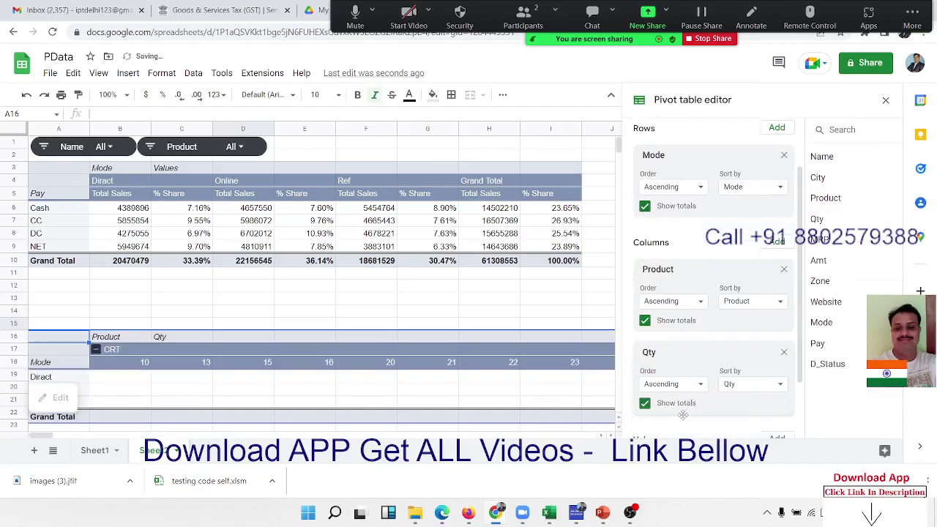
scroll(681, 406, down, 2)
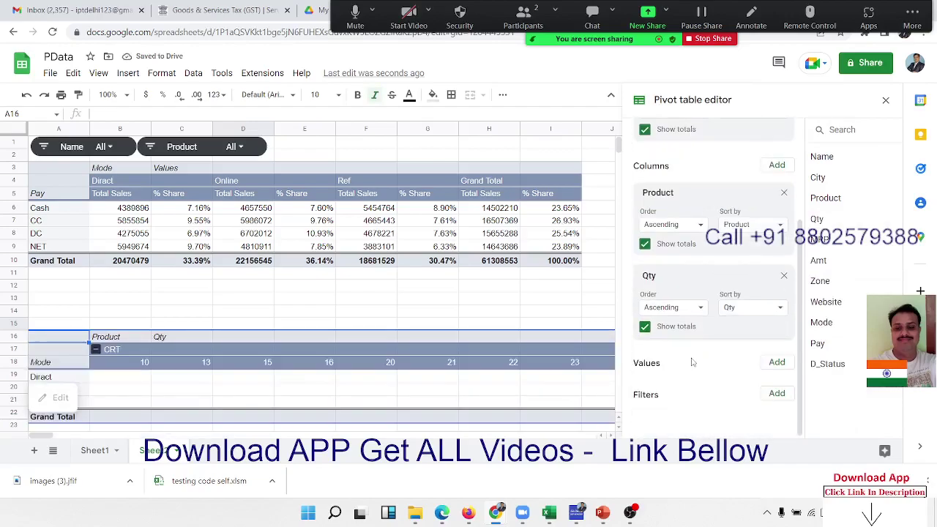
drag(665, 278, 662, 377)
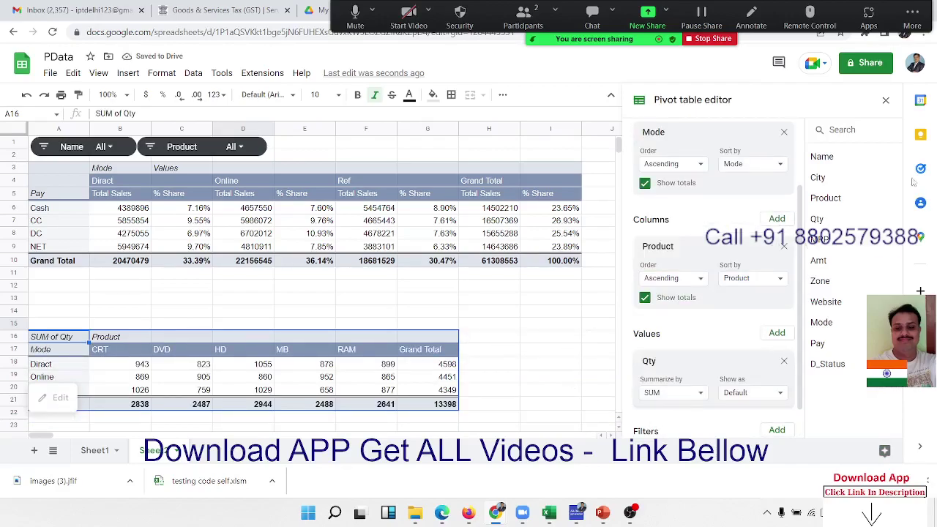
click(886, 100)
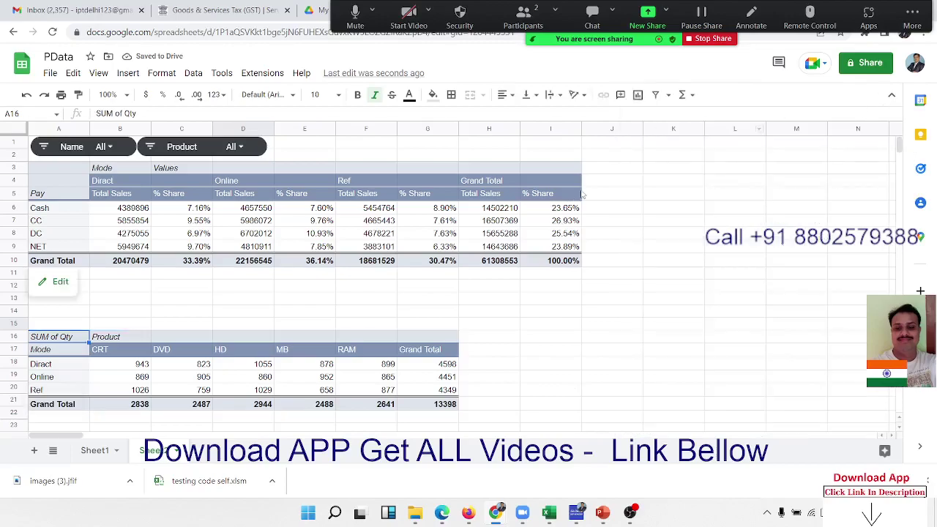
click(110, 148)
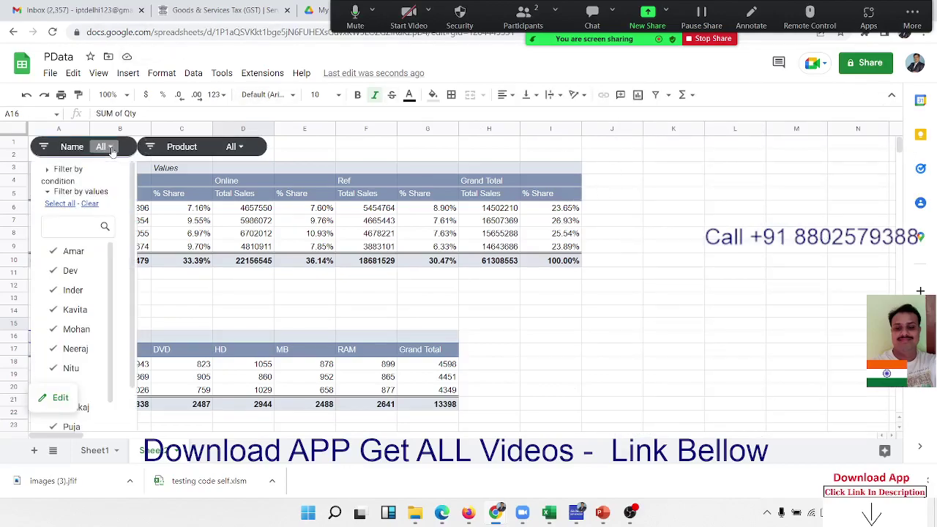
click(89, 204)
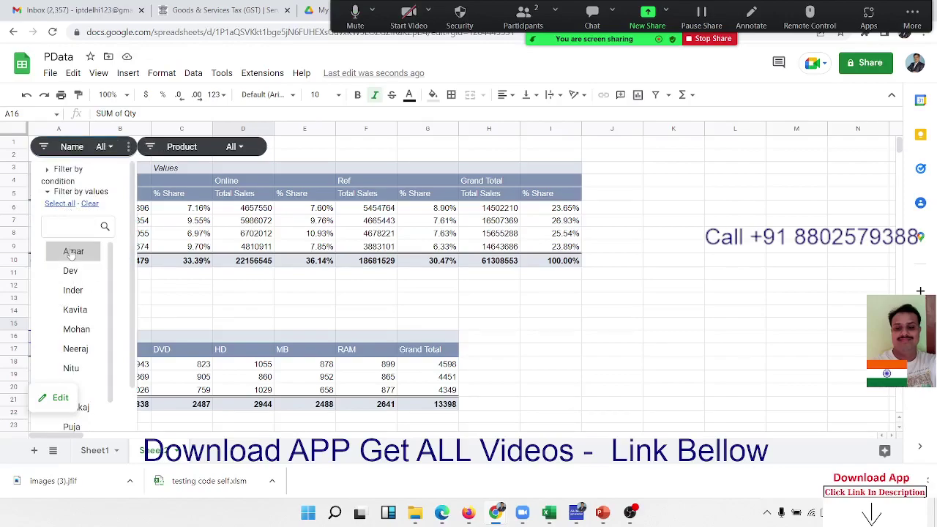
scroll(73, 329, down, 2)
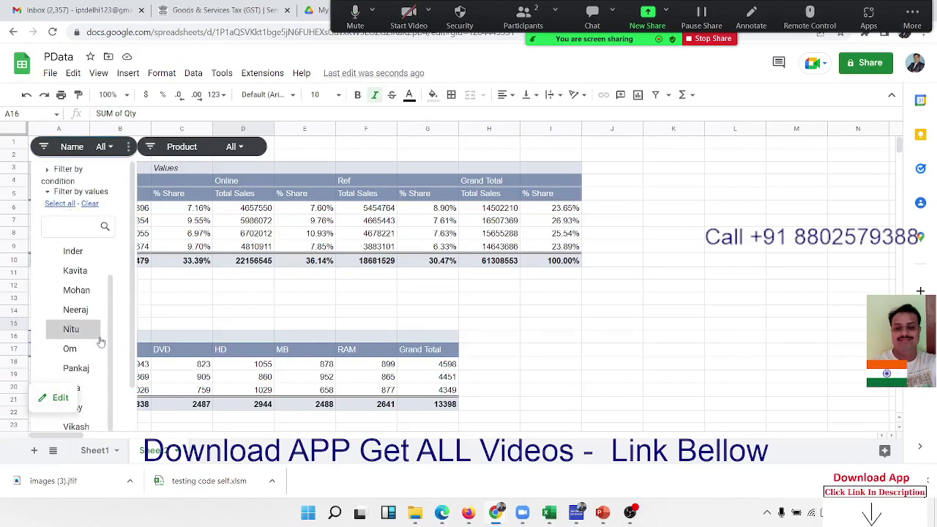
click(127, 330)
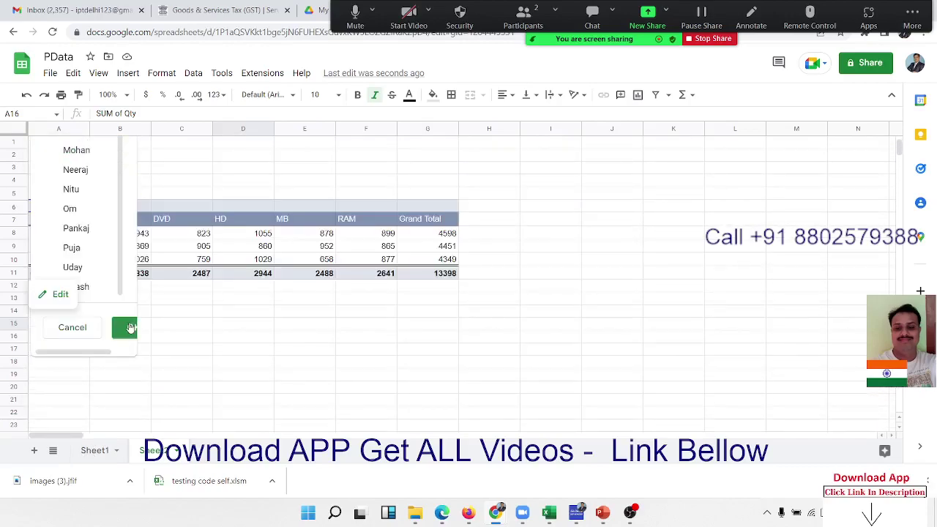
click(130, 329)
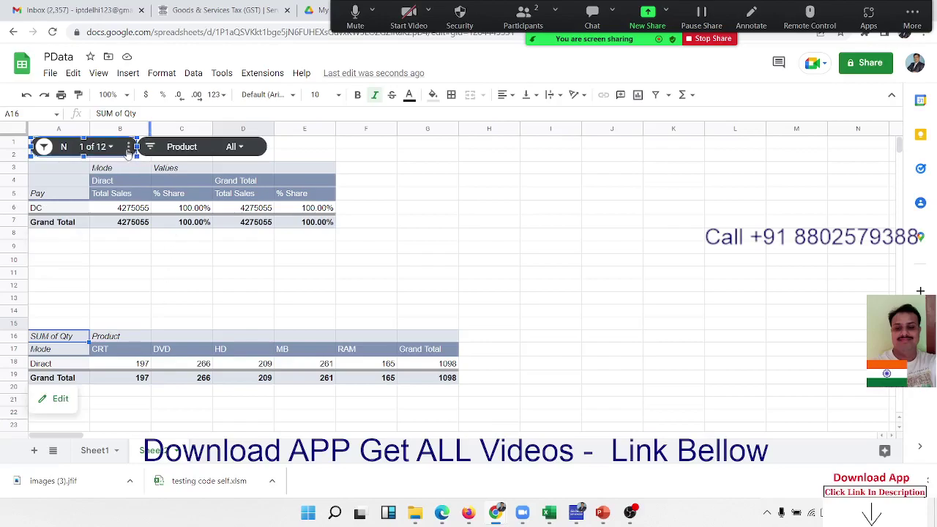
click(129, 148)
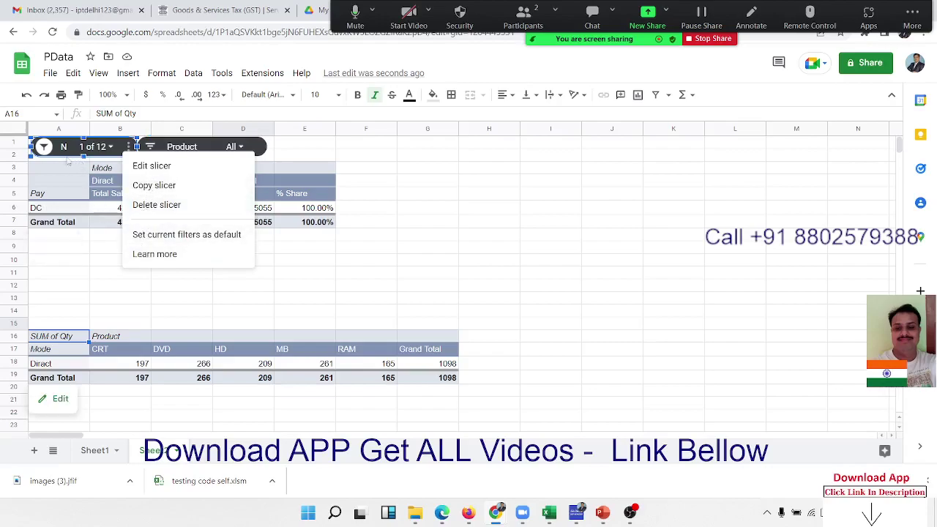
click(52, 149)
click(52, 148)
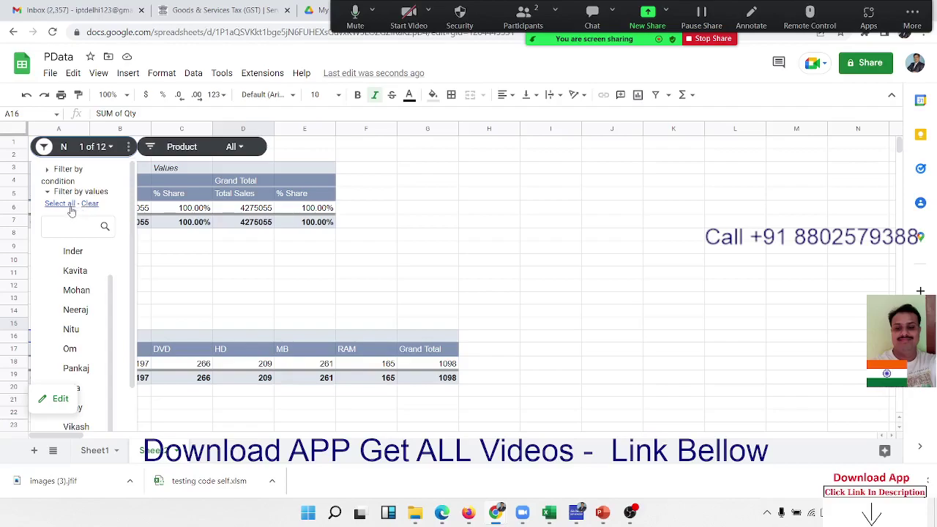
click(71, 205)
scroll(102, 243, down, 2)
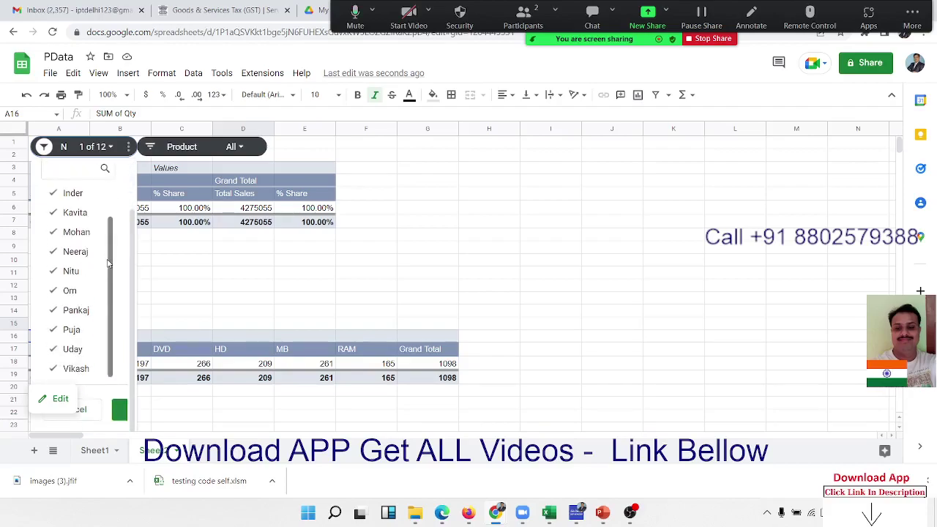
click(121, 410)
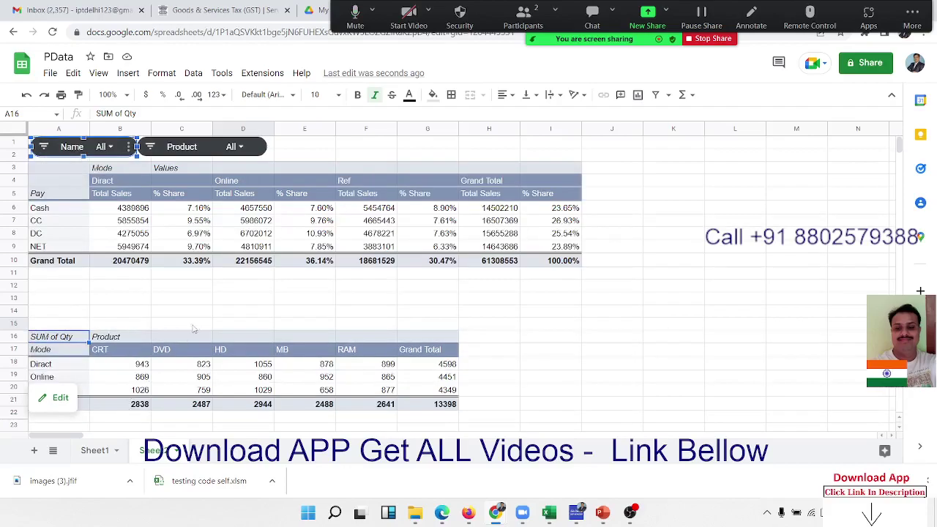
click(468, 300)
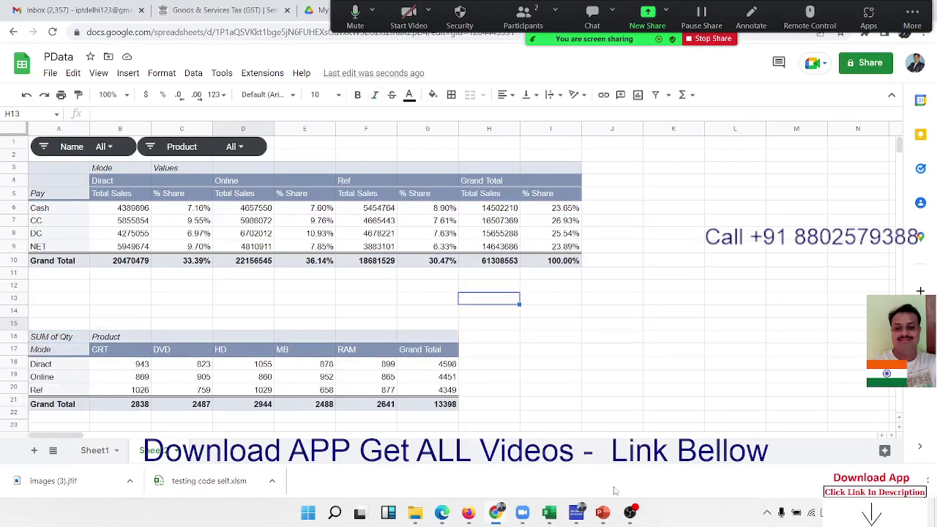
Bring the Excel DA-Sales dashboard forward briefly, then show the desktop with Win+D.
mouse_move(549, 512)
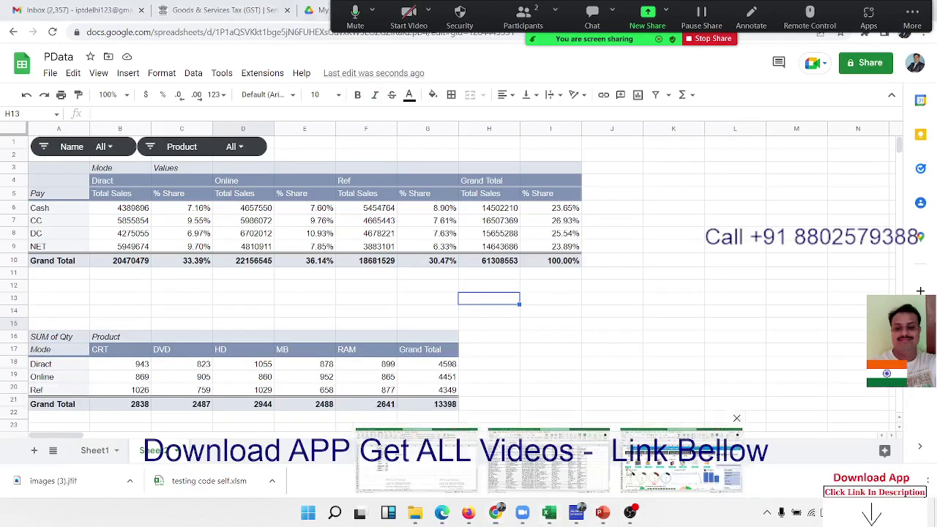
click(622, 472)
scroll(598, 315, down, 10)
scroll(598, 315, up, 4)
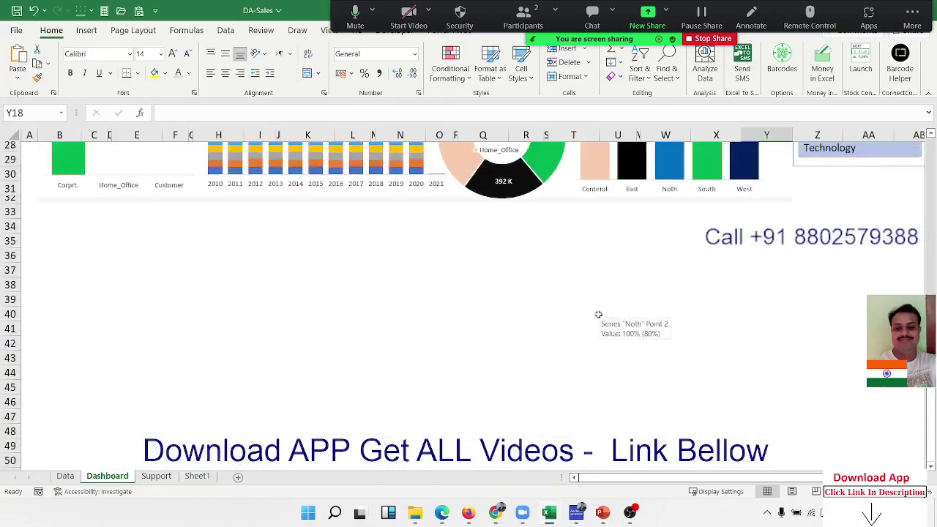
scroll(599, 315, up, 7)
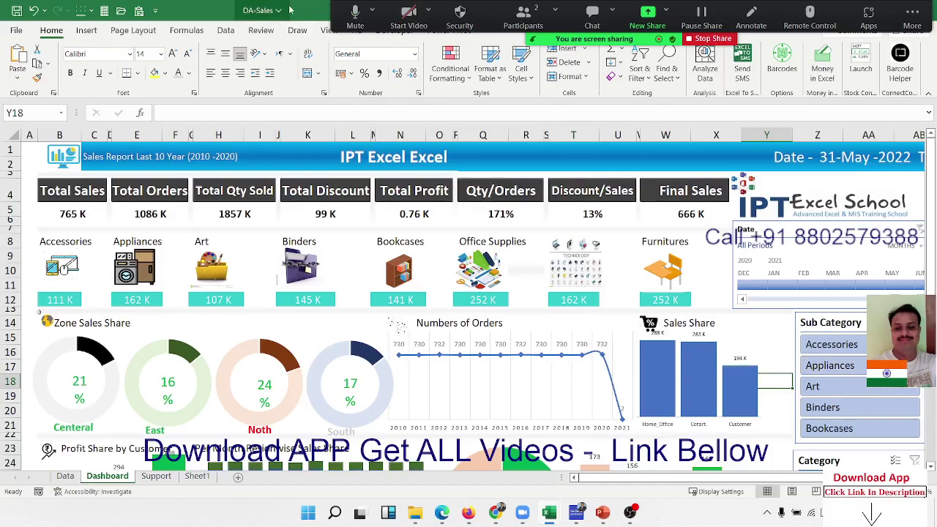
key(super+d)
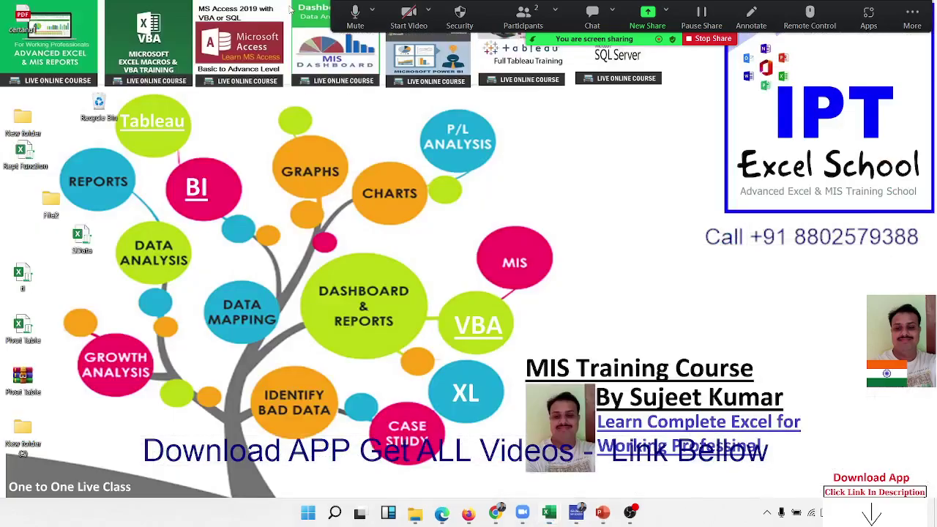